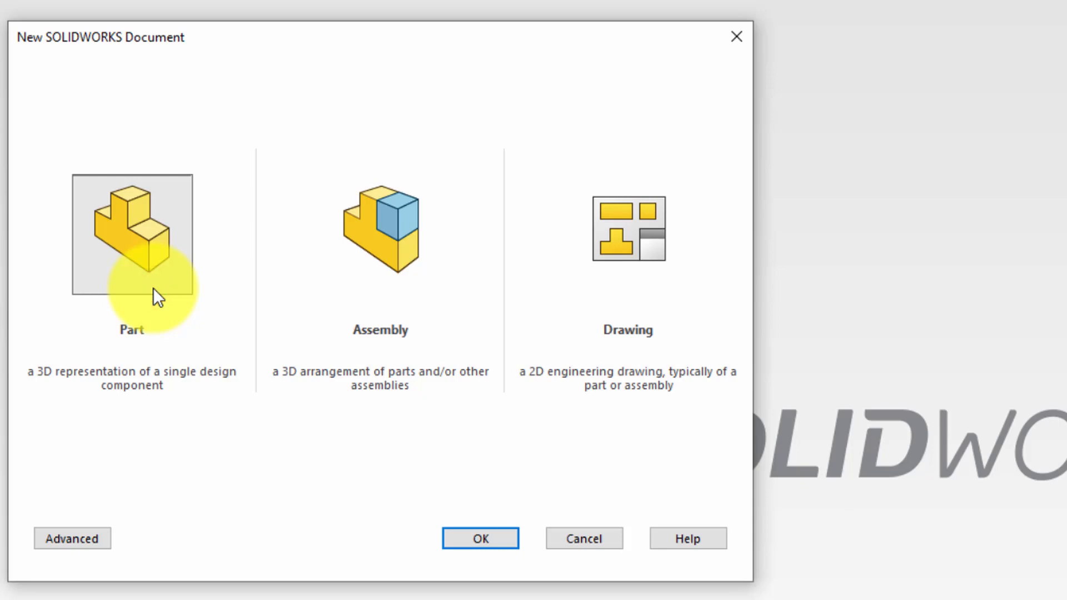
Create a new part document and set its primary dimension precision to None in the document properties.
{"action": "left_click", "coordinate": [464, 538]}
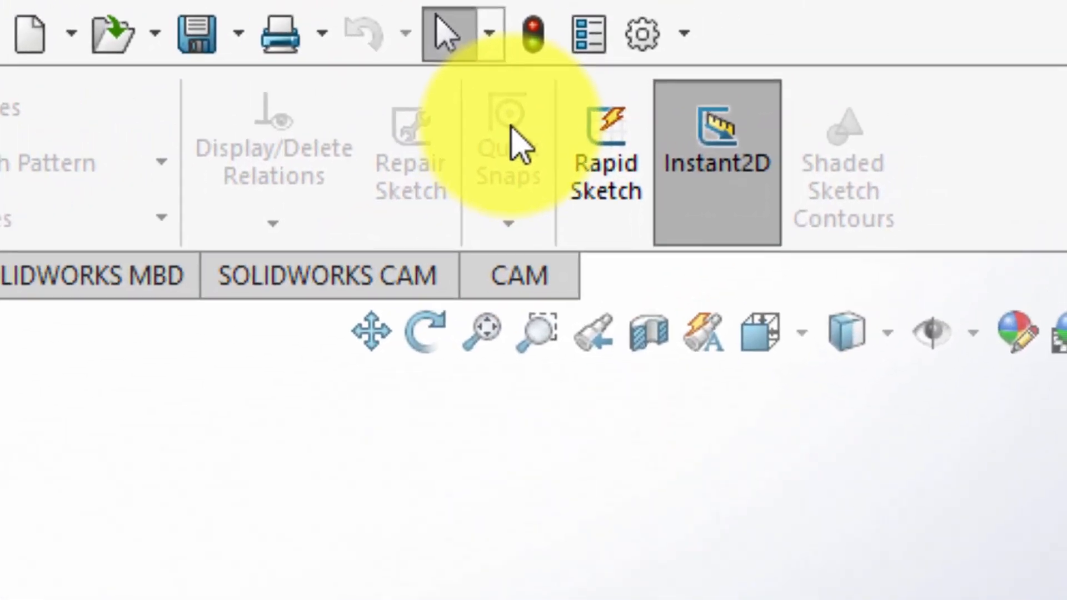
{"action": "left_click", "coordinate": [685, 33]}
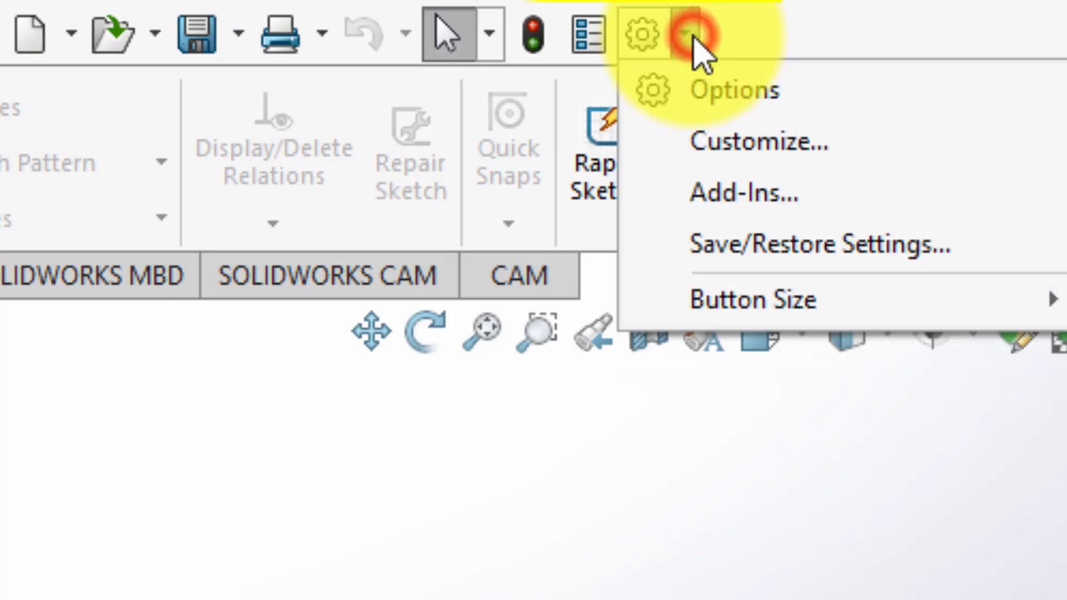
{"action": "left_click", "coordinate": [719, 80]}
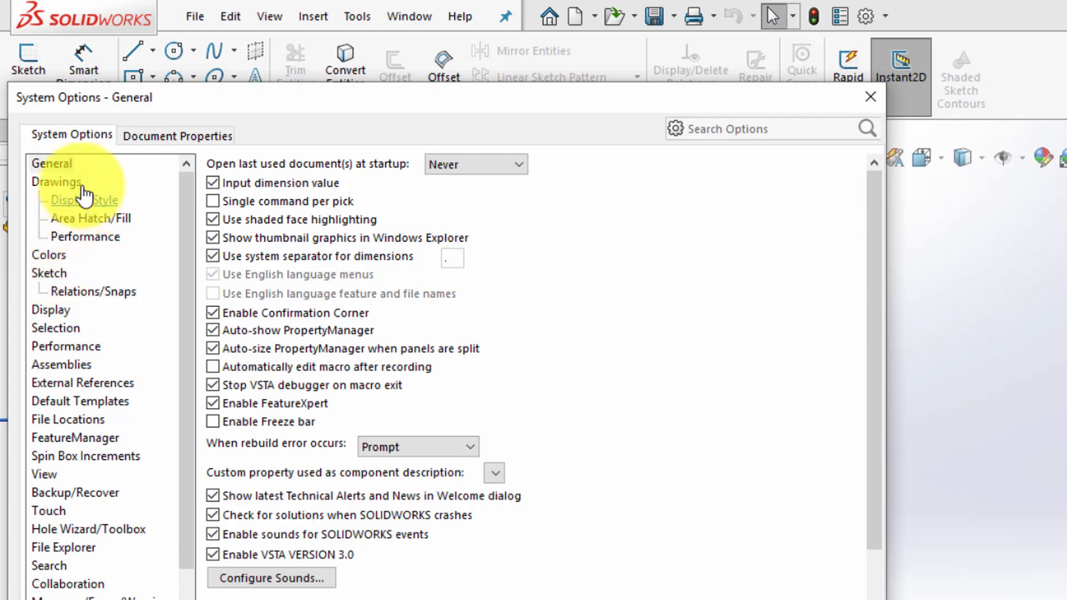
{"action": "left_click", "coordinate": [153, 136]}
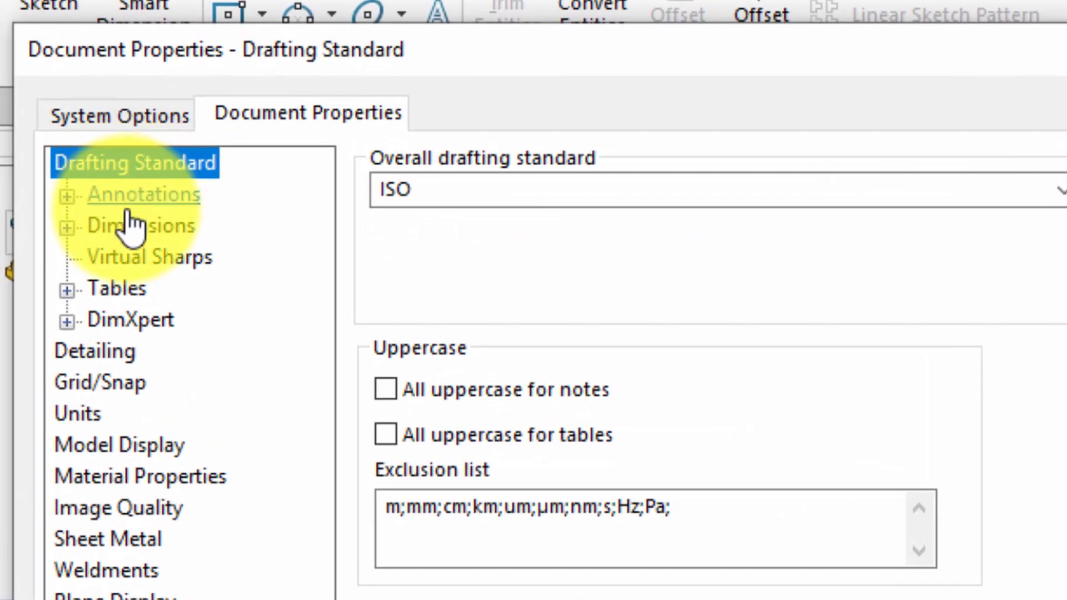
{"action": "left_click", "coordinate": [126, 225]}
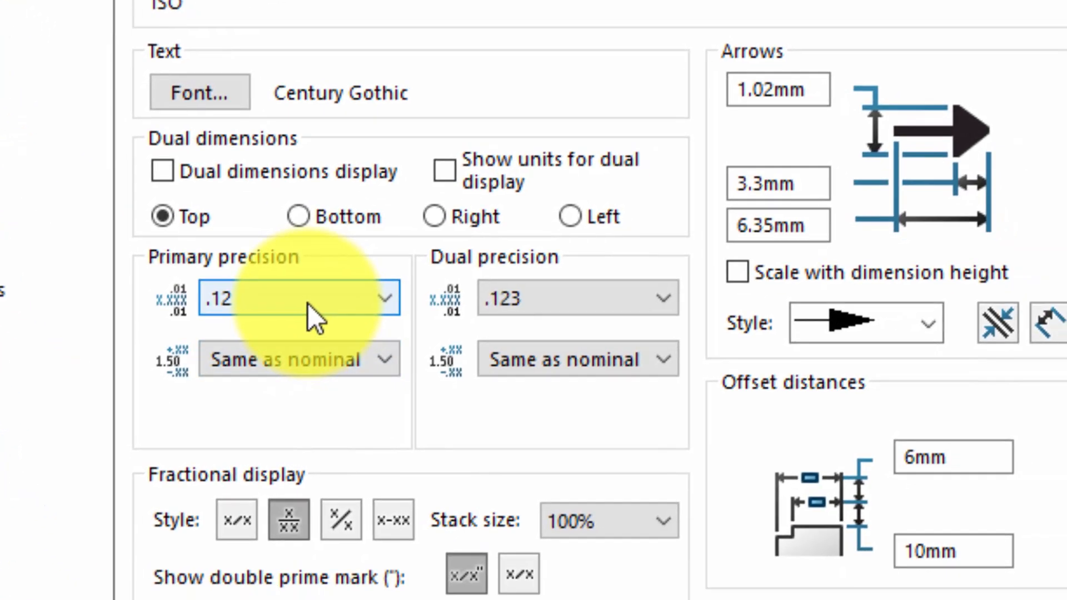
{"action": "left_click", "coordinate": [515, 478]}
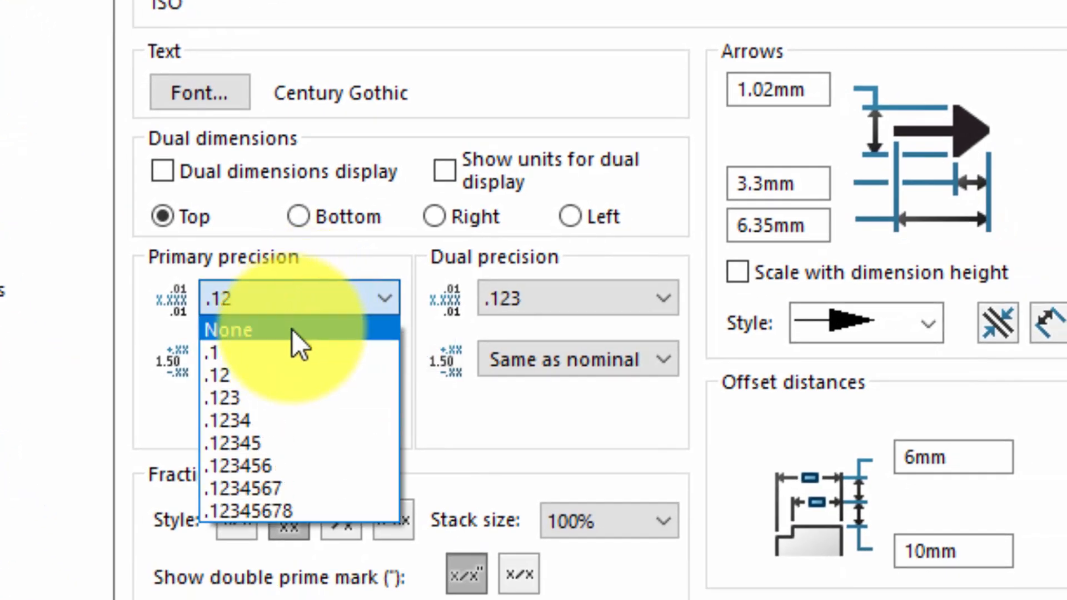
{"action": "left_click", "coordinate": [293, 330]}
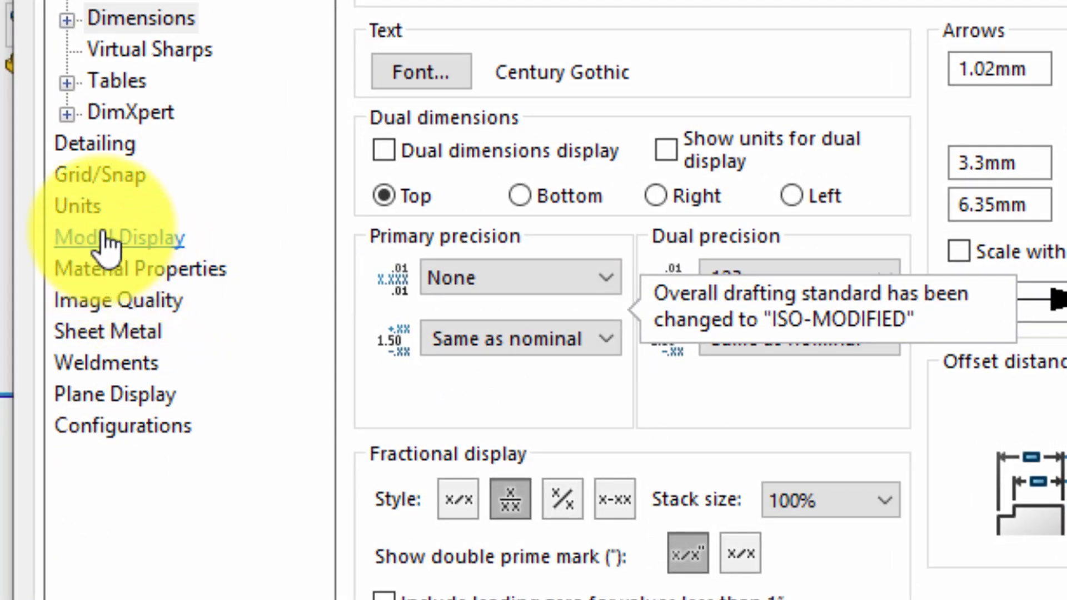
Set the document's unit system to CGS (centimeter, gram, second) and apply the options.
{"action": "left_click", "coordinate": [94, 216]}
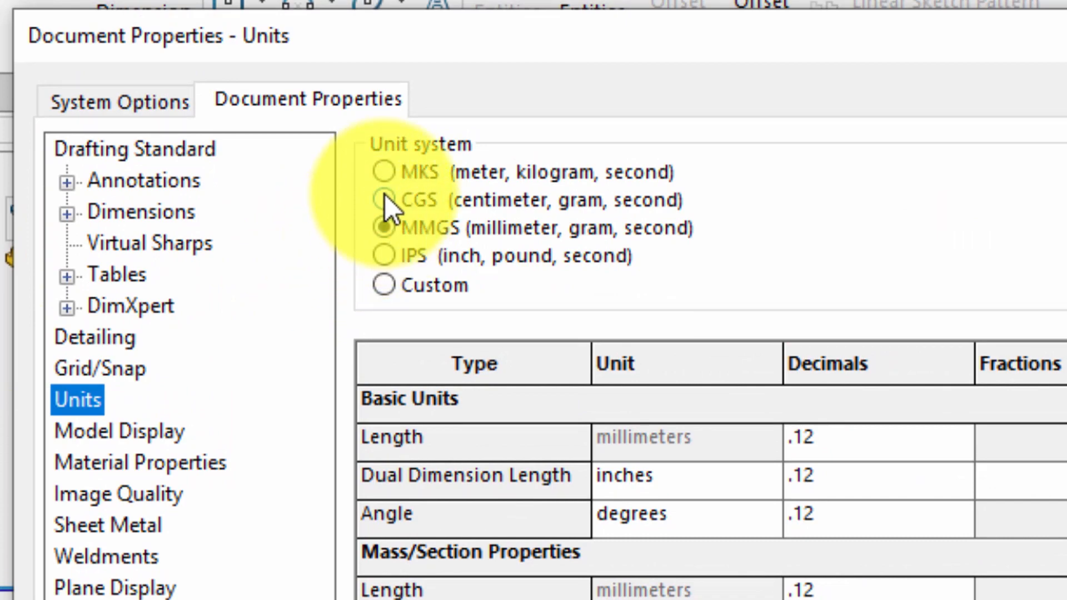
{"action": "left_click", "coordinate": [384, 195]}
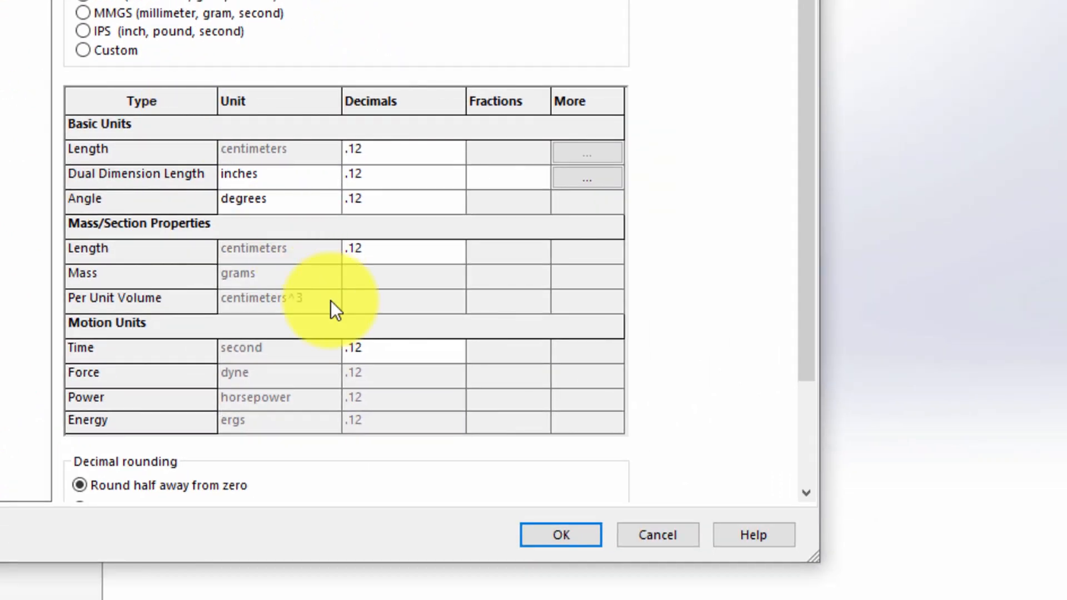
{"action": "left_click", "coordinate": [570, 539]}
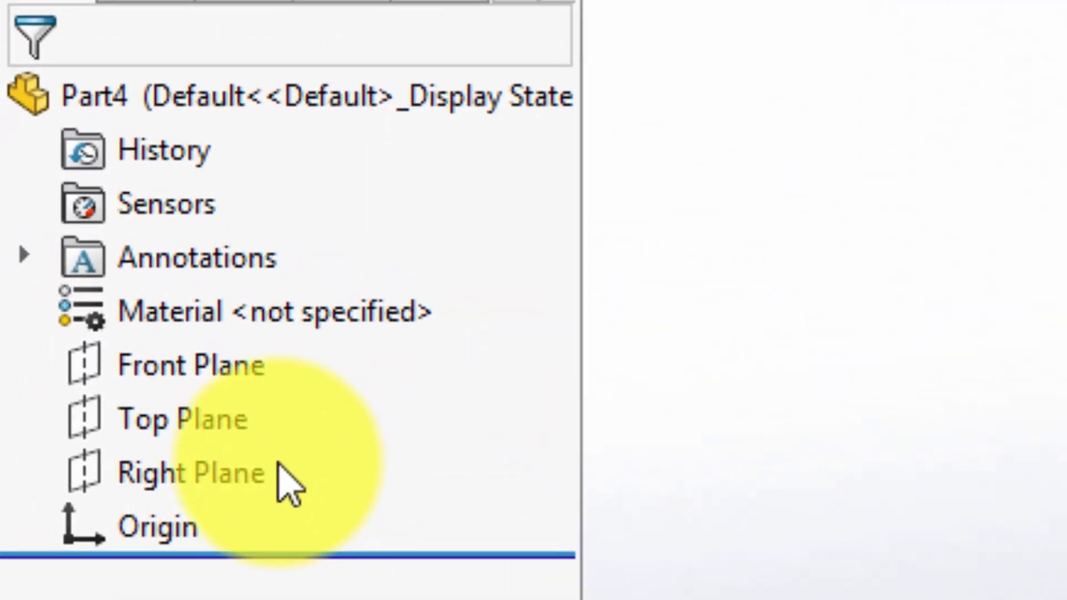
Sketch two concentric circles of 20 cm and 40 cm diameter centered on the origin of the Front Plane.
{"action": "left_click", "coordinate": [168, 372]}
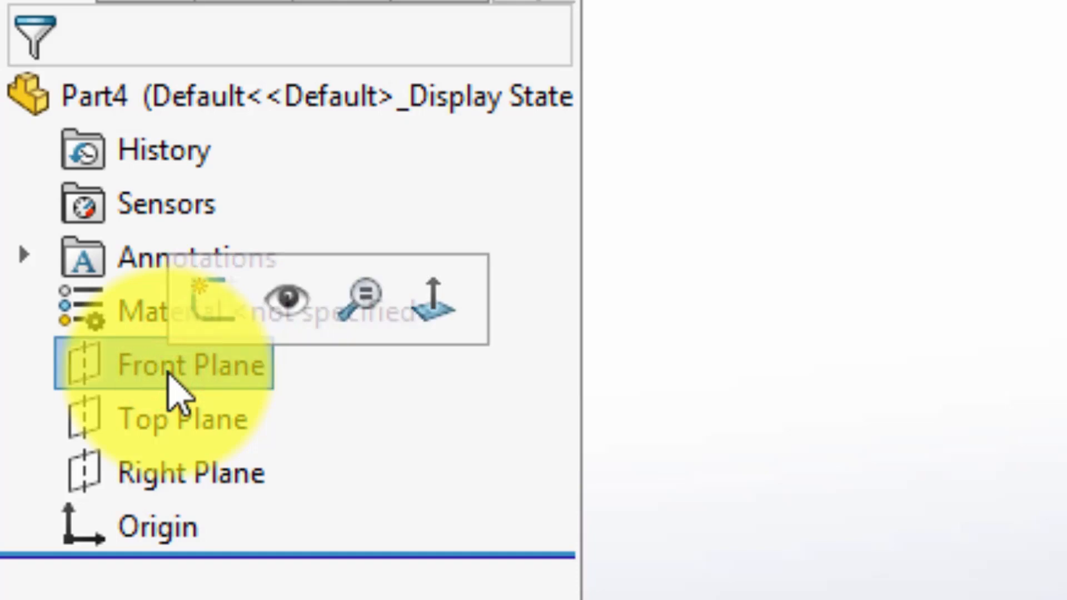
{"action": "left_click", "coordinate": [205, 303]}
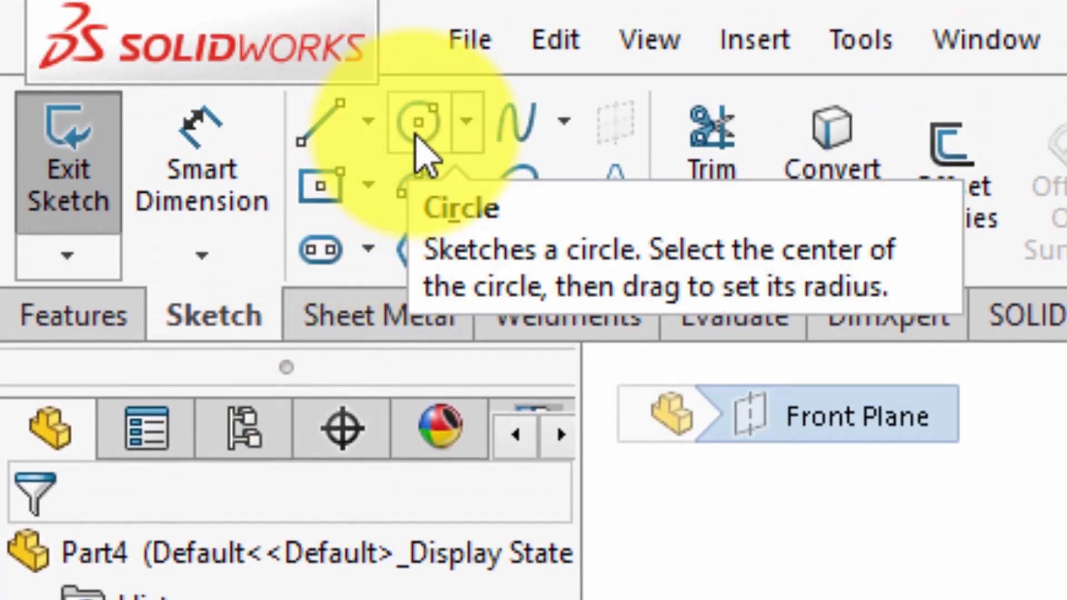
{"action": "left_click", "coordinate": [417, 127]}
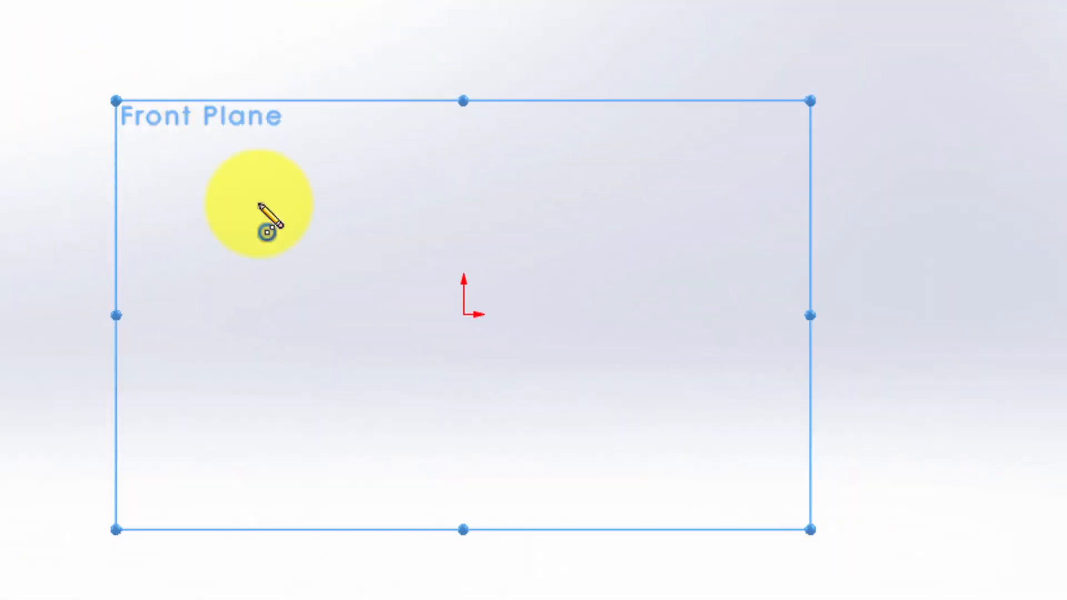
{"action": "left_click", "coordinate": [463, 315]}
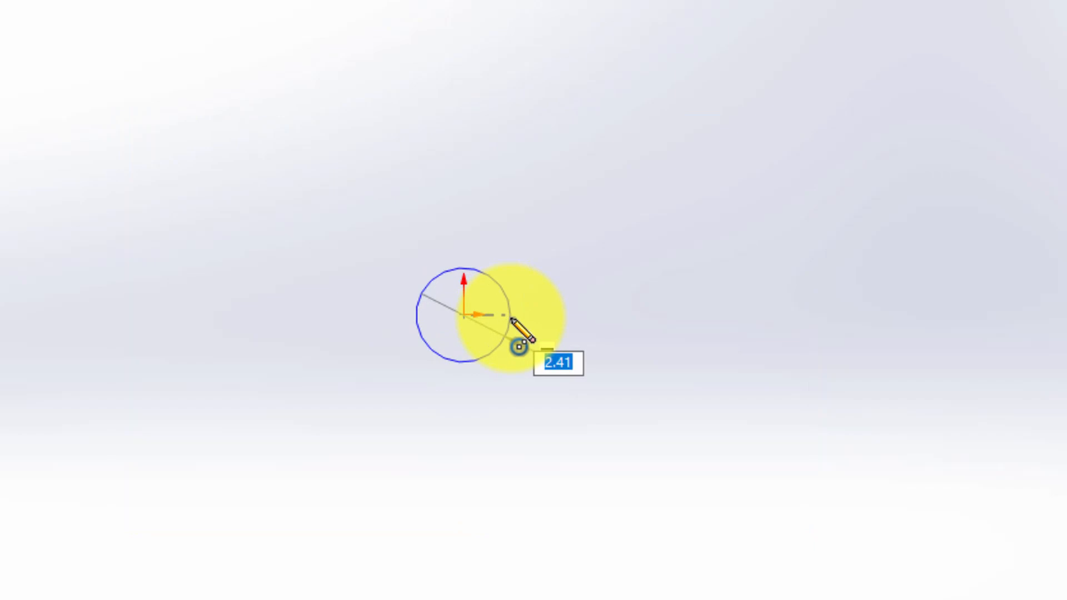
{"action": "type", "text": "20"}
{"action": "key", "text": "Return"}
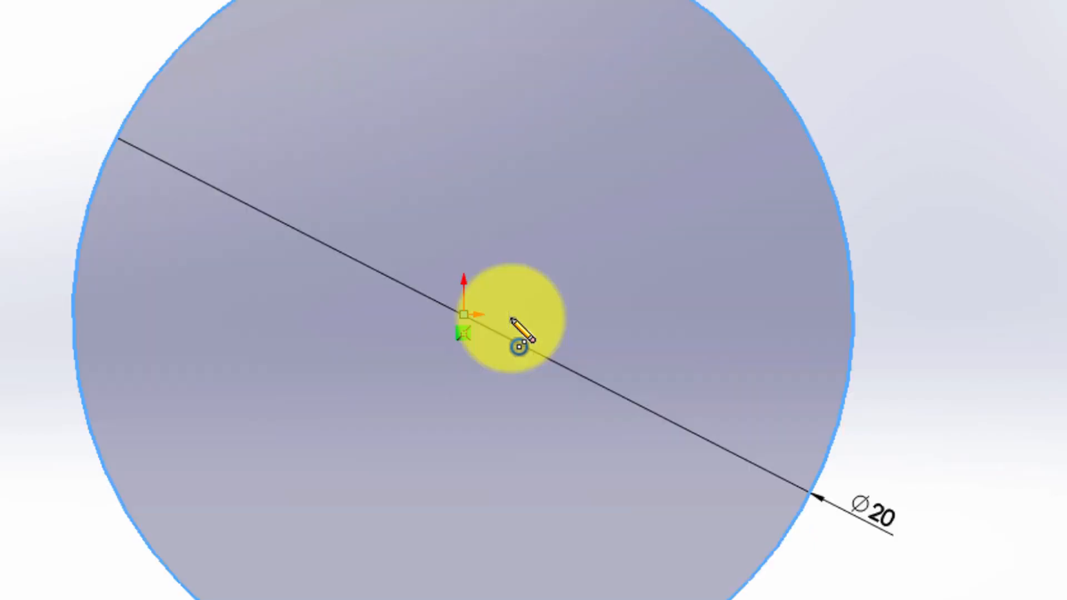
{"action": "left_click", "coordinate": [464, 316]}
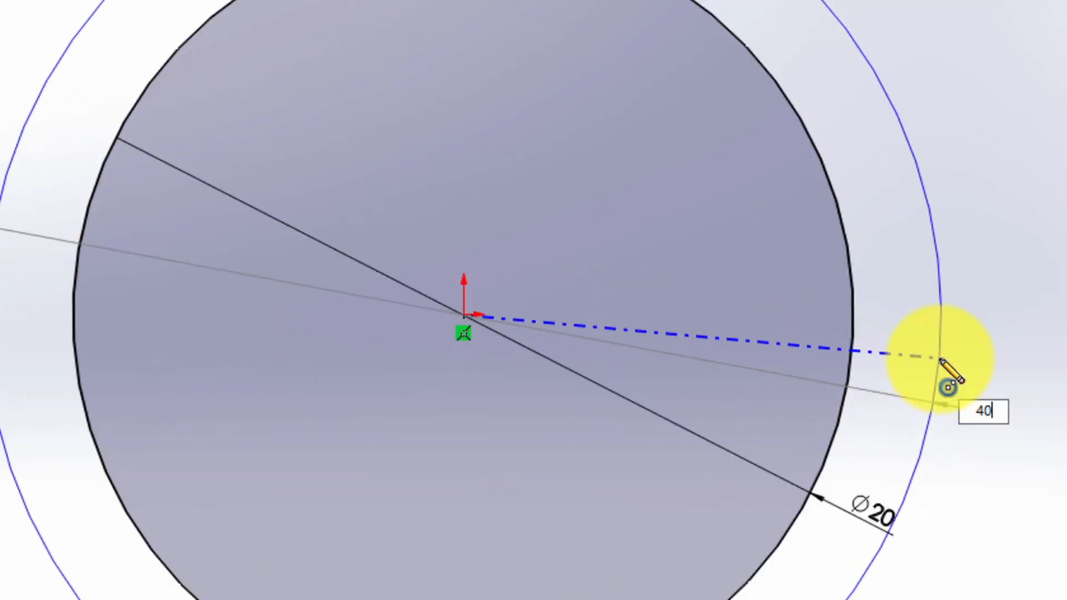
{"action": "left_click", "coordinate": [942, 361]}
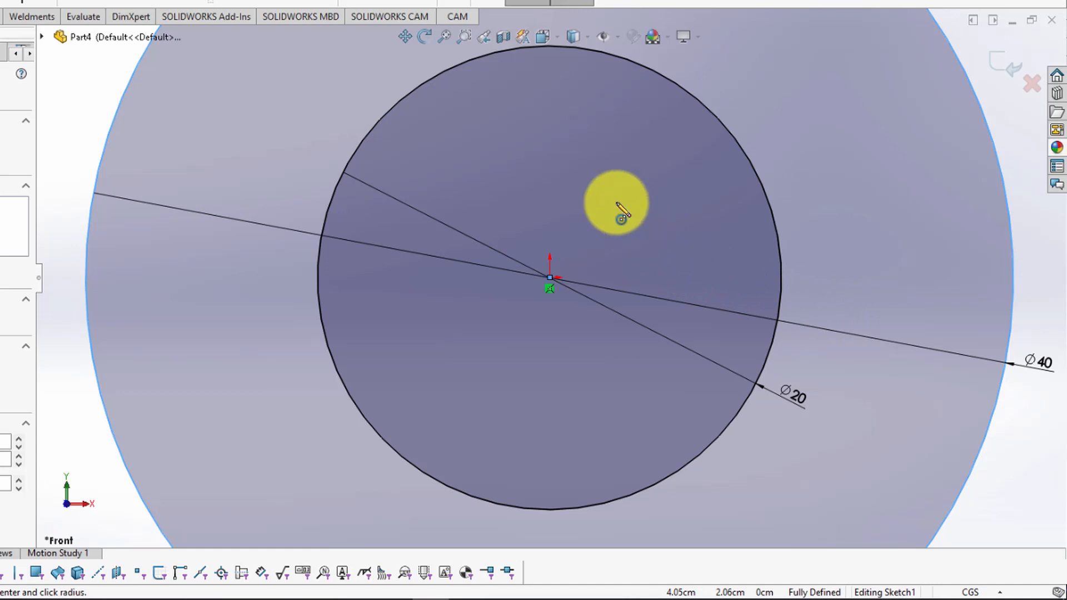
Sketch concentric circles of 20 cm and 40 cm diameter above and to the right of the central pair.
{"action": "left_click", "coordinate": [445, 37]}
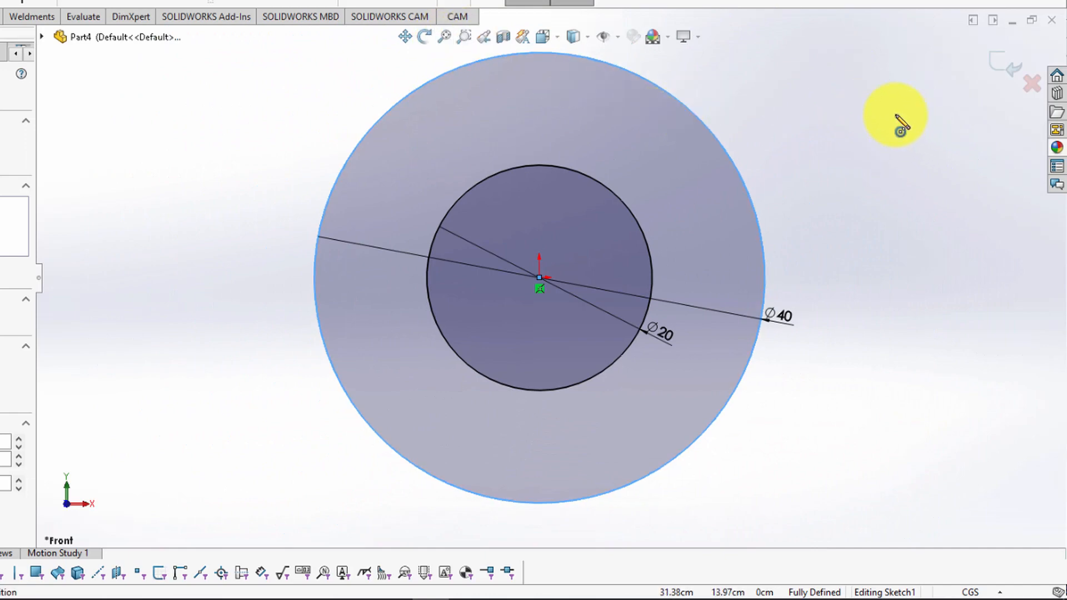
{"action": "left_click", "coordinate": [873, 115]}
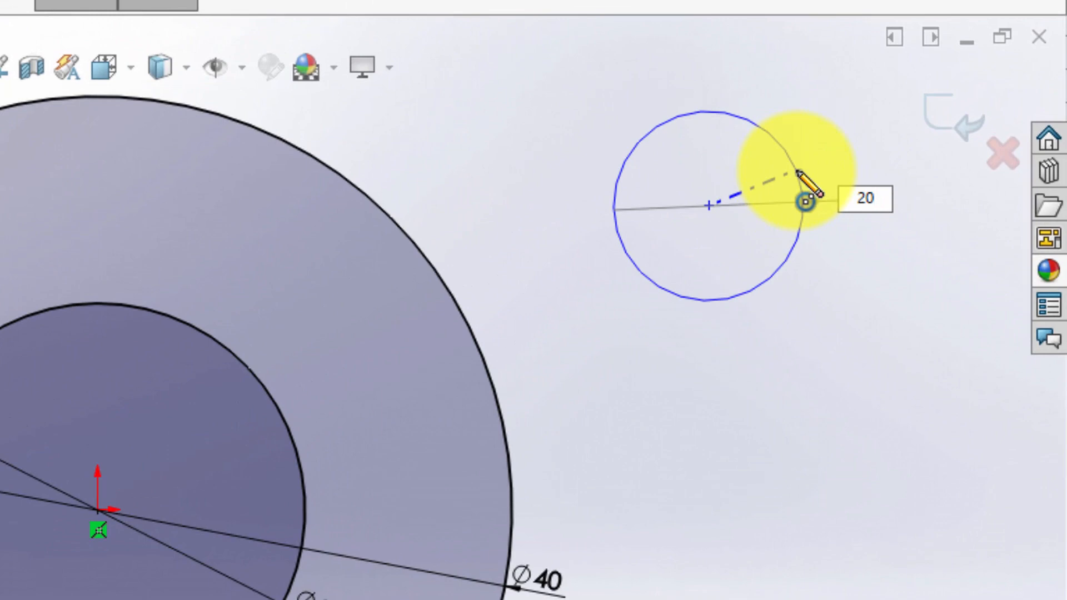
{"action": "type", "text": "20"}
{"action": "key", "text": "Return"}
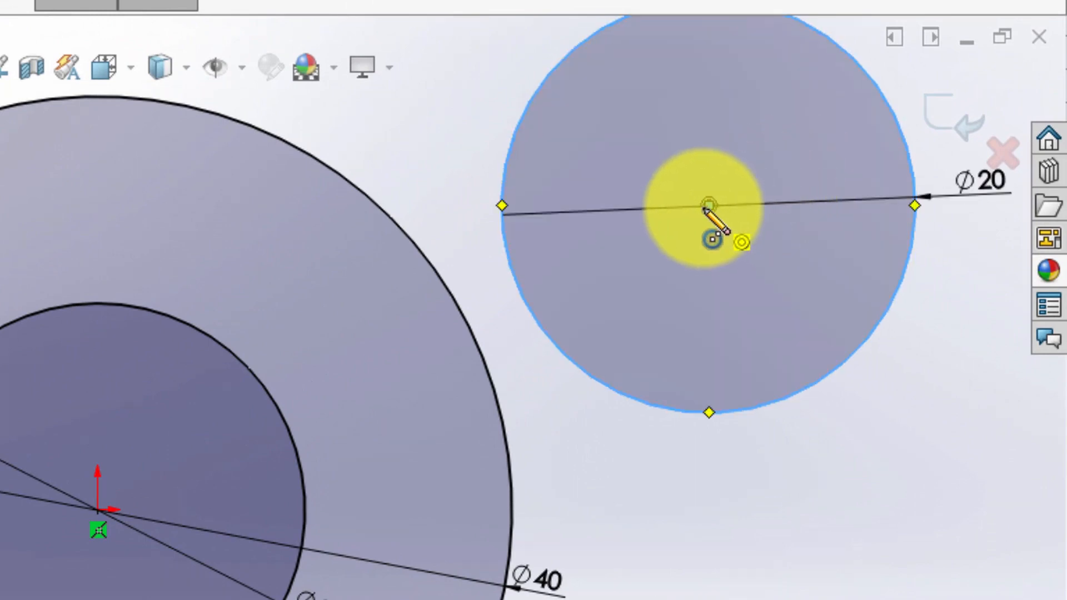
{"action": "left_click", "coordinate": [709, 206]}
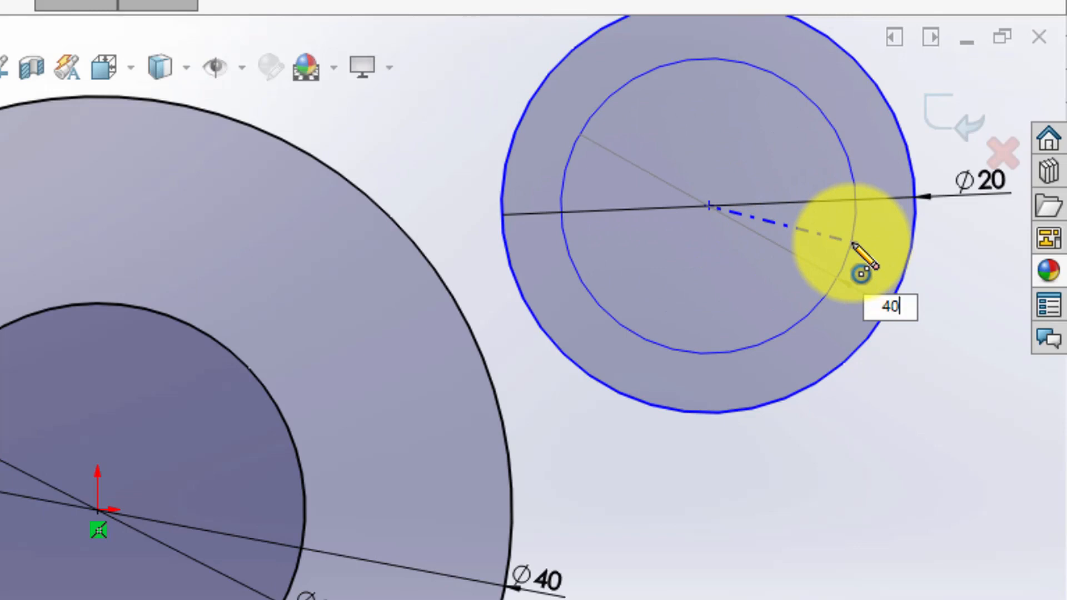
{"action": "key", "text": "Return"}
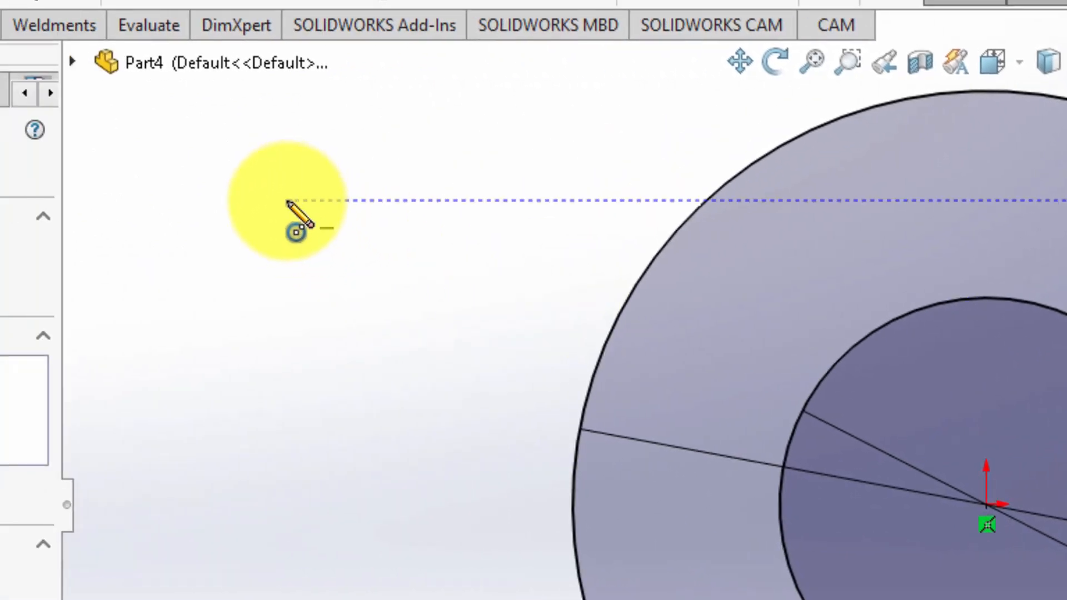
Sketch concentric circles of 20 cm and 40 cm diameter above and to the left of the central pair, and finish the Circle command.
{"action": "left_click", "coordinate": [281, 211]}
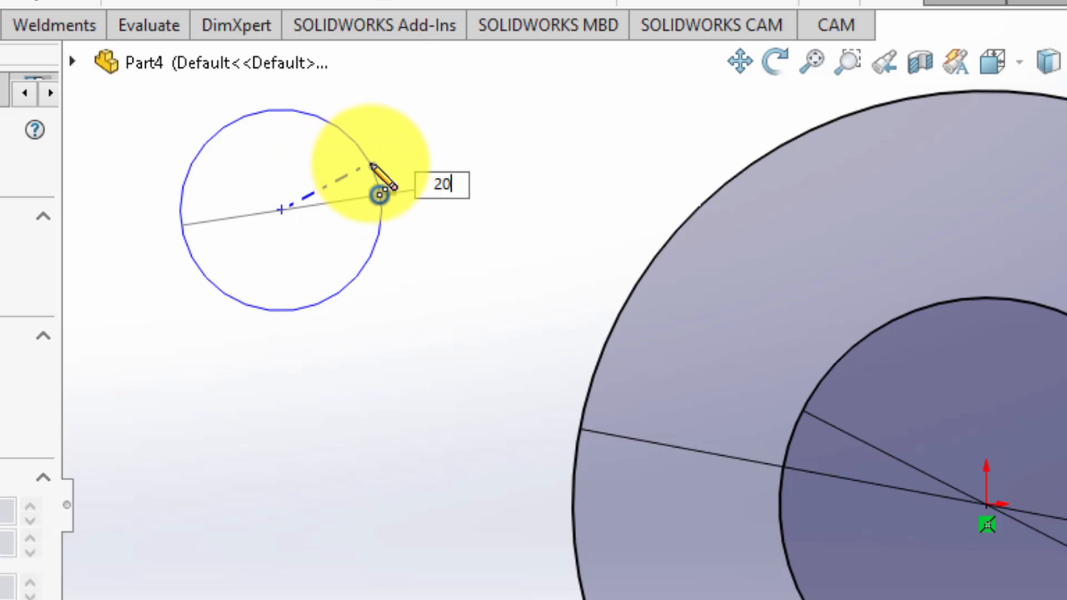
{"action": "type", "text": "20"}
{"action": "key", "text": "Return"}
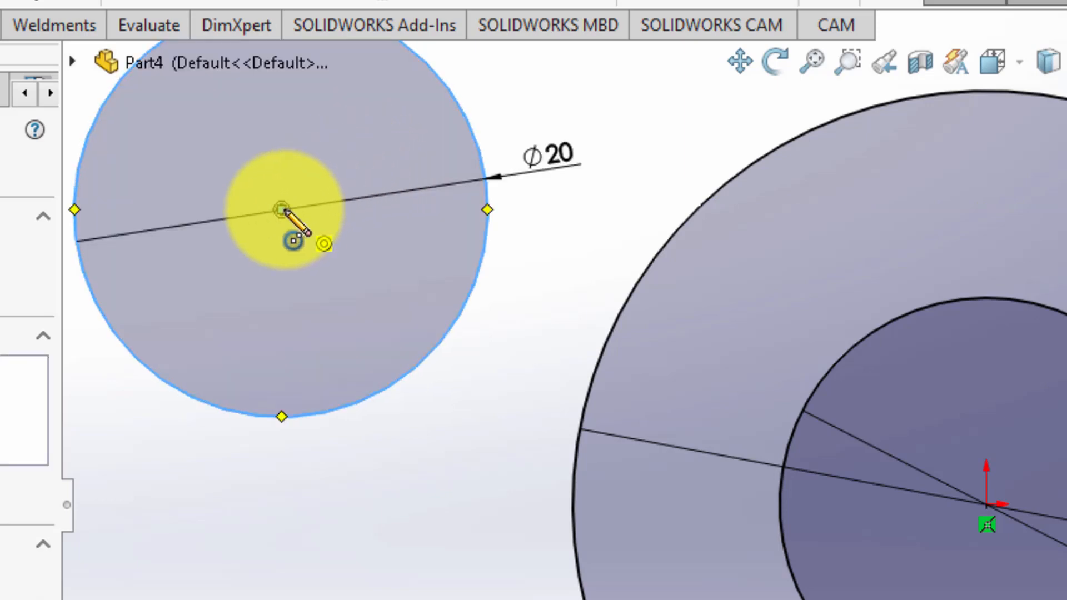
{"action": "left_click", "coordinate": [284, 211]}
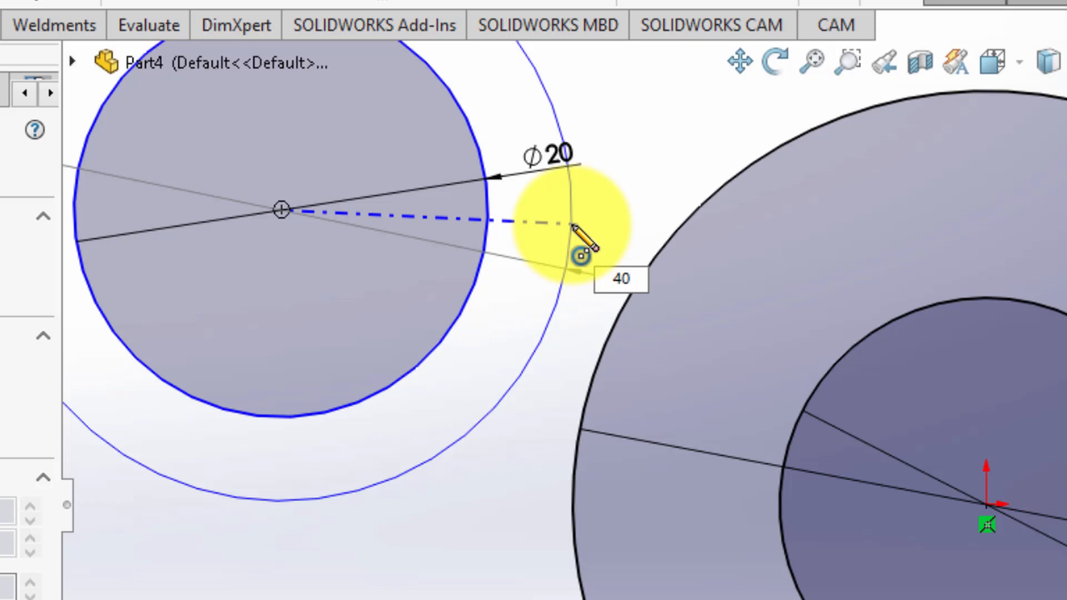
{"action": "type", "text": "40"}
{"action": "key", "text": "Return"}
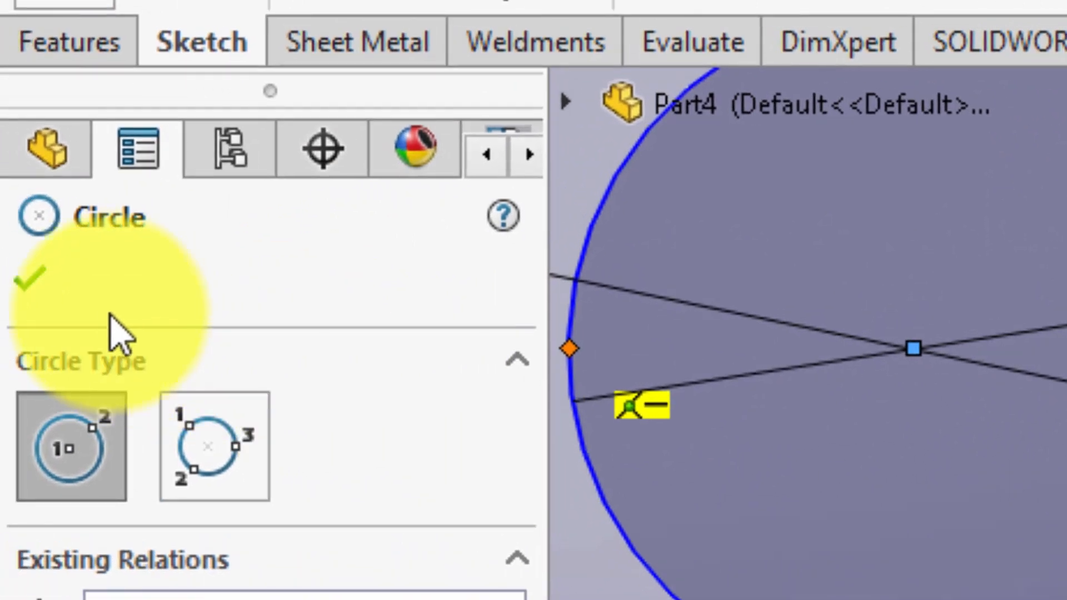
{"action": "left_click", "coordinate": [33, 282]}
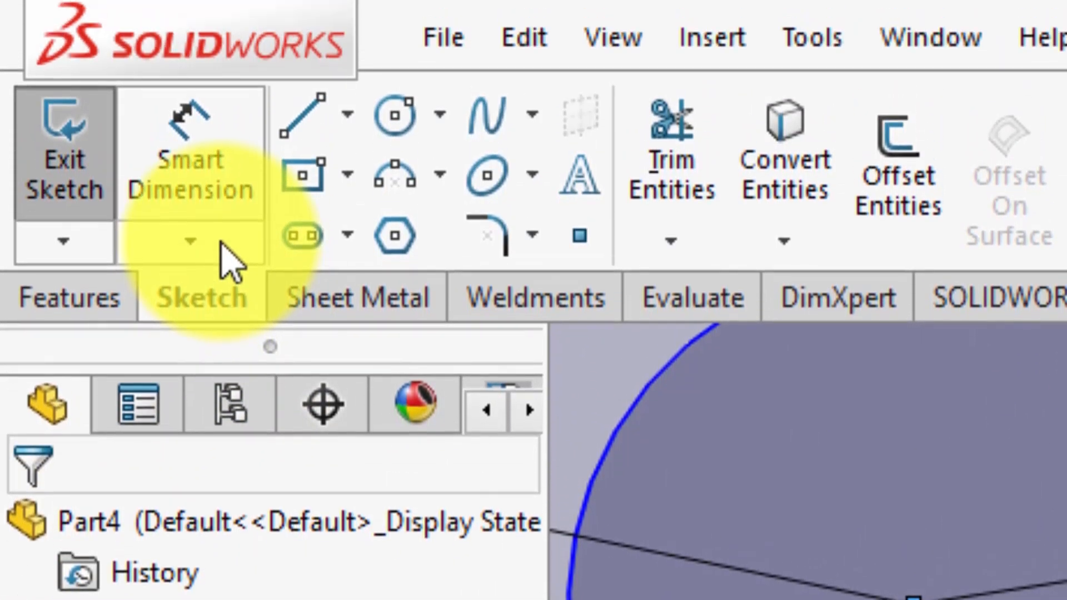
Add a horizontal dimension of 50 cm between the centers of the right-hand and central circles.
{"action": "left_click", "coordinate": [223, 257]}
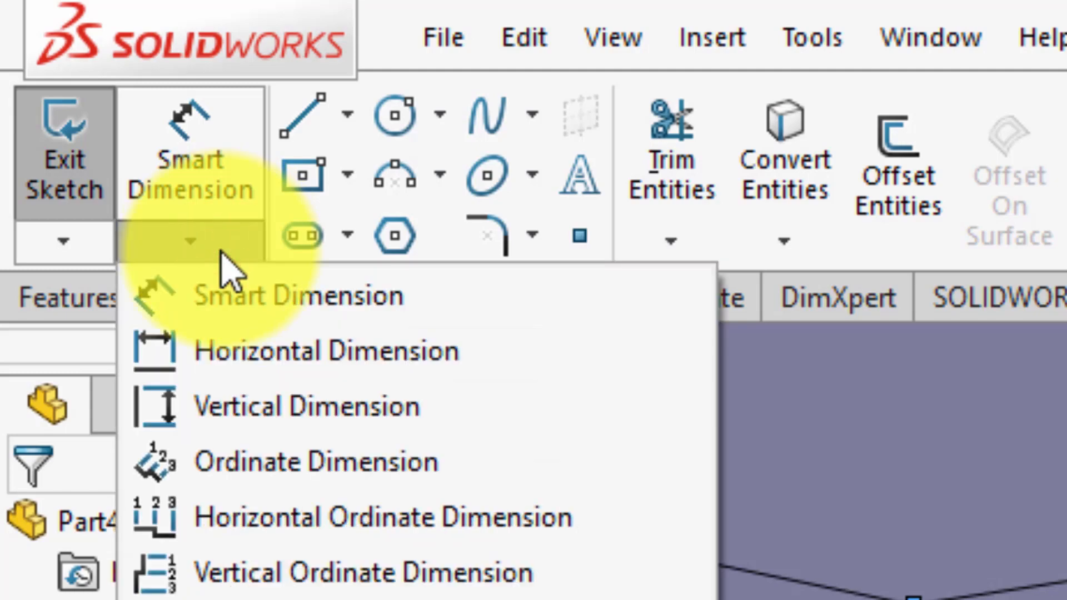
{"action": "left_click", "coordinate": [223, 352]}
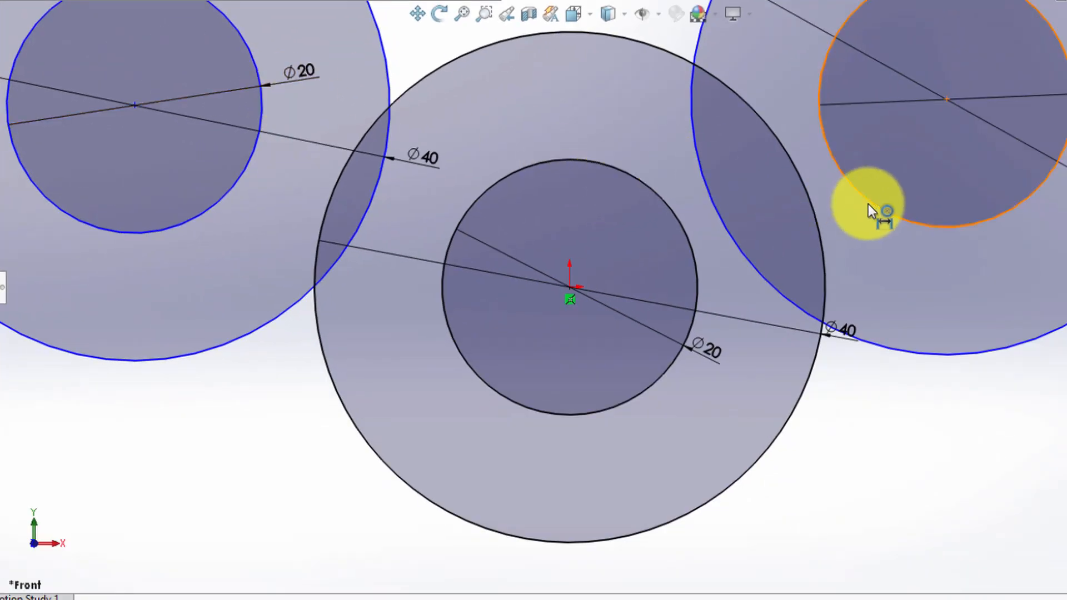
{"action": "left_click", "coordinate": [982, 223]}
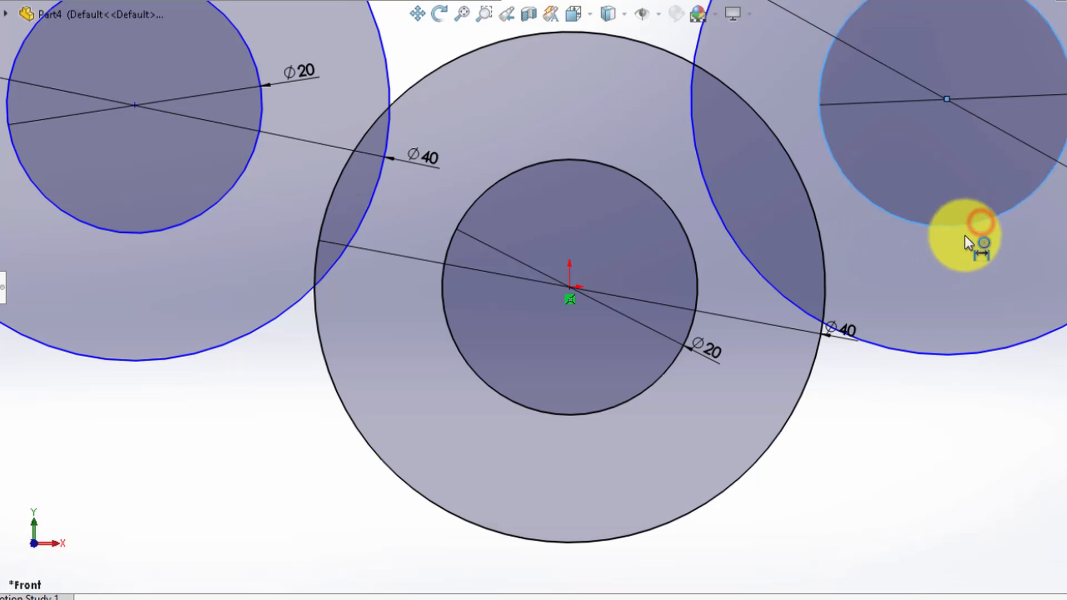
{"action": "left_click", "coordinate": [618, 407]}
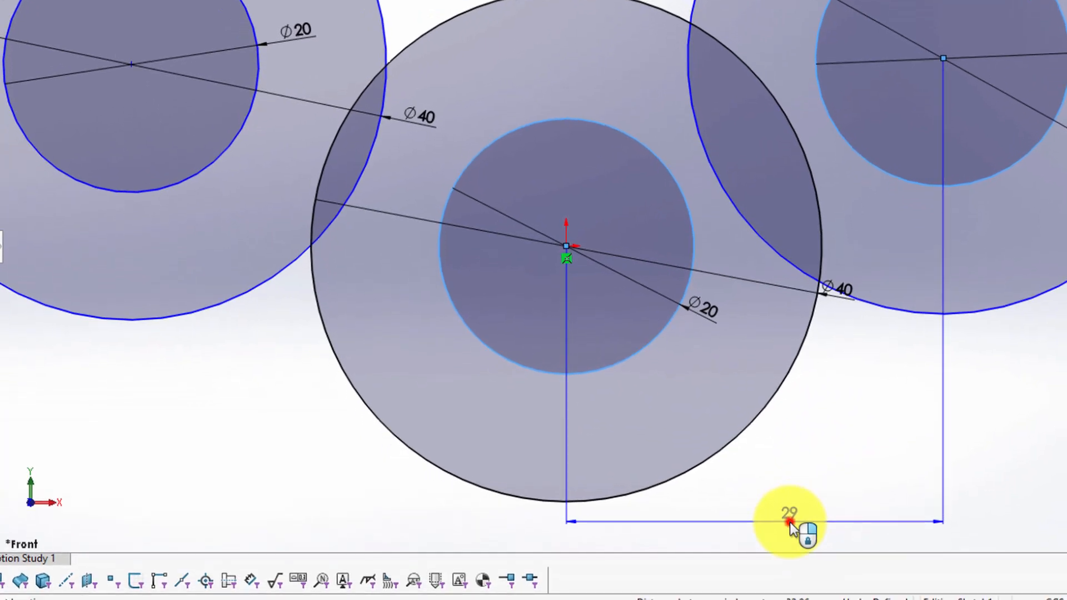
{"action": "left_click", "coordinate": [790, 522]}
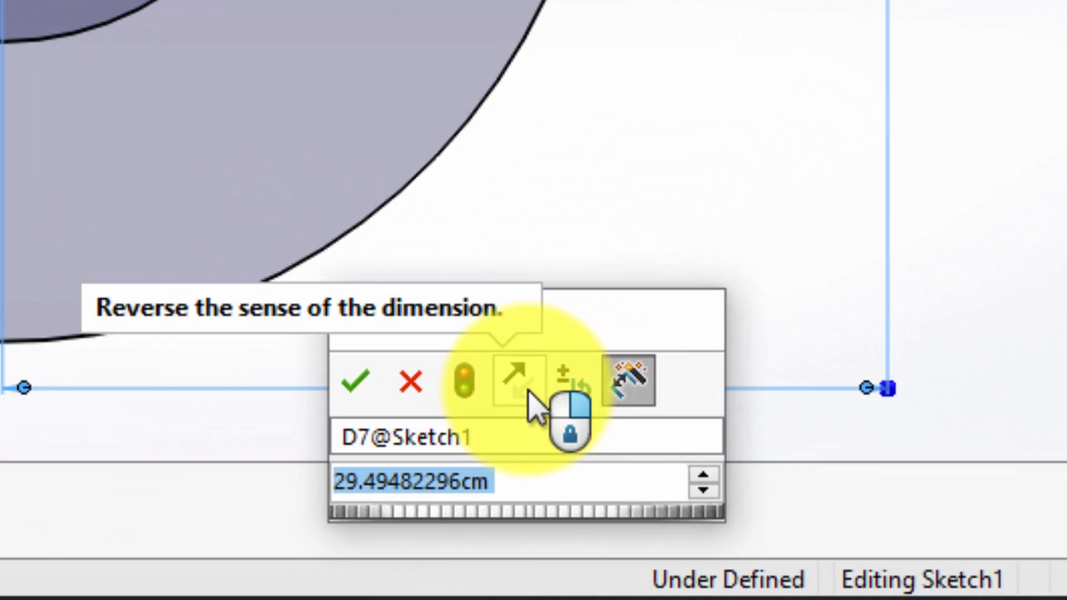
{"action": "type", "text": "50"}
{"action": "key", "text": "Return"}
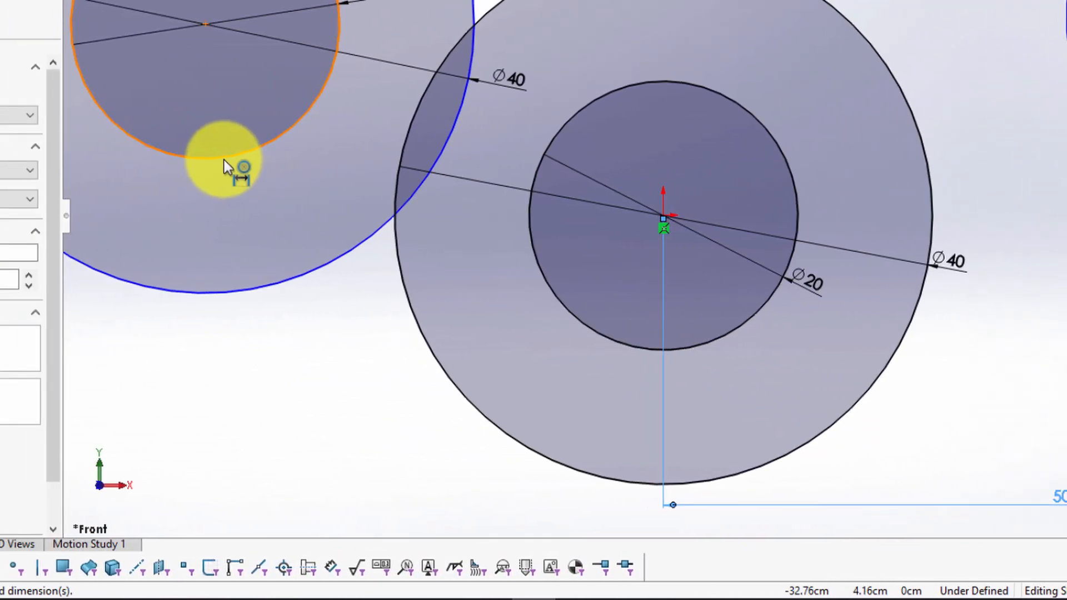
Add a horizontal dimension of 50 cm between the centers of the left-hand and origin circles.
{"action": "left_click", "coordinate": [224, 160]}
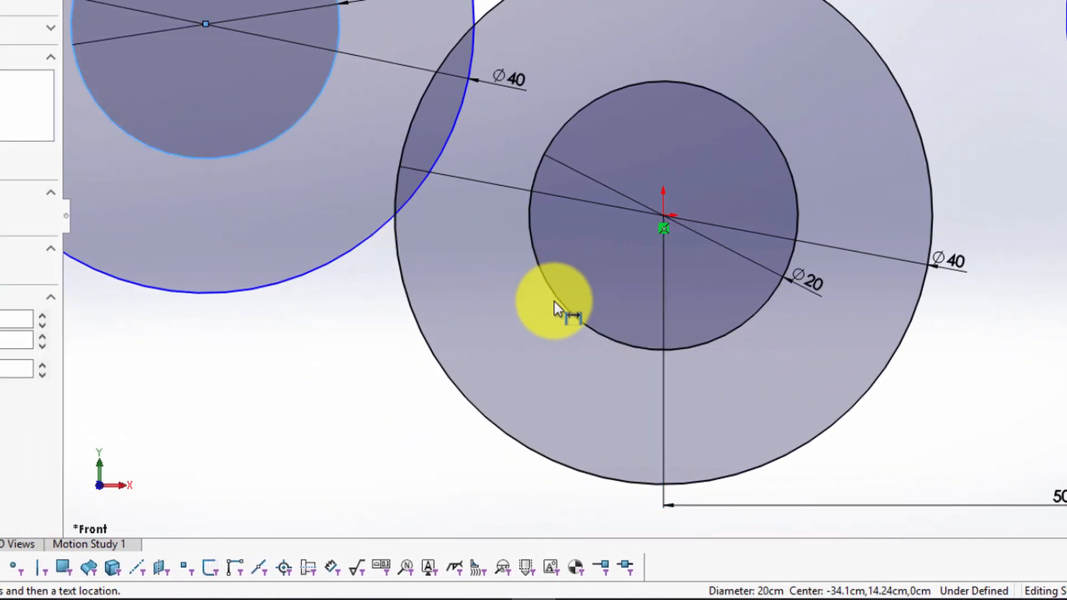
{"action": "left_click", "coordinate": [573, 308]}
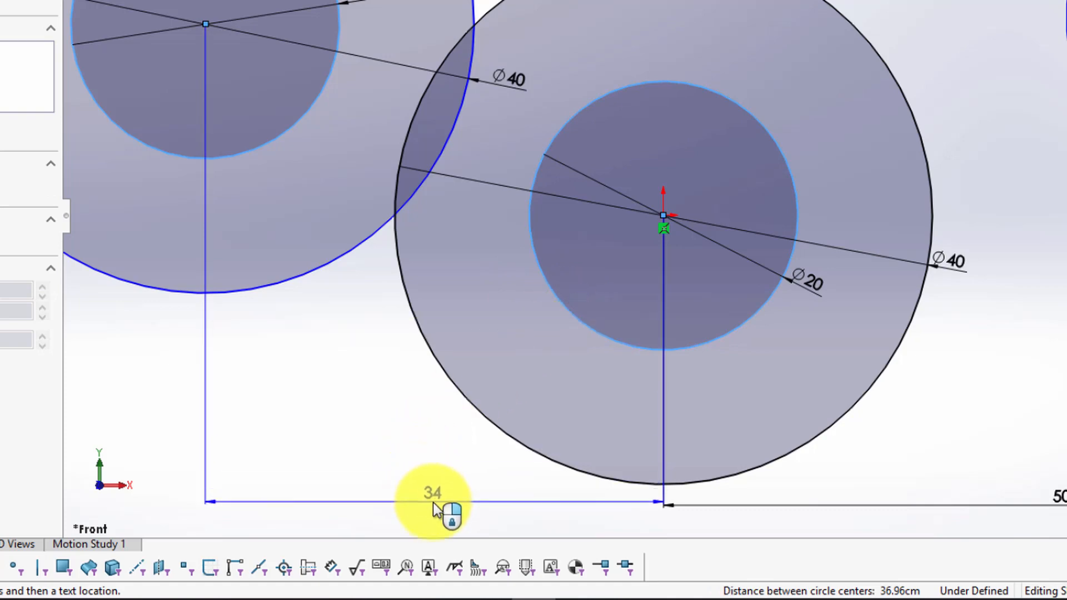
{"action": "left_click", "coordinate": [432, 503]}
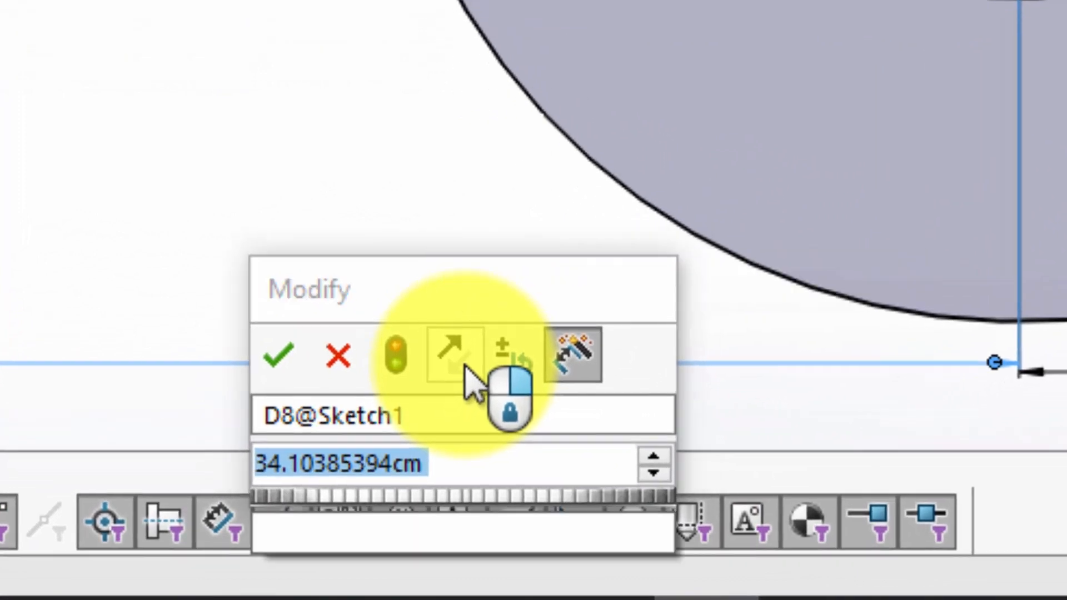
{"action": "type", "text": "50"}
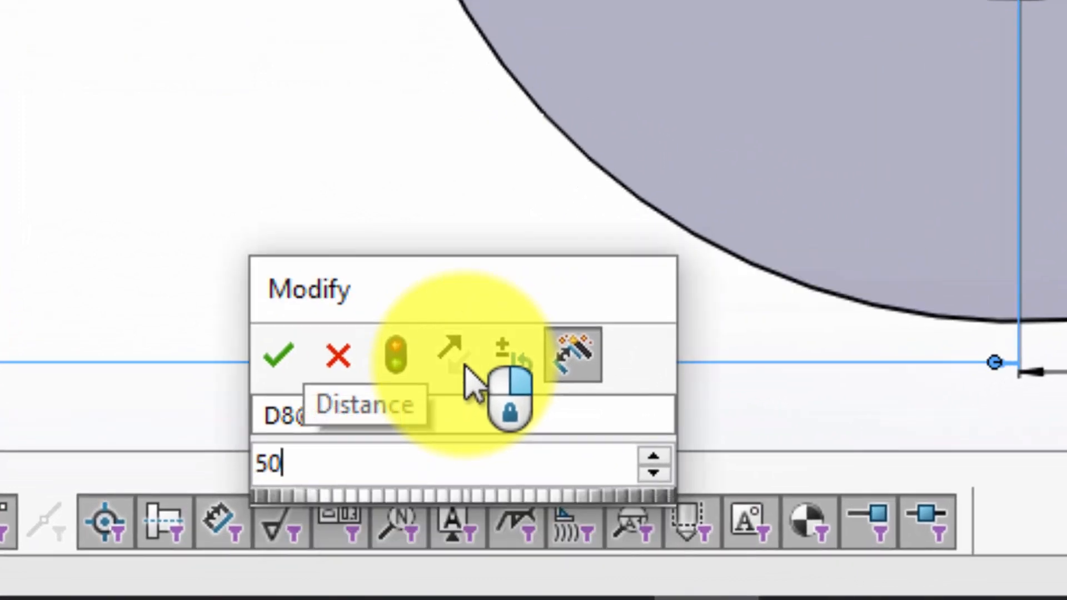
{"action": "key", "text": "Return"}
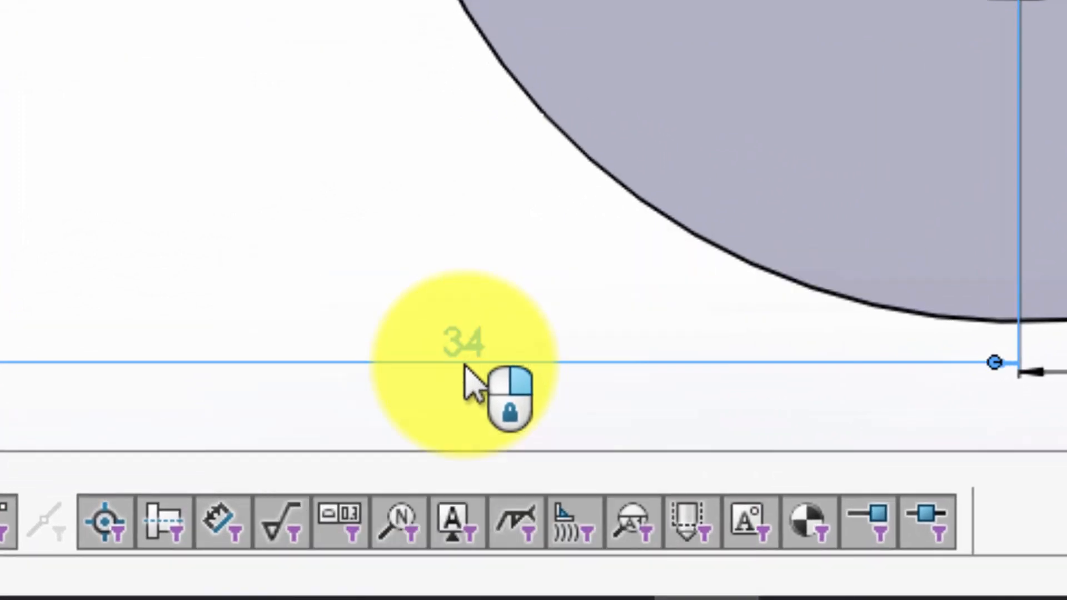
{"action": "key", "text": "f"}
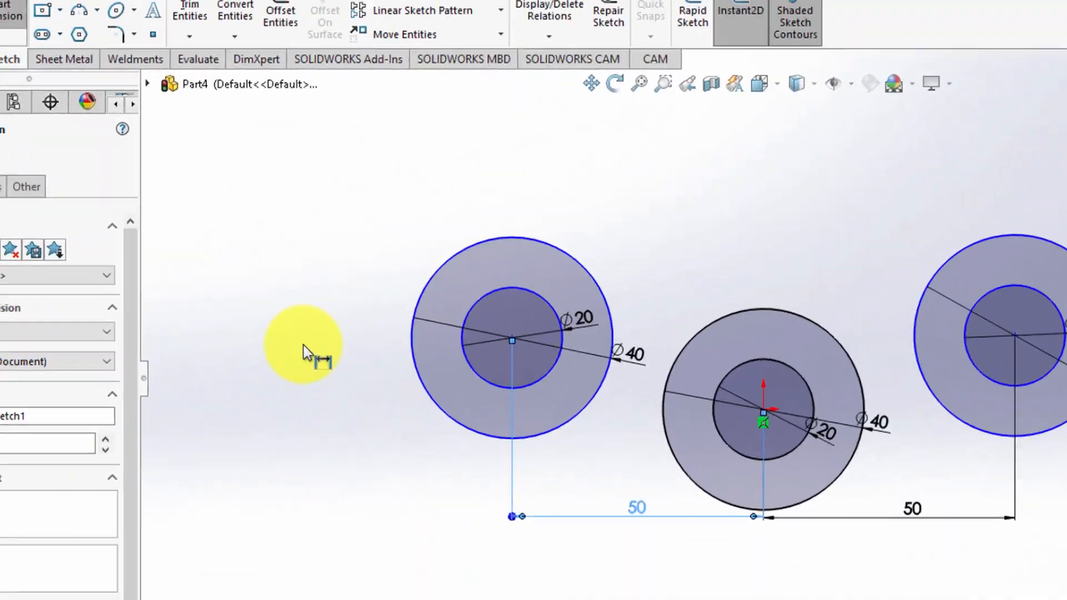
Add a vertical dimension of 50 cm between the centers of the left-hand and origin circles.
{"action": "left_click", "coordinate": [3, 38]}
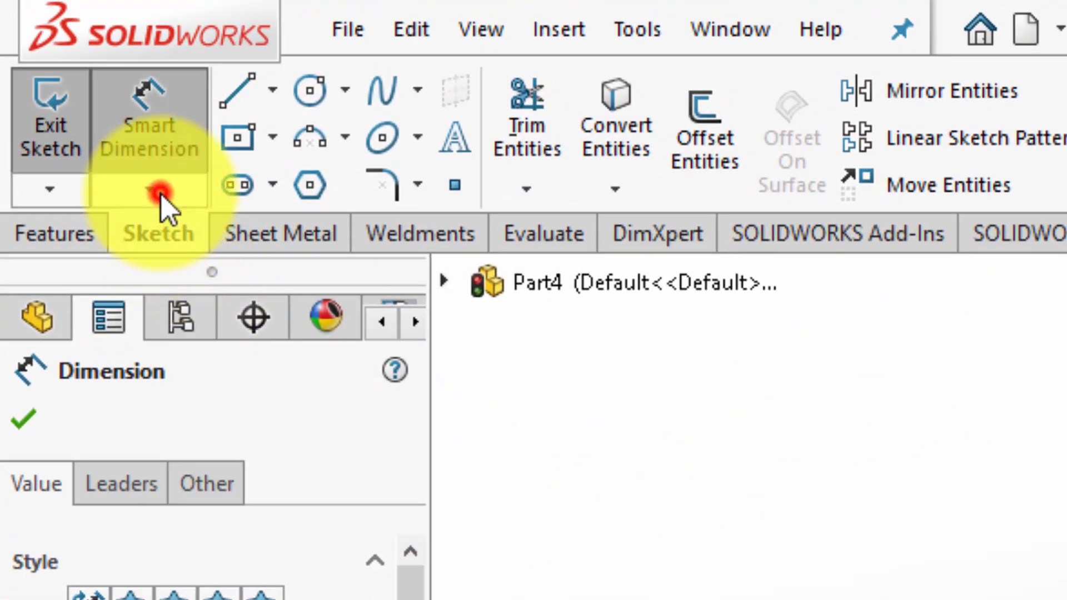
{"action": "left_click", "coordinate": [174, 318]}
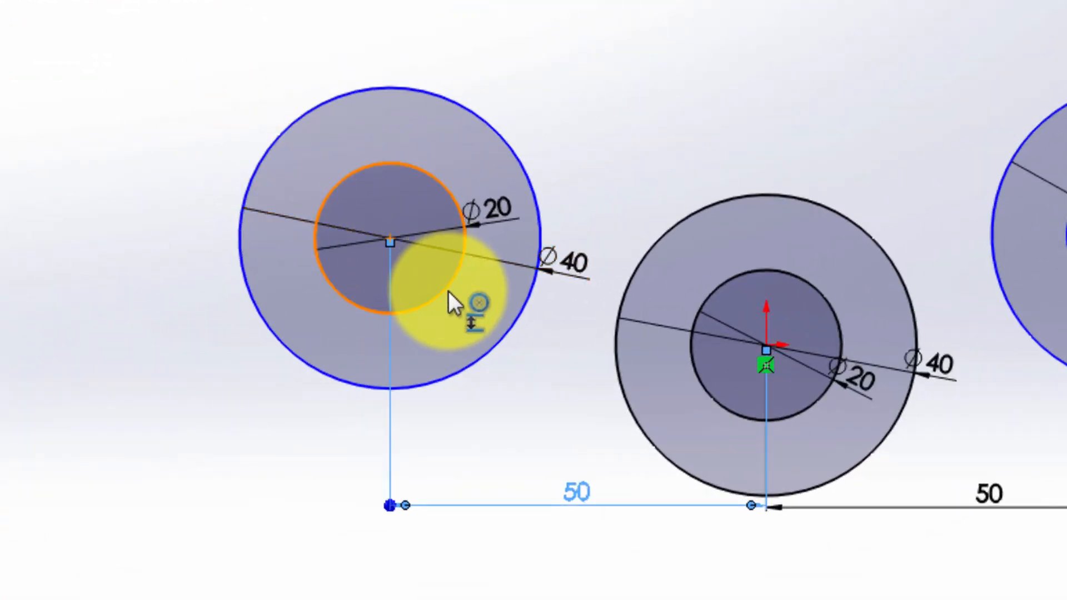
{"action": "left_click", "coordinate": [447, 293]}
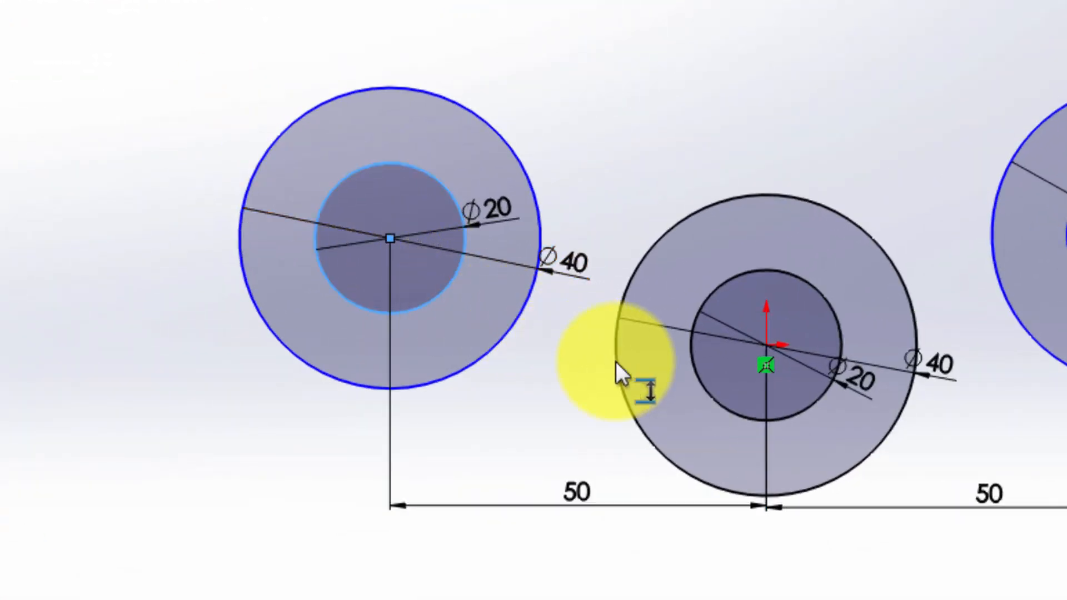
{"action": "left_click", "coordinate": [707, 381]}
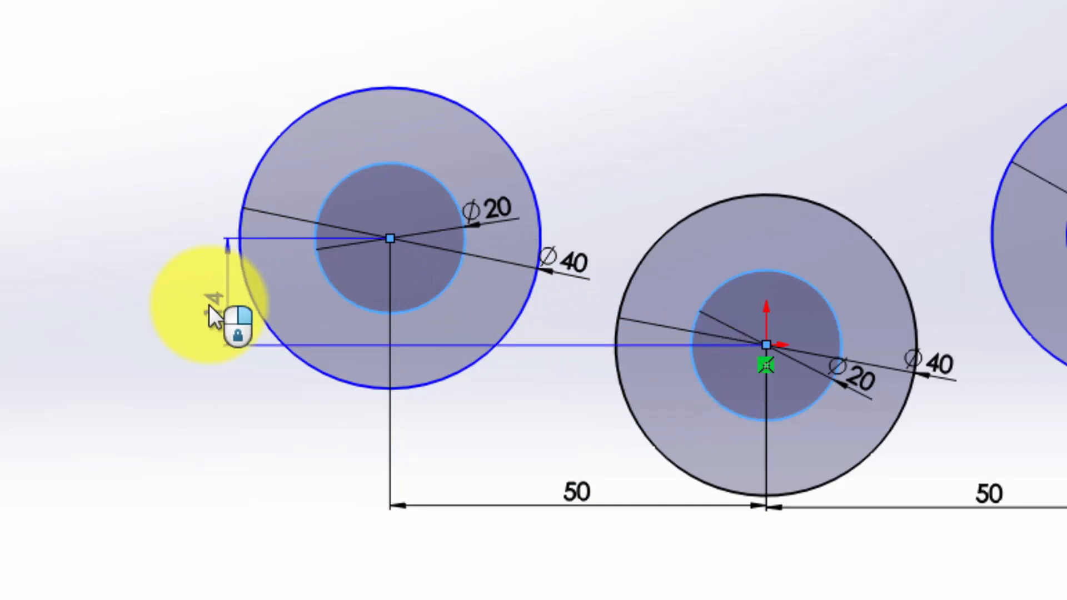
{"action": "left_click", "coordinate": [162, 301]}
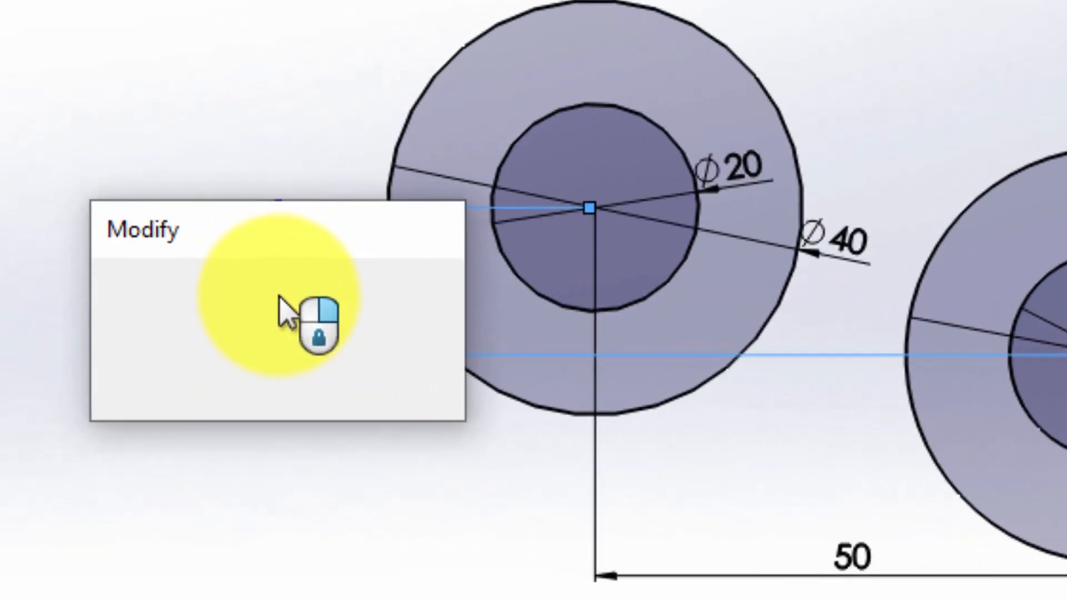
{"action": "type", "text": "50"}
{"action": "key", "text": "Return"}
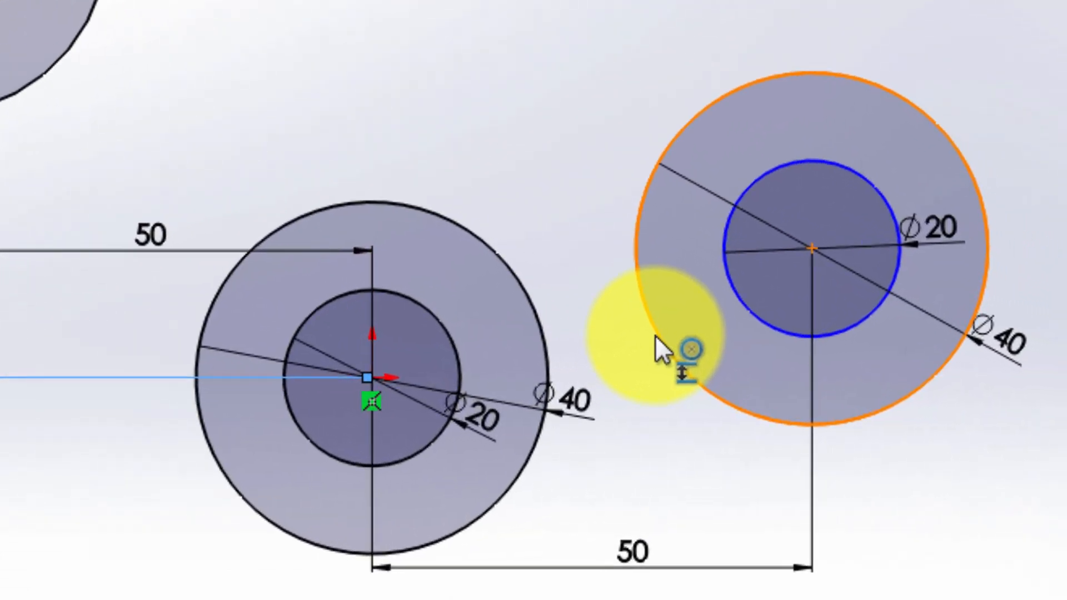
Add a vertical dimension of 50 cm between the centers of the right-hand and origin circles, and finish dimensioning.
{"action": "left_click", "coordinate": [656, 337]}
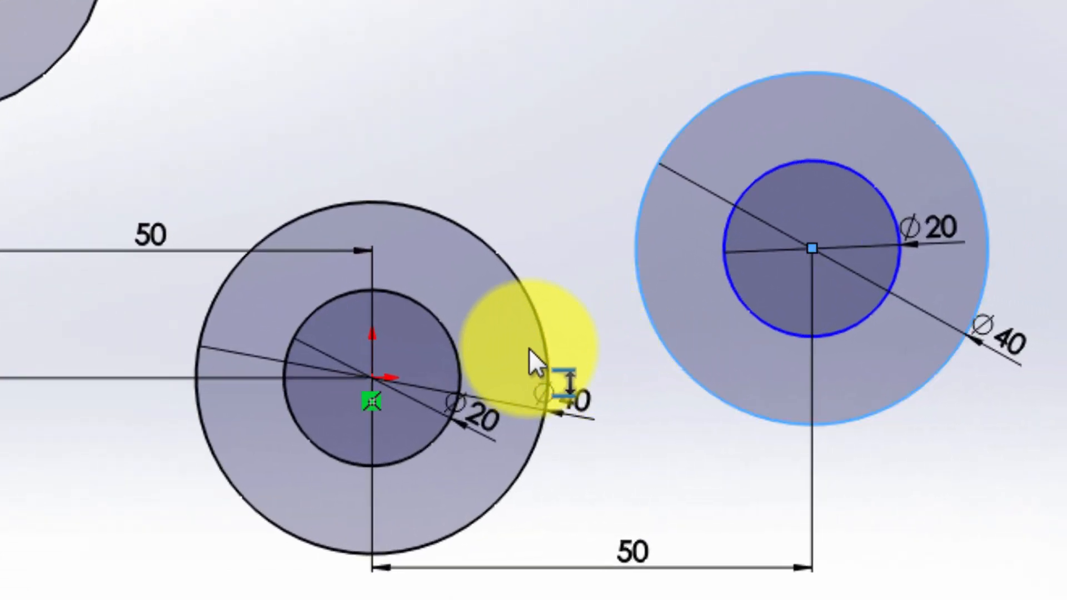
{"action": "left_click", "coordinate": [545, 351]}
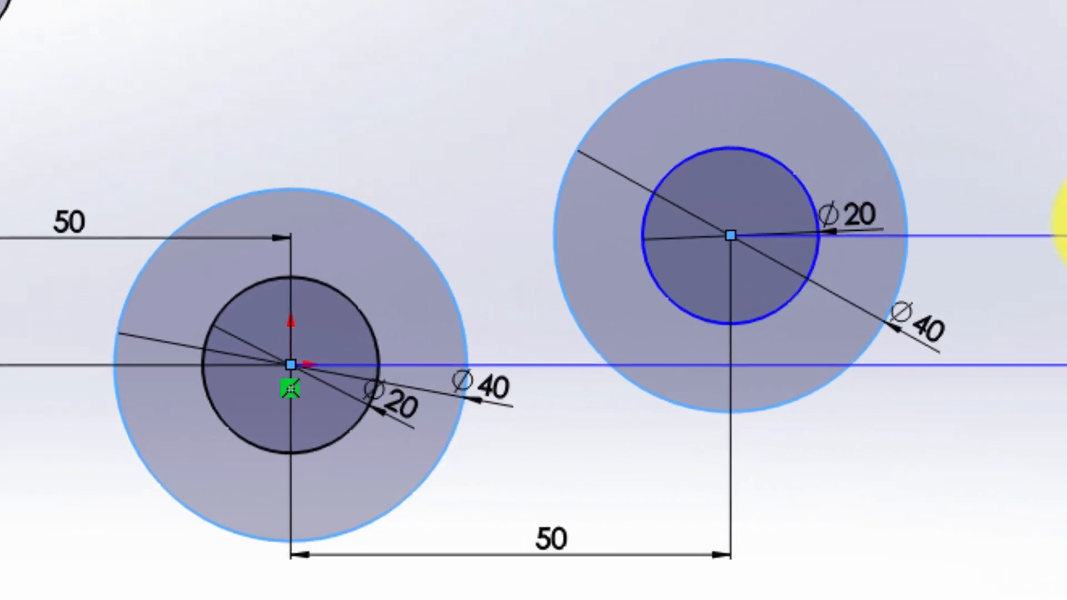
{"action": "left_click", "coordinate": [1066, 245]}
{"action": "left_click", "coordinate": [1013, 212]}
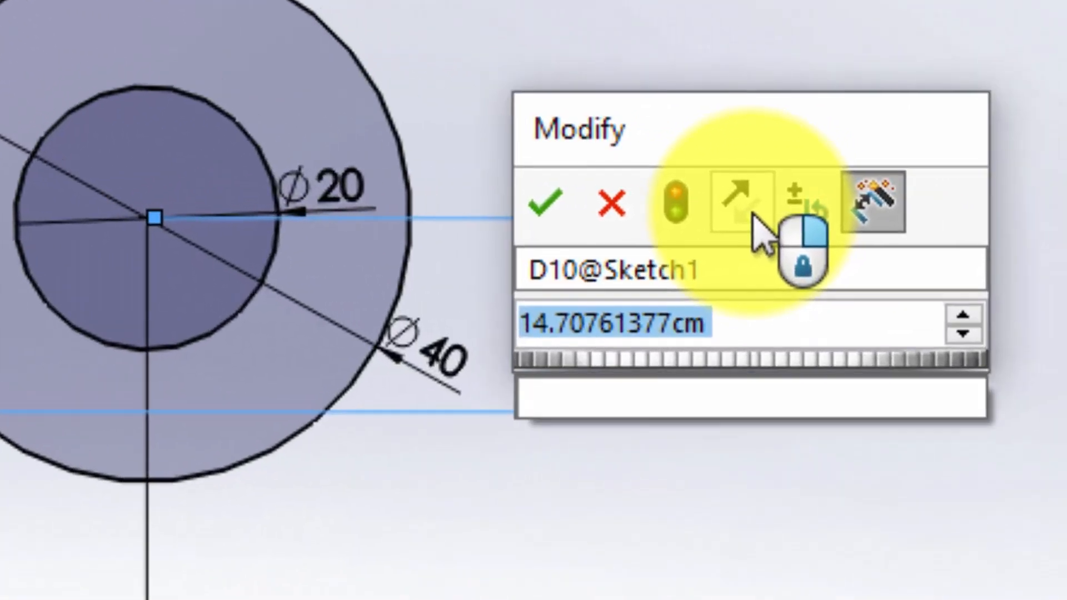
{"action": "type", "text": "50"}
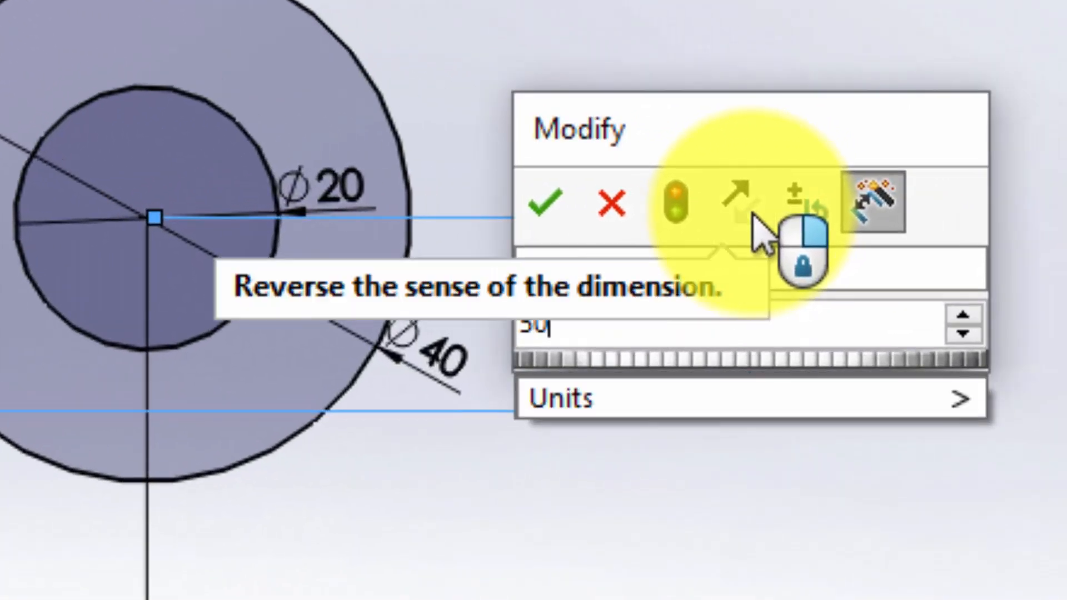
{"action": "key", "text": "Return"}
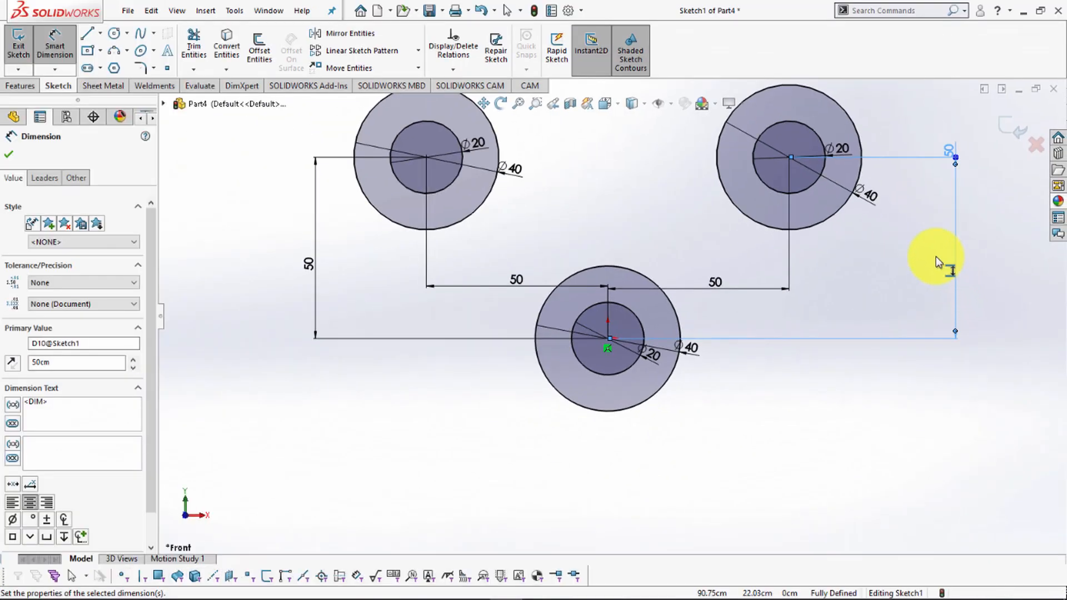
{"action": "key", "text": "Escape"}
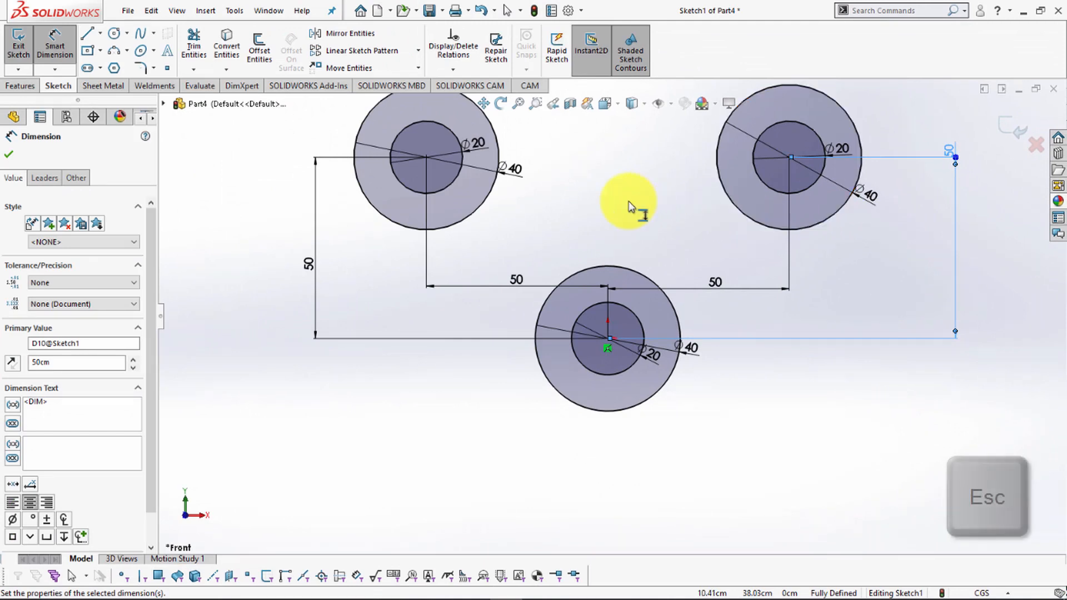
{"action": "key", "text": "Escape"}
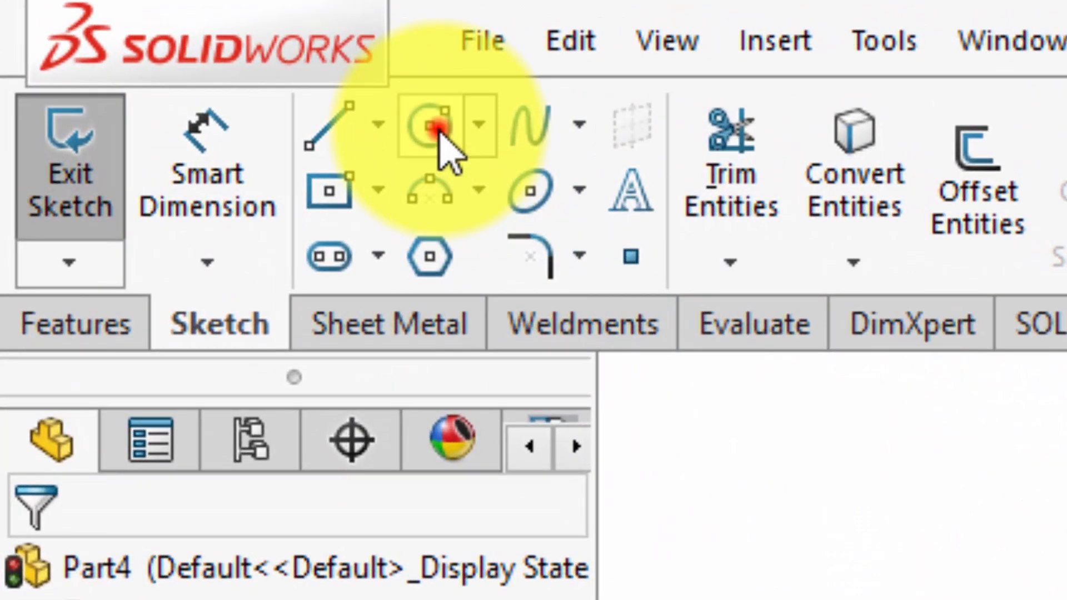
Sketch concentric circles of 40 cm and 70 cm diameter midway between the two upper circle pairs, directly above the origin.
{"action": "left_click", "coordinate": [439, 132]}
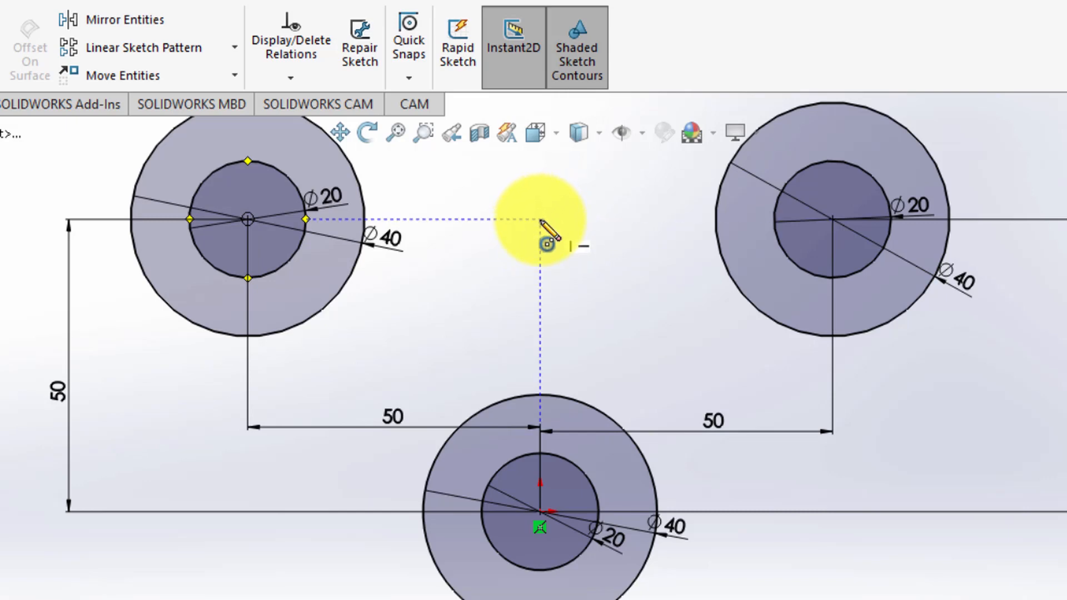
{"action": "left_click", "coordinate": [540, 220]}
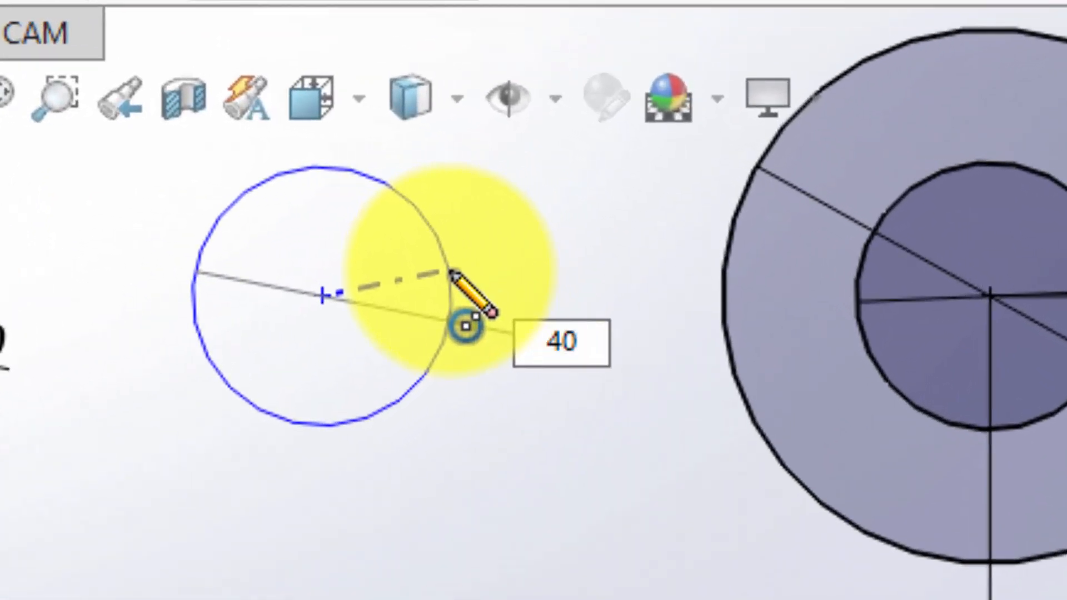
{"action": "key", "text": "Return"}
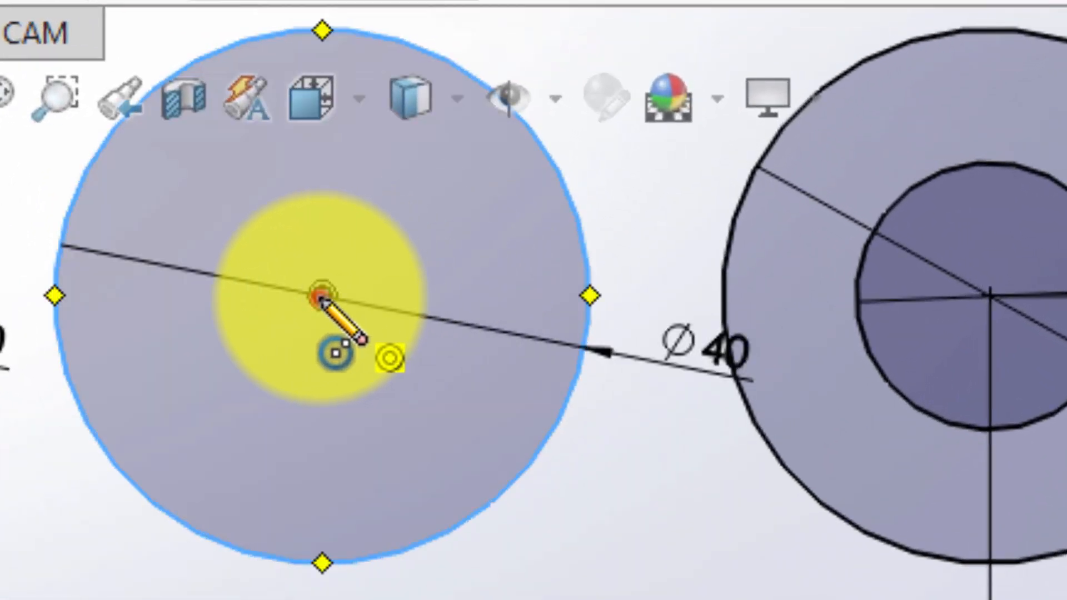
{"action": "left_click", "coordinate": [321, 299]}
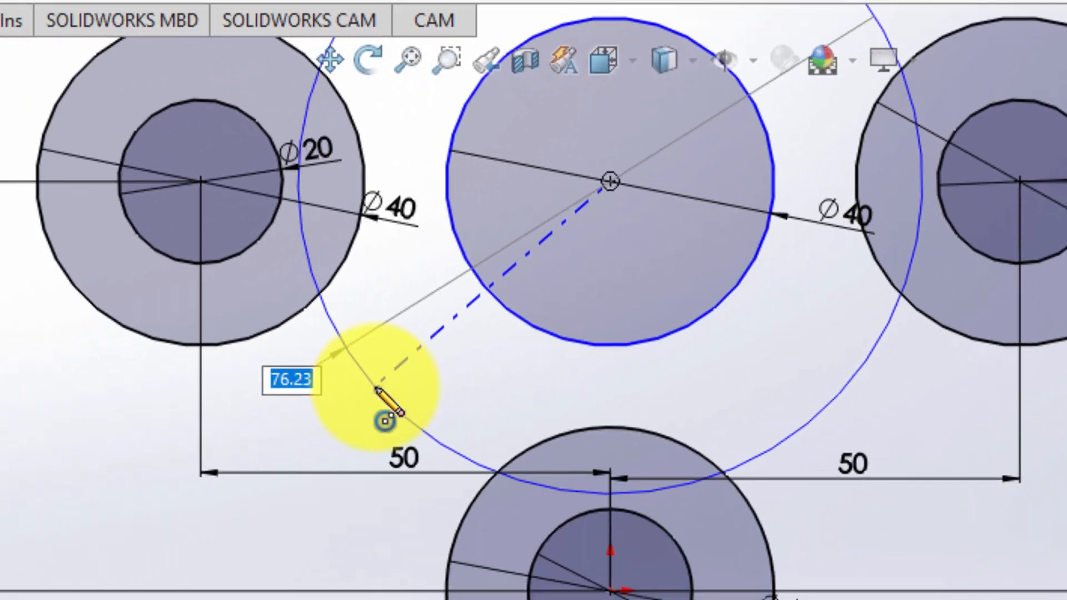
{"action": "type", "text": "70"}
{"action": "key", "text": "Return"}
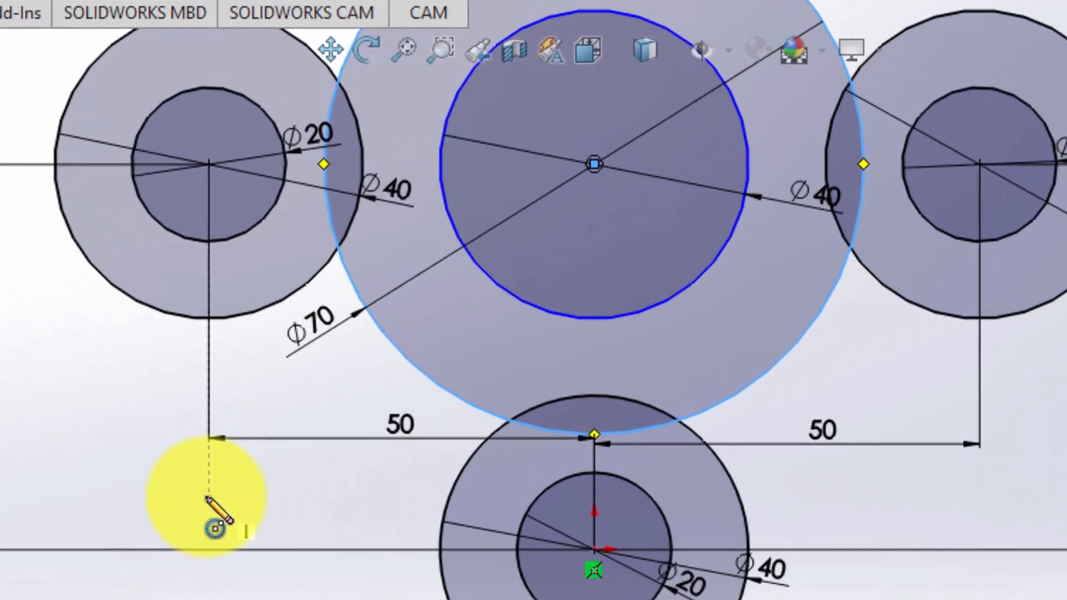
{"action": "key", "text": "Escape"}
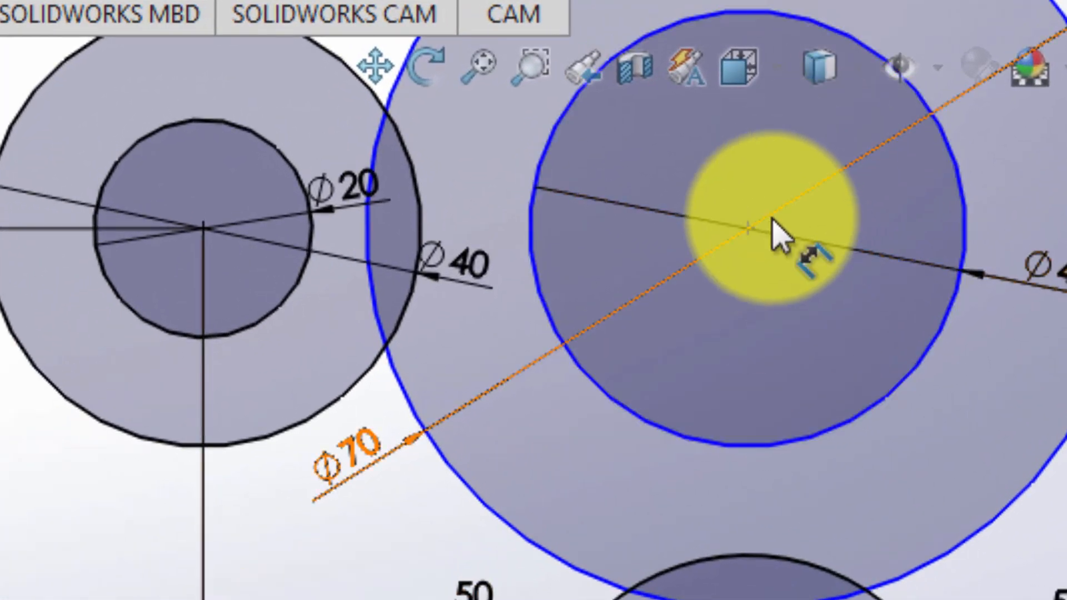
Add a horizontal relation between the center of the 70 cm circle and the center of the left-hand circles.
{"action": "left_click", "coordinate": [748, 229]}
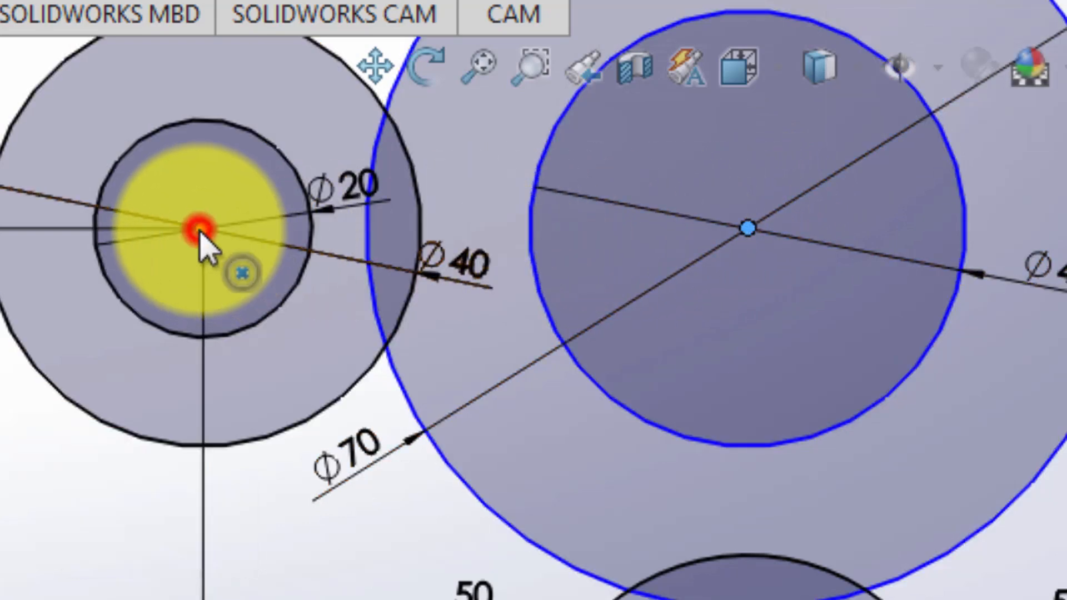
{"action": "left_click", "coordinate": [201, 231], "text": "shift"}
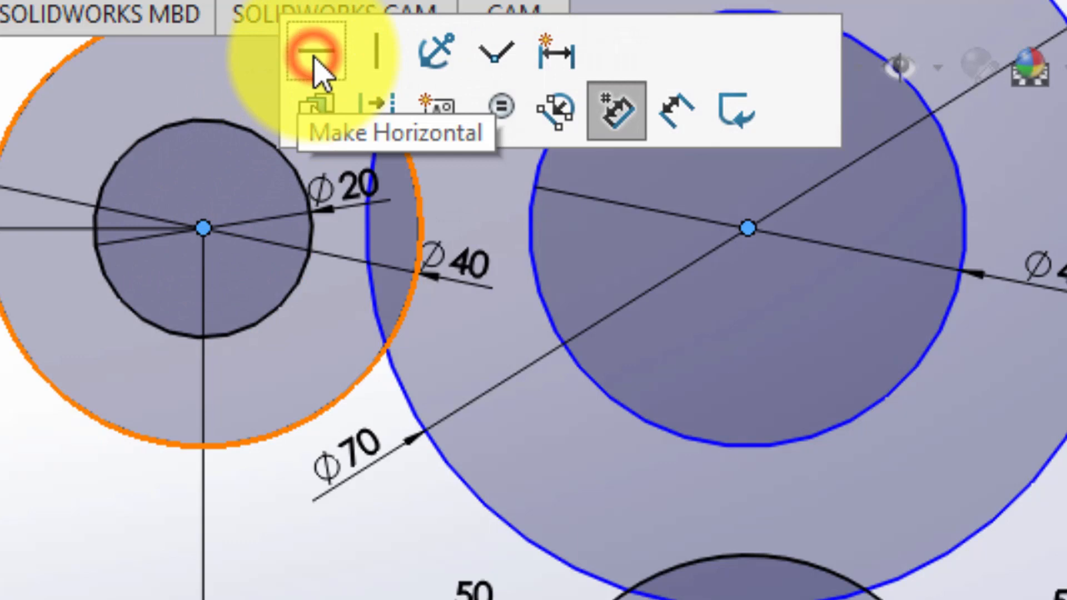
{"action": "left_click", "coordinate": [315, 56]}
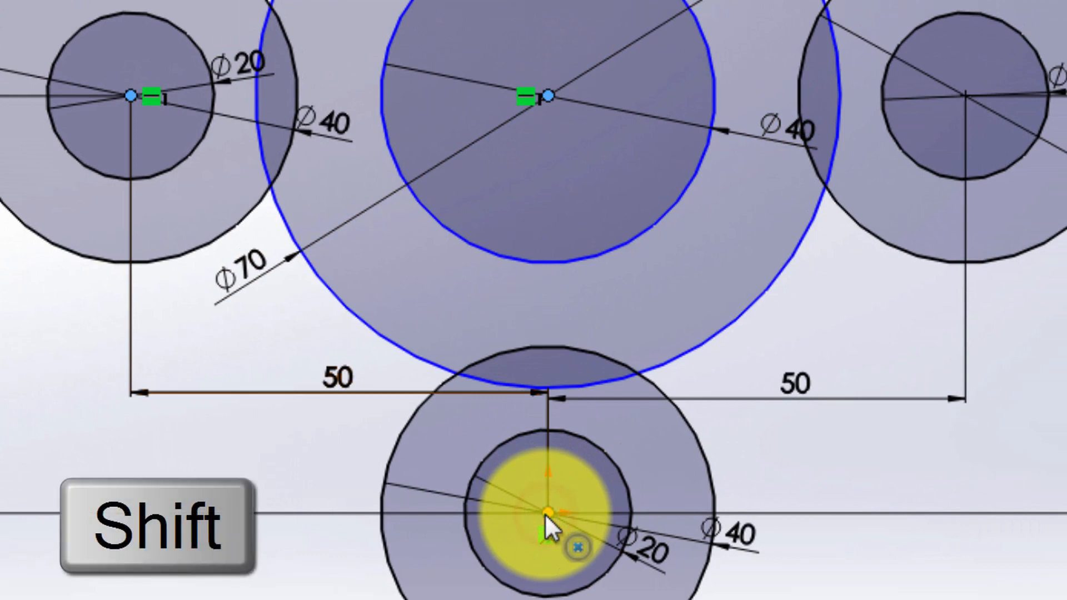
Add a vertical relation between the center of the 70 cm circle and the origin circles' center, and accept it.
{"action": "left_click", "coordinate": [546, 513], "text": "shift"}
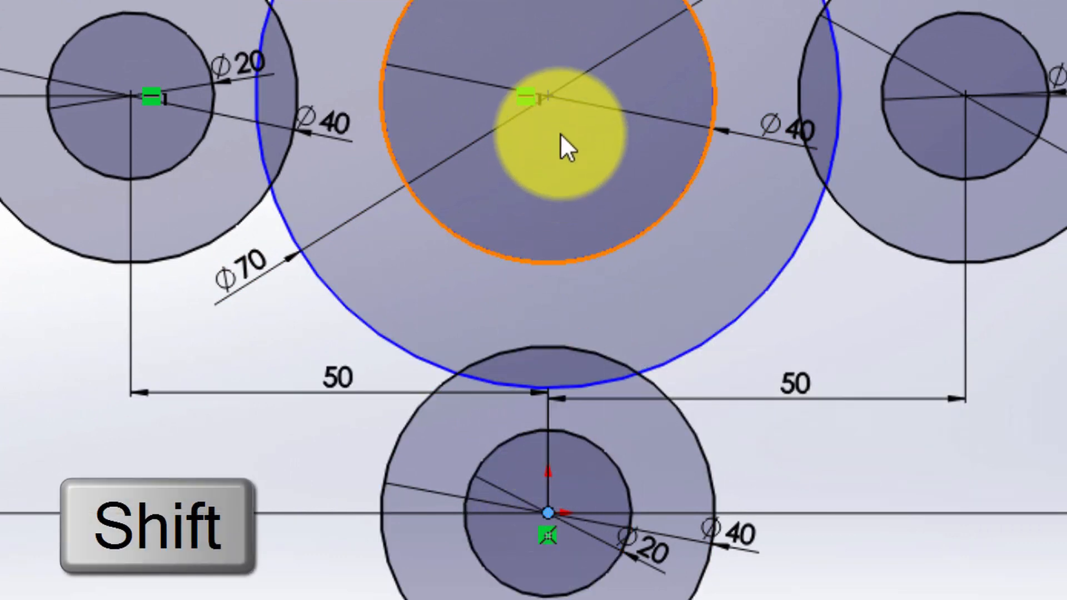
{"action": "left_click", "coordinate": [549, 95], "text": "shift"}
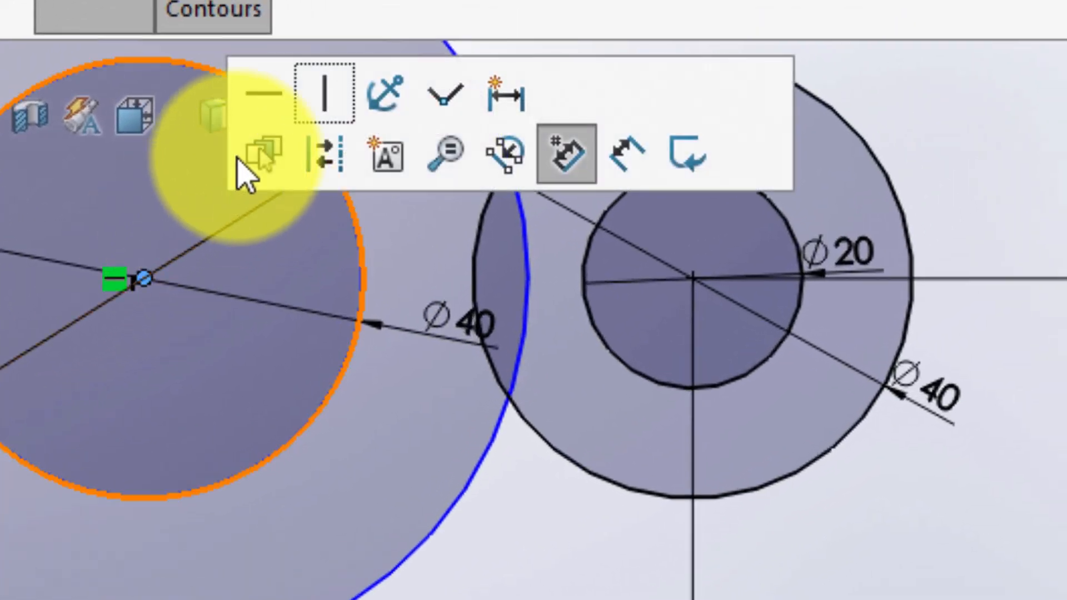
{"action": "left_click", "coordinate": [324, 97]}
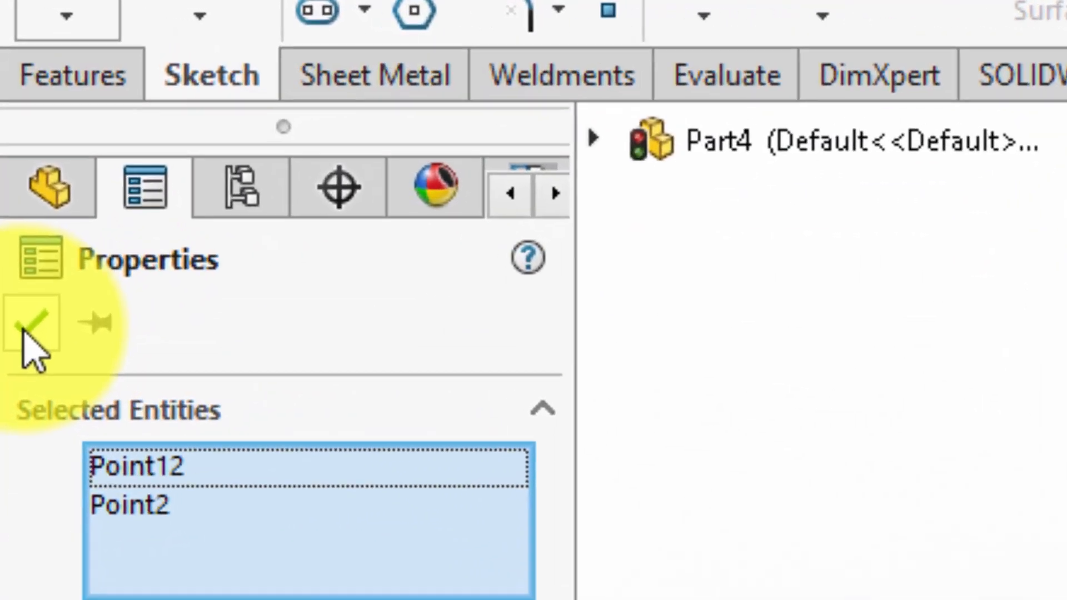
{"action": "left_click", "coordinate": [32, 328]}
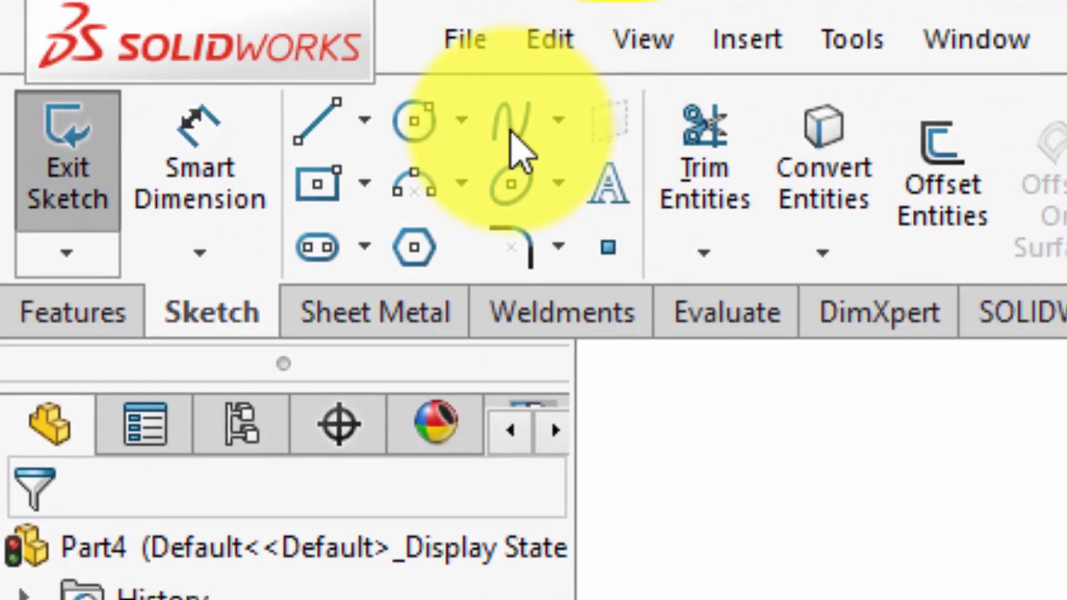
Sketch a line tangent to the outer 40 cm circles of the right-hand and origin pairs, along their lower-right side.
{"action": "left_click", "coordinate": [311, 118]}
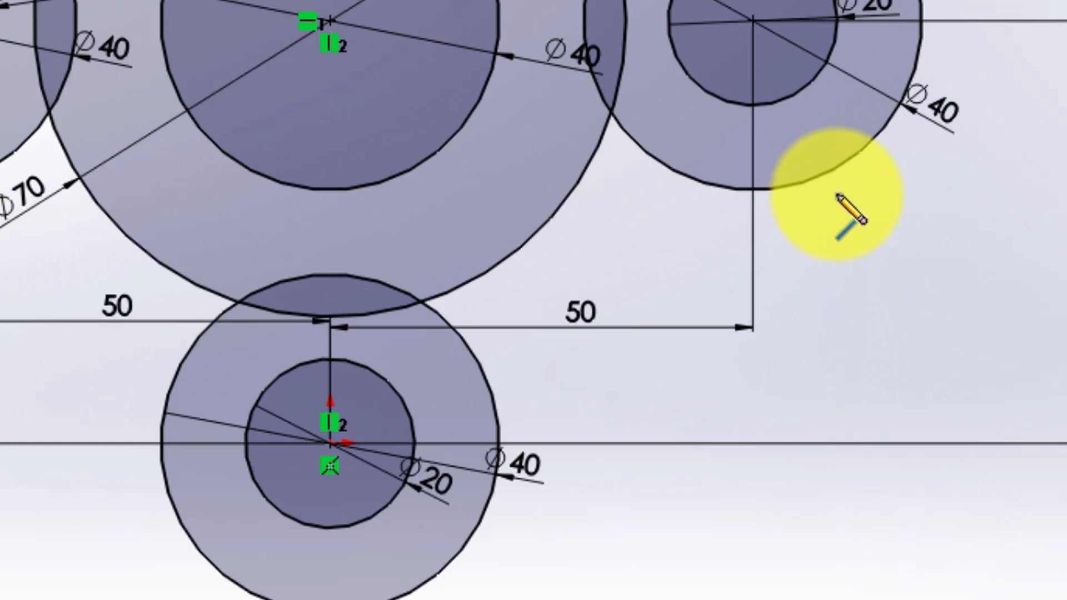
{"action": "left_click", "coordinate": [837, 161]}
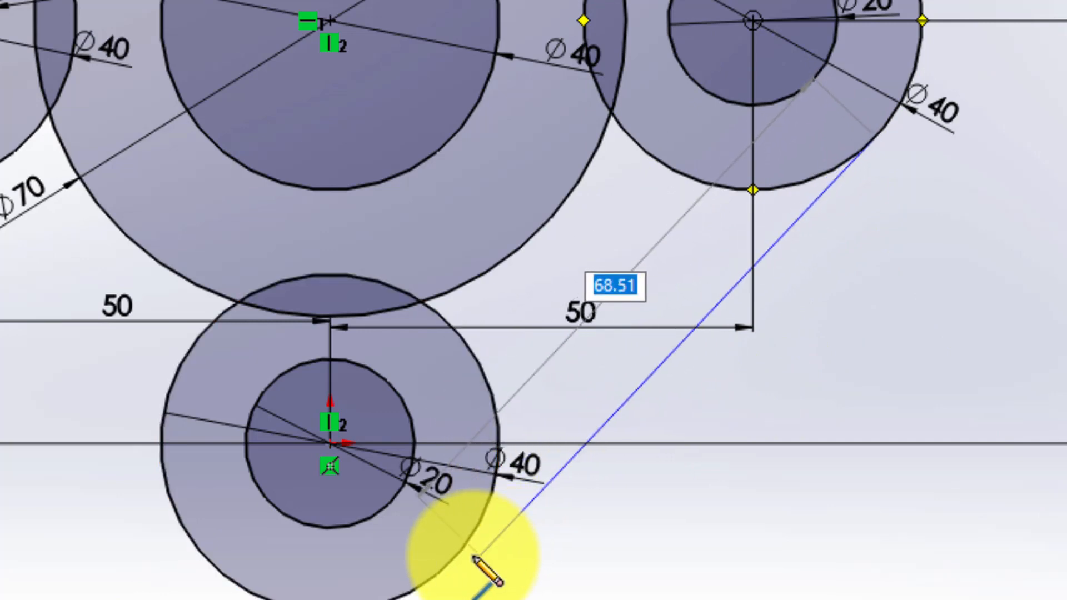
{"action": "left_click", "coordinate": [455, 563]}
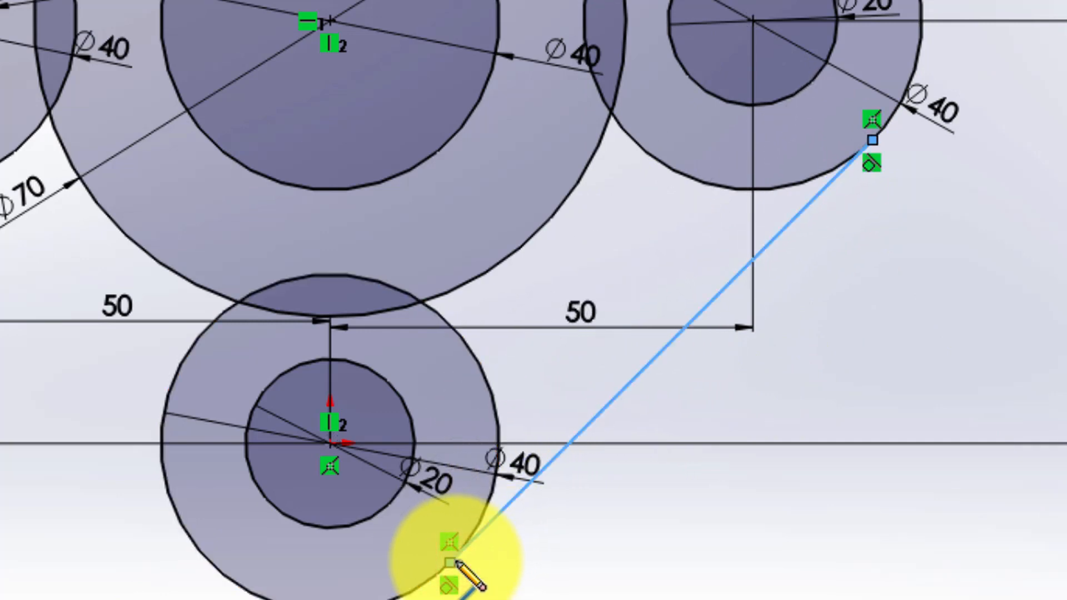
Sketch a line tangent to the outer 40 cm circles of the left-hand and origin pairs, along their lower-left side.
{"action": "key", "text": "Escape"}
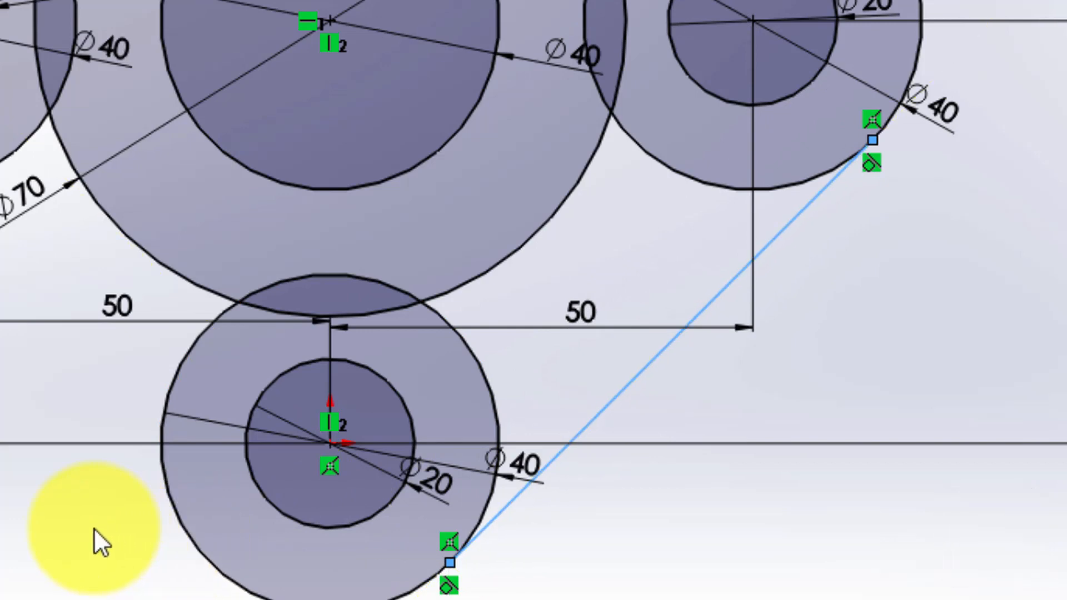
{"action": "key", "text": "Return"}
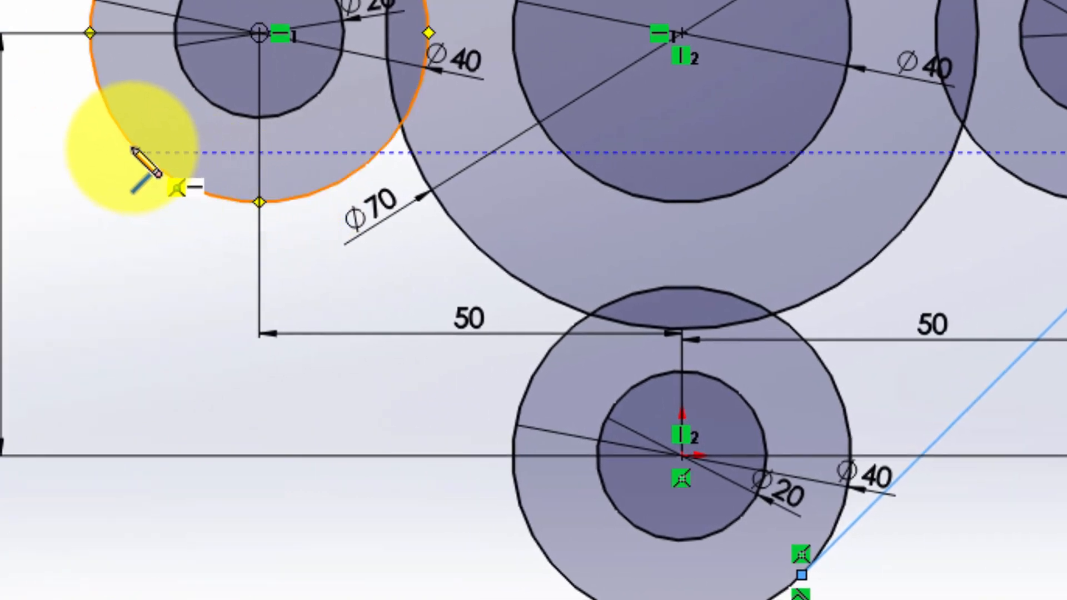
{"action": "left_click", "coordinate": [118, 134]}
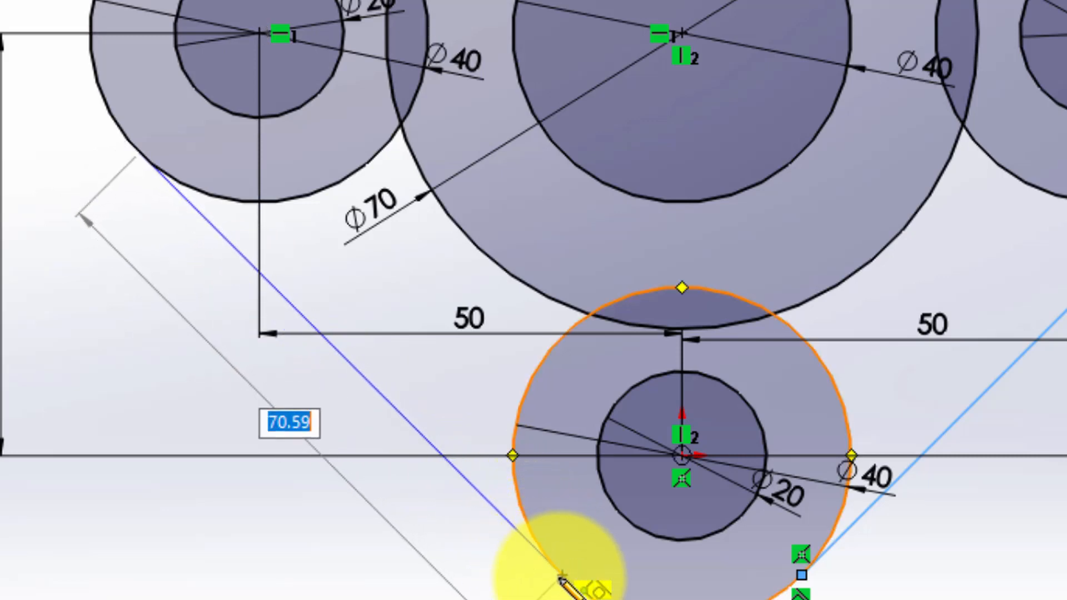
{"action": "left_click", "coordinate": [563, 581]}
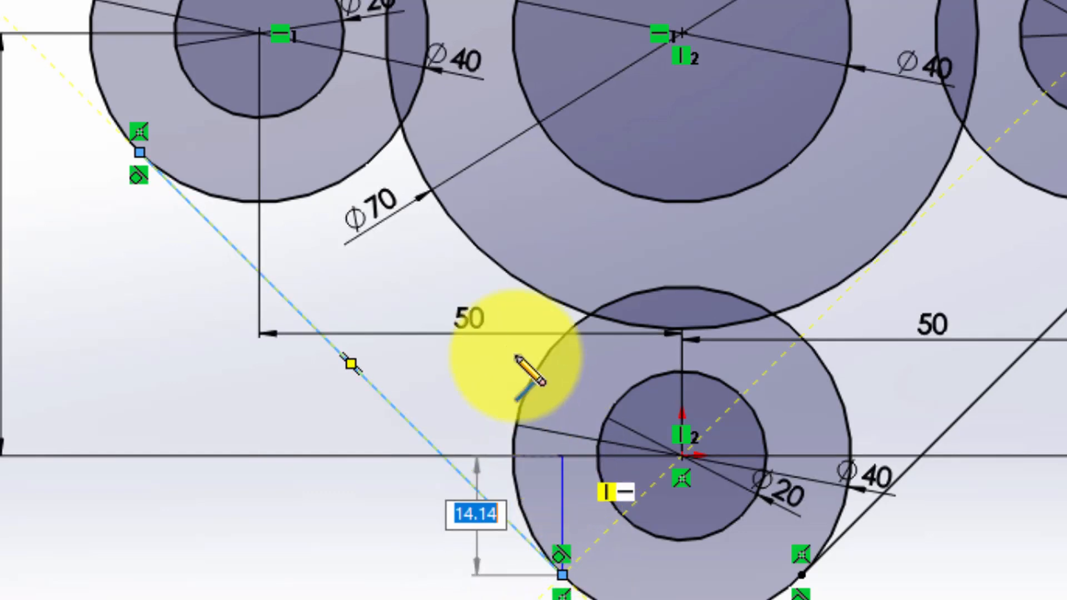
{"action": "key", "text": "Escape"}
Sketch a horizontal line from the top quadrant of the left-hand 40 cm circle to inside the 70 cm circle.
{"action": "scroll", "coordinate": [559, 440], "scroll_direction": "up", "scroll_amount": 5}
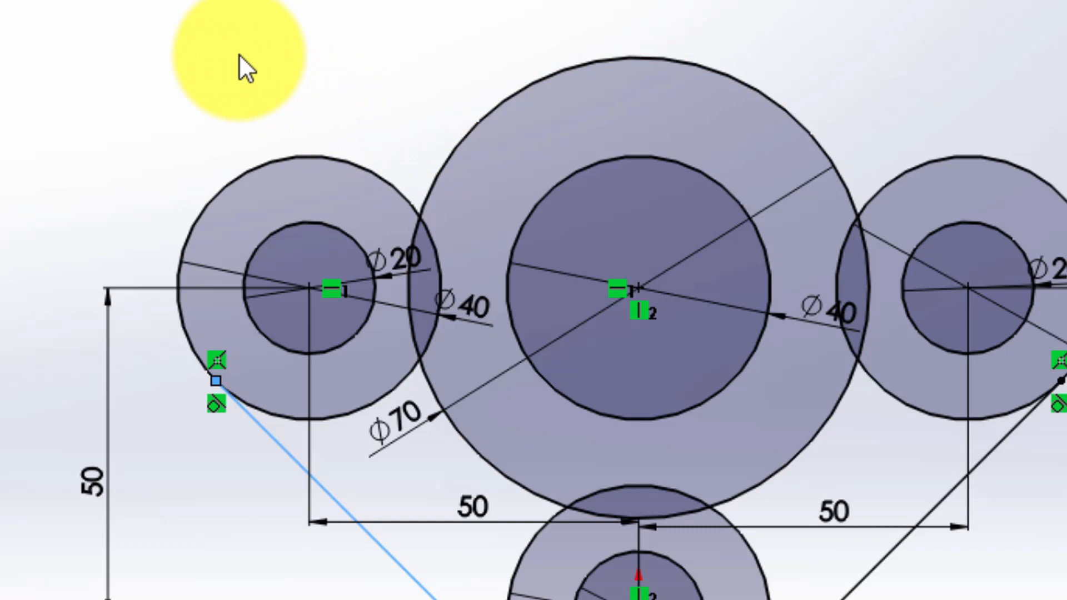
{"action": "key", "text": "f"}
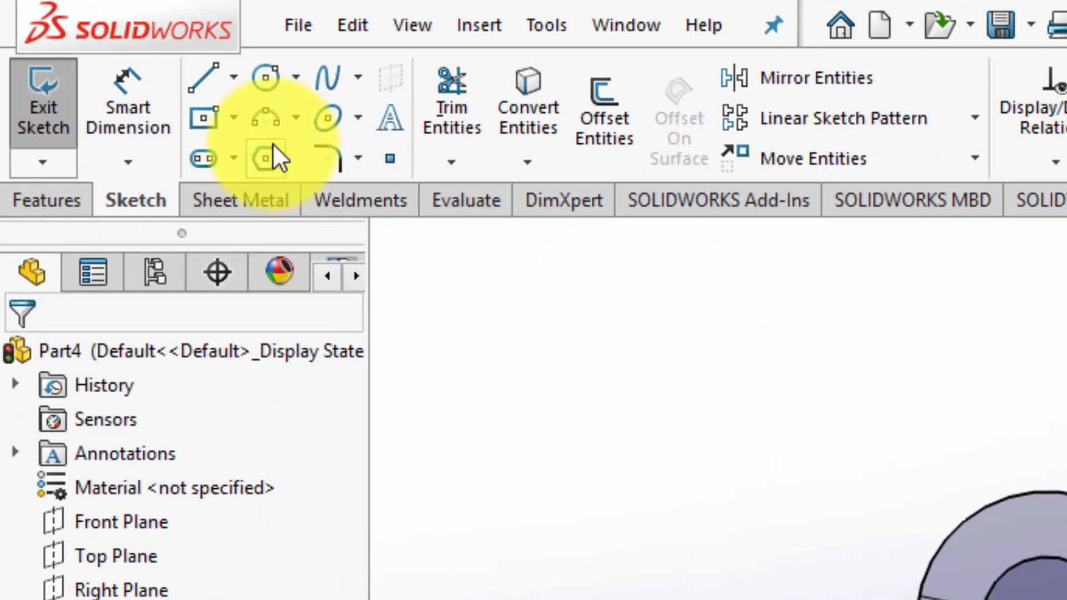
{"action": "left_click", "coordinate": [205, 83]}
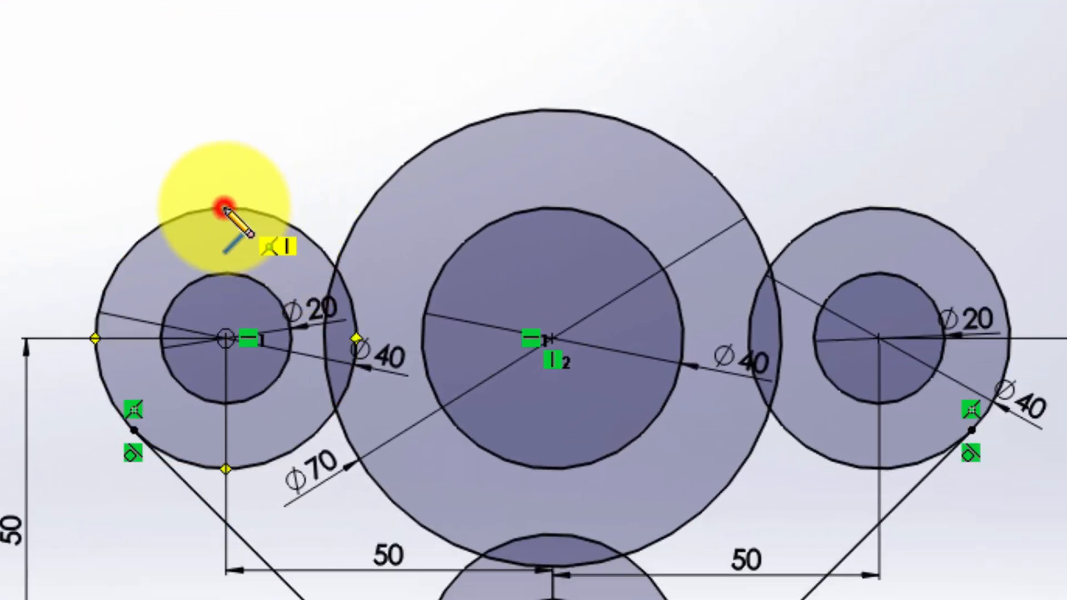
{"action": "left_click", "coordinate": [225, 208]}
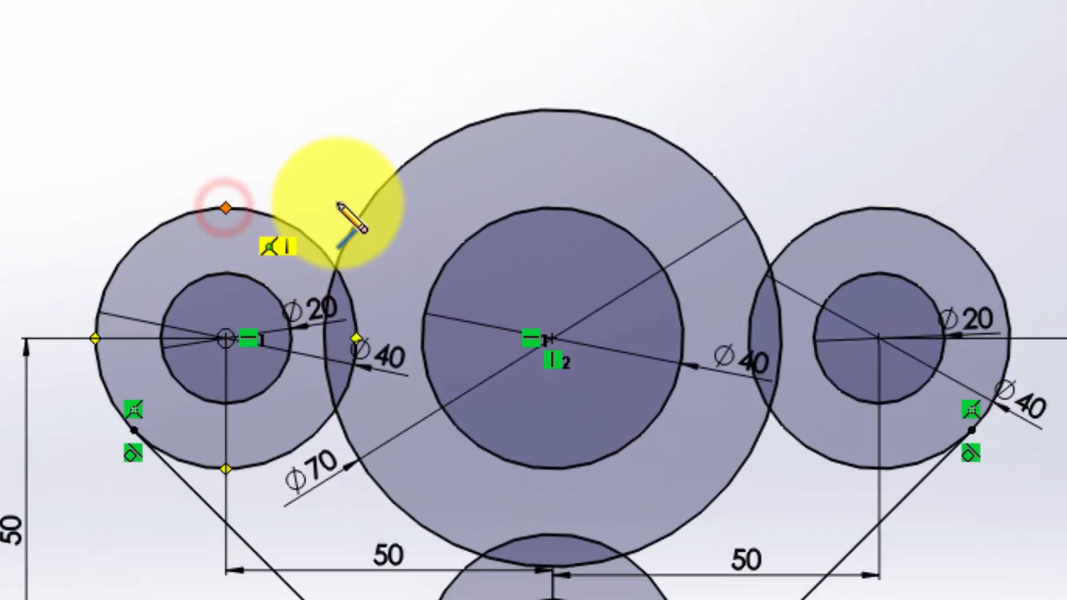
{"action": "left_click", "coordinate": [422, 208]}
{"action": "key", "text": "Escape"}
{"action": "key", "text": "Escape"}
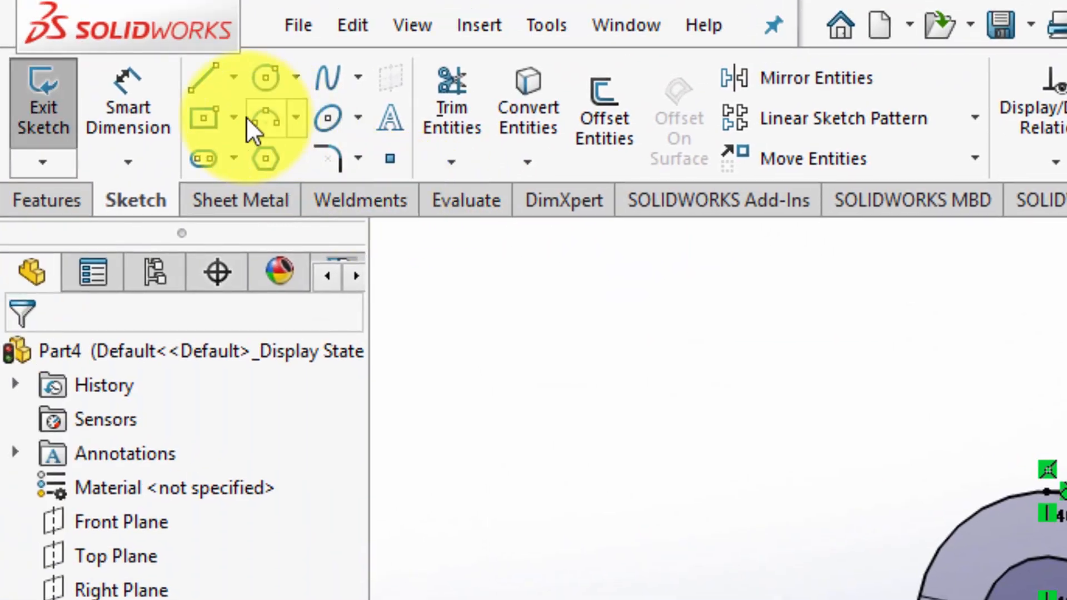
Sketch a line about 34 cm long from the top of the right-hand outer circle leftward into the 70 cm circle.
{"action": "left_click", "coordinate": [204, 77]}
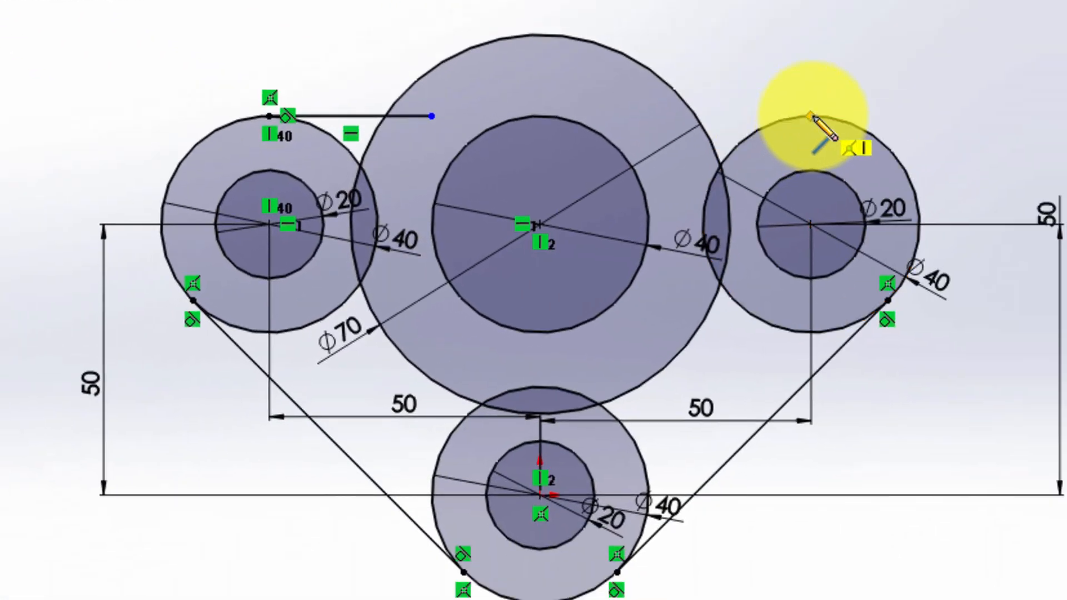
{"action": "left_click", "coordinate": [811, 116]}
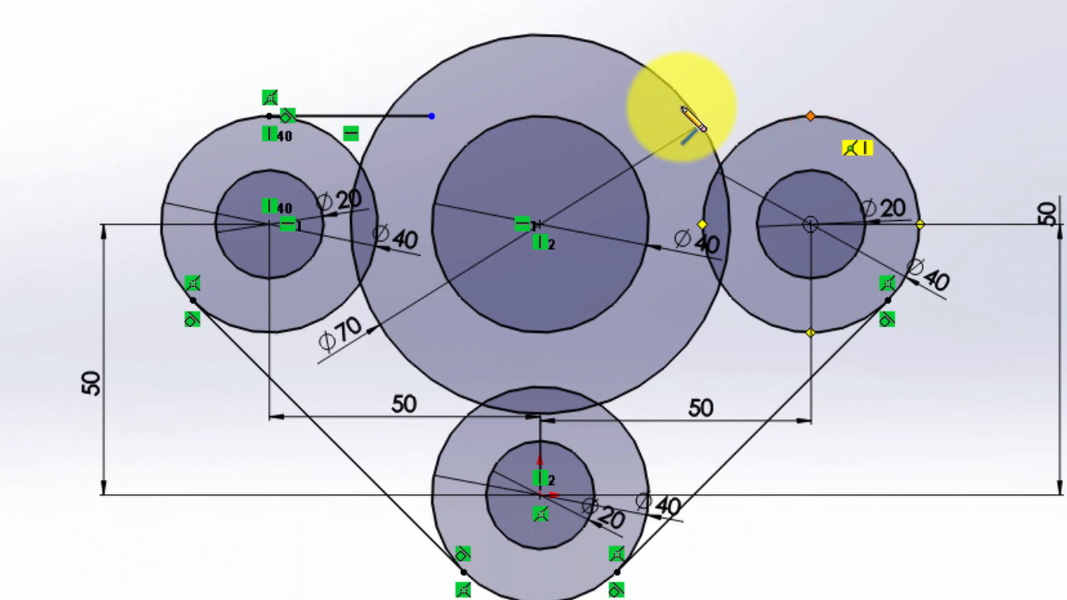
{"action": "left_click", "coordinate": [627, 119]}
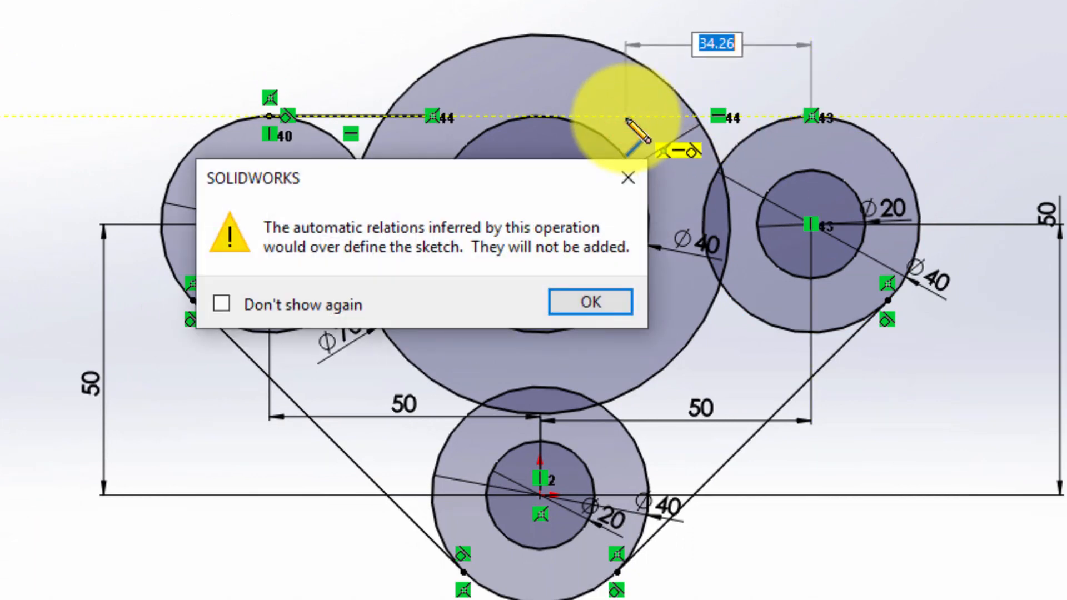
{"action": "left_click", "coordinate": [589, 301]}
{"action": "key", "text": "Escape"}
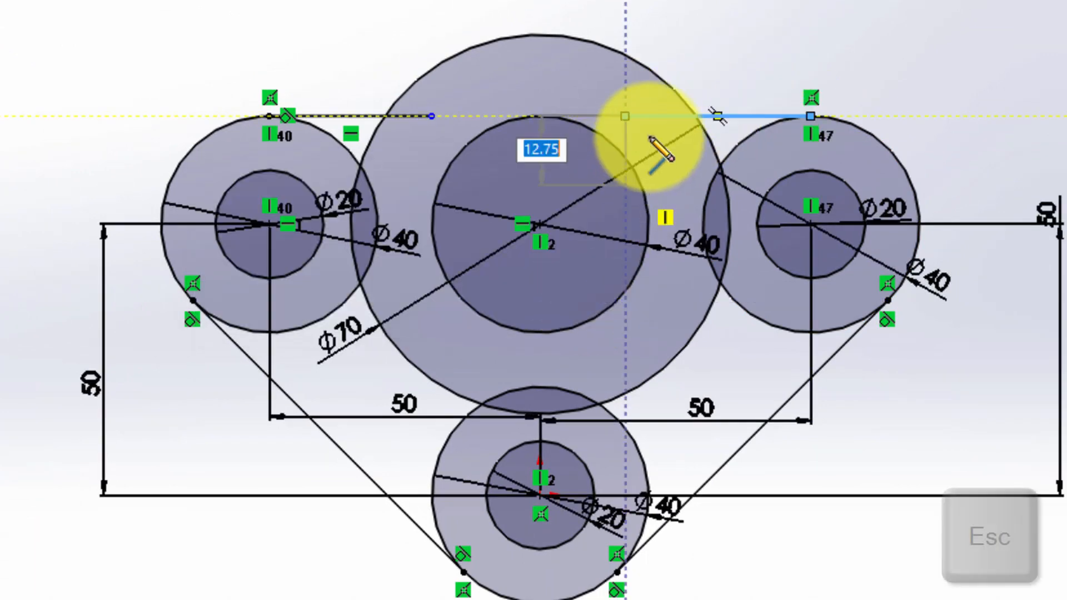
Add a horizontal relation to the upper line starting at the right-hand outer circle.
{"action": "left_click", "coordinate": [767, 116]}
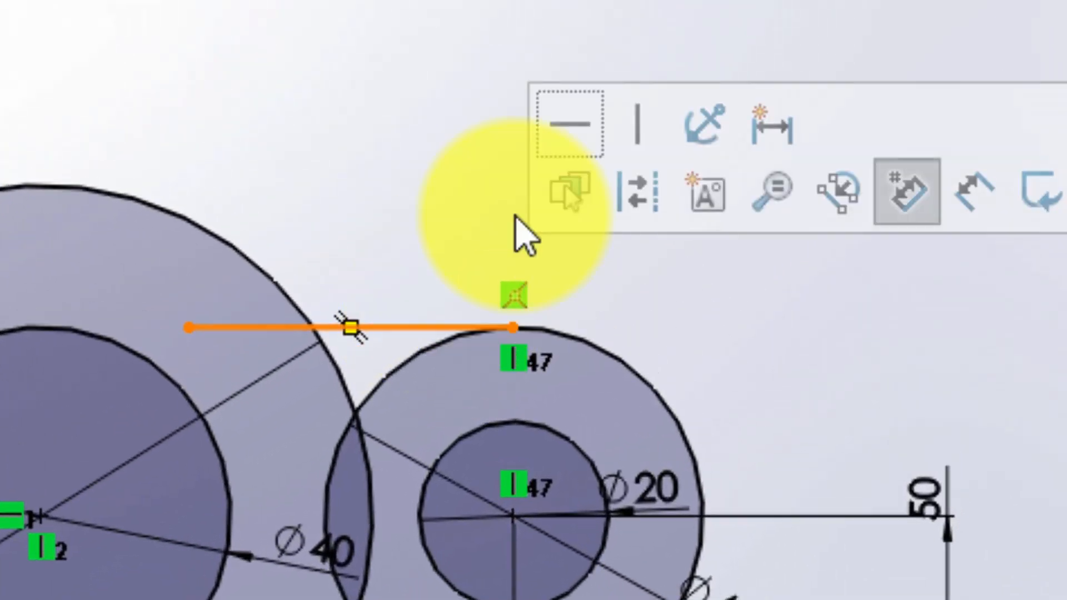
{"action": "left_click", "coordinate": [572, 130]}
{"action": "left_click", "coordinate": [367, 140]}
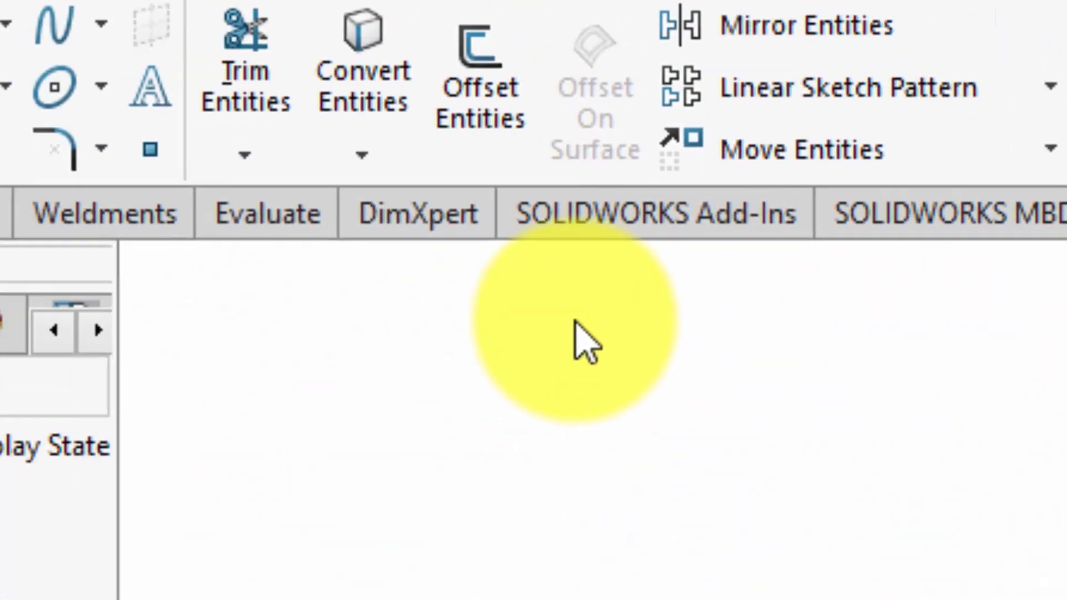
Trim the inner arcs of the outer circles and the overhanging line ends, leaving one closed outline around the four holes.
{"action": "left_click", "coordinate": [238, 60]}
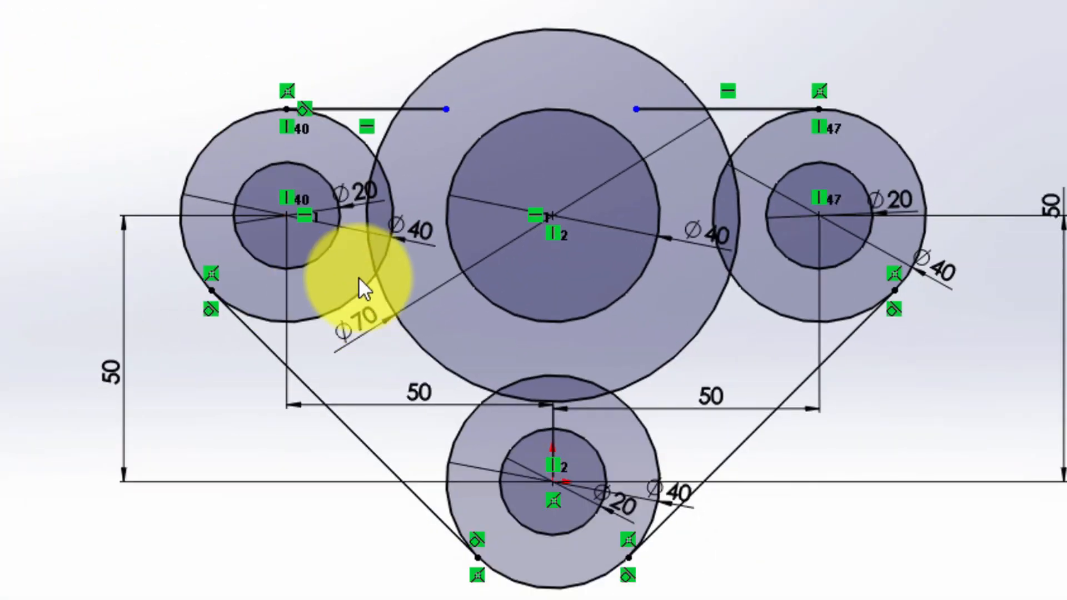
{"action": "mouse_move", "coordinate": [339, 268]}
{"action": "left_mouse_down"}
{"action": "mouse_move", "coordinate": [405, 268]}
{"action": "mouse_move", "coordinate": [404, 289]}
{"action": "left_mouse_up"}
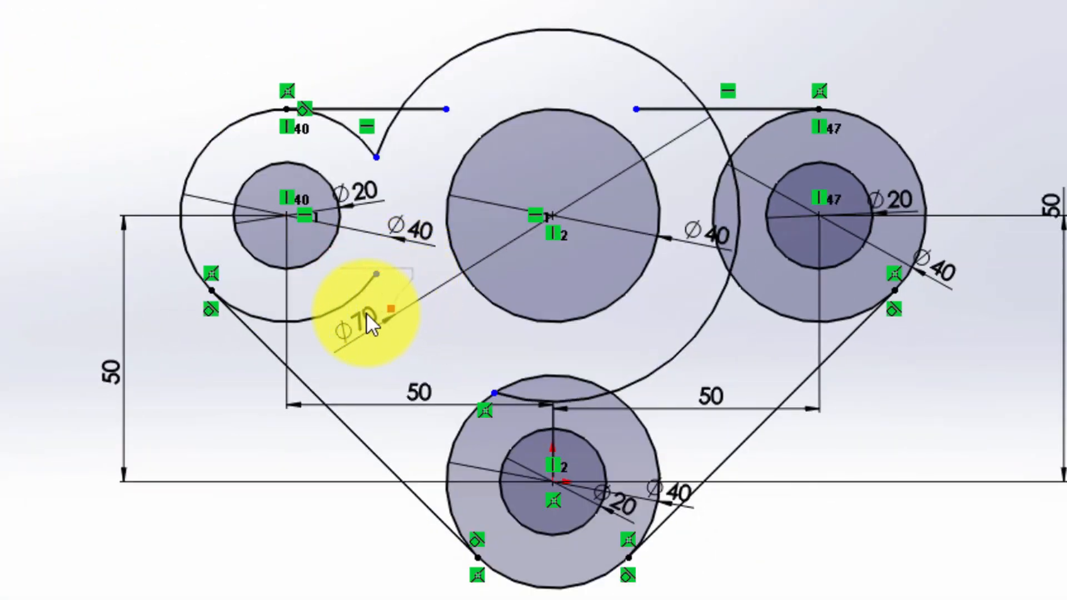
{"action": "mouse_move", "coordinate": [332, 292]}
{"action": "left_mouse_down"}
{"action": "mouse_move", "coordinate": [353, 292]}
{"action": "mouse_move", "coordinate": [448, 439]}
{"action": "mouse_move", "coordinate": [474, 458]}
{"action": "left_mouse_up"}
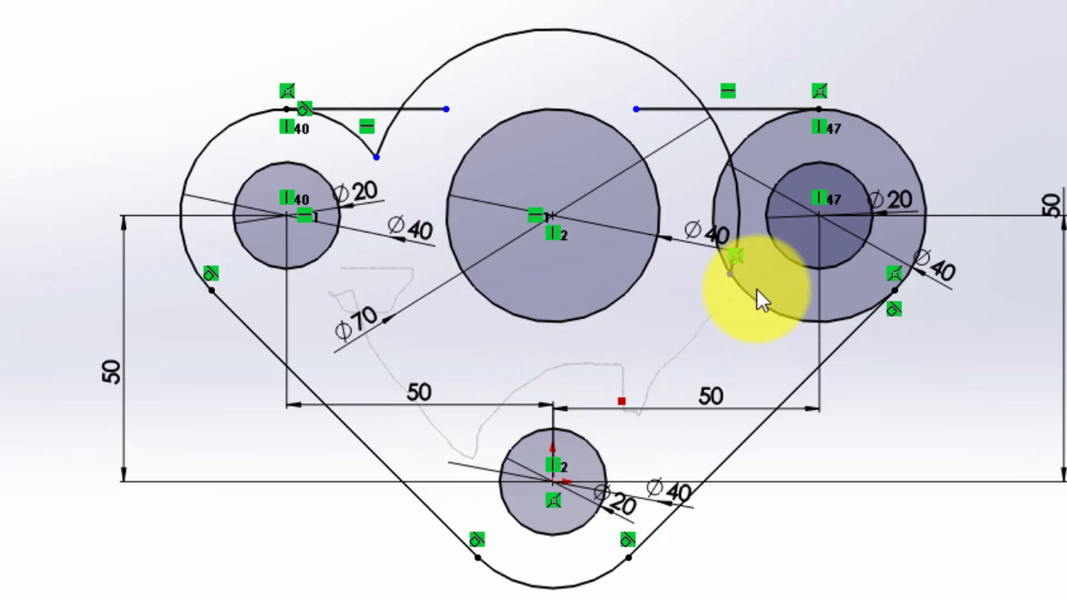
{"action": "mouse_move", "coordinate": [757, 292]}
{"action": "left_mouse_down"}
{"action": "mouse_move", "coordinate": [703, 171]}
{"action": "mouse_move", "coordinate": [720, 140]}
{"action": "mouse_move", "coordinate": [765, 131]}
{"action": "mouse_move", "coordinate": [719, 134]}
{"action": "mouse_move", "coordinate": [691, 117]}
{"action": "left_mouse_up"}
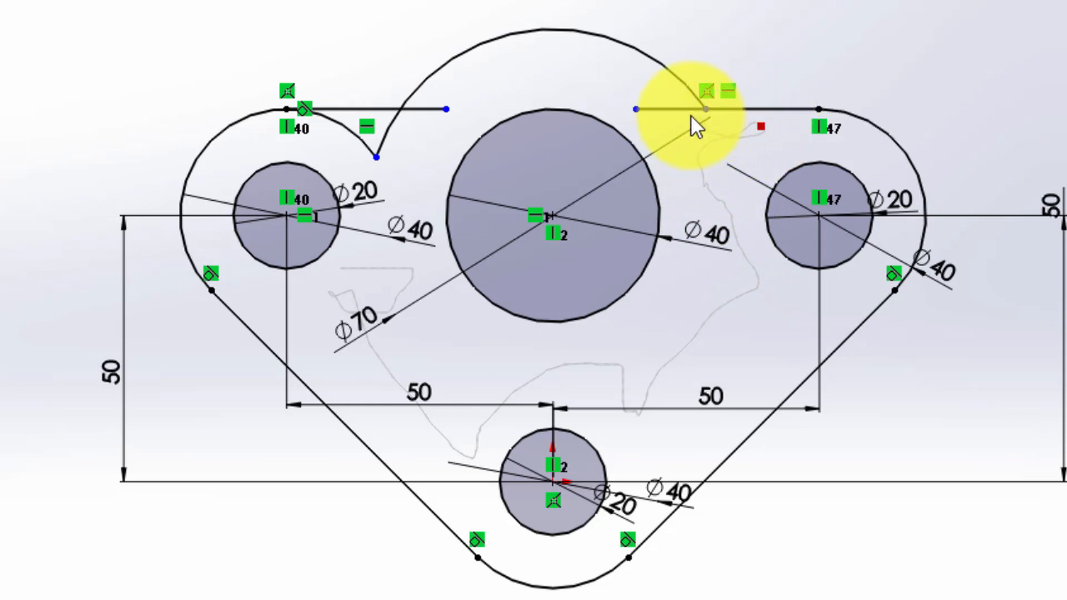
{"action": "left_click_drag", "start_coordinate": [554, 83], "coordinate": [465, 91]}
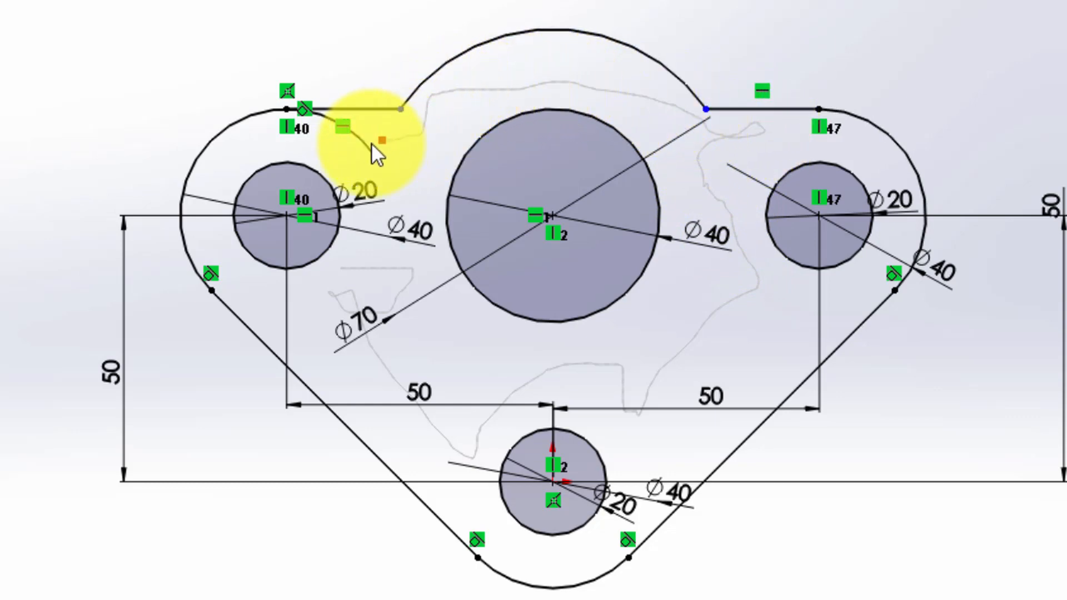
{"action": "left_click_drag", "start_coordinate": [371, 142], "coordinate": [358, 149]}
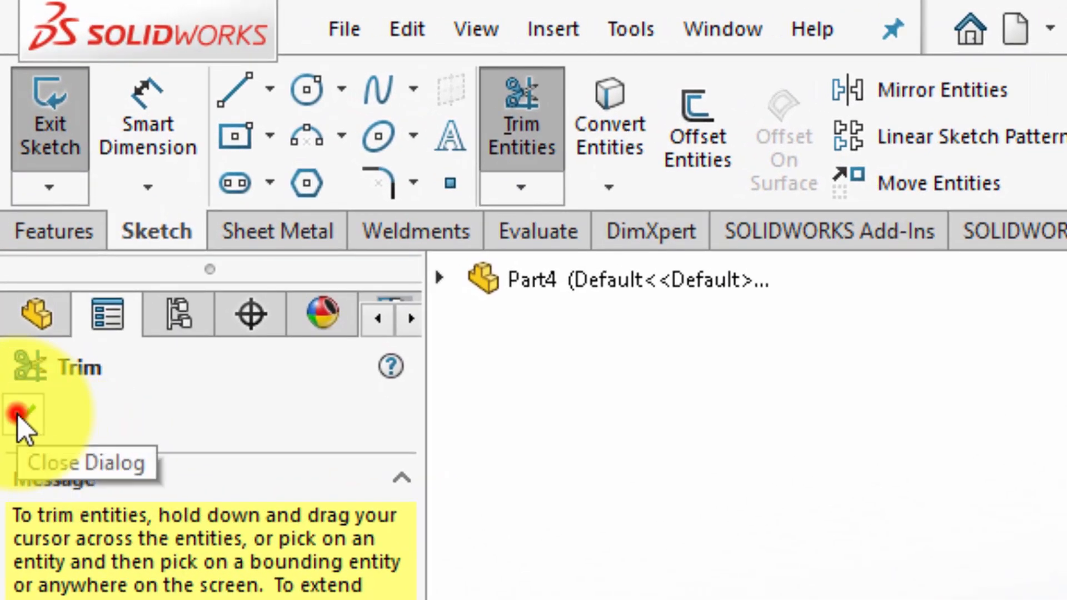
{"action": "left_click", "coordinate": [18, 416]}
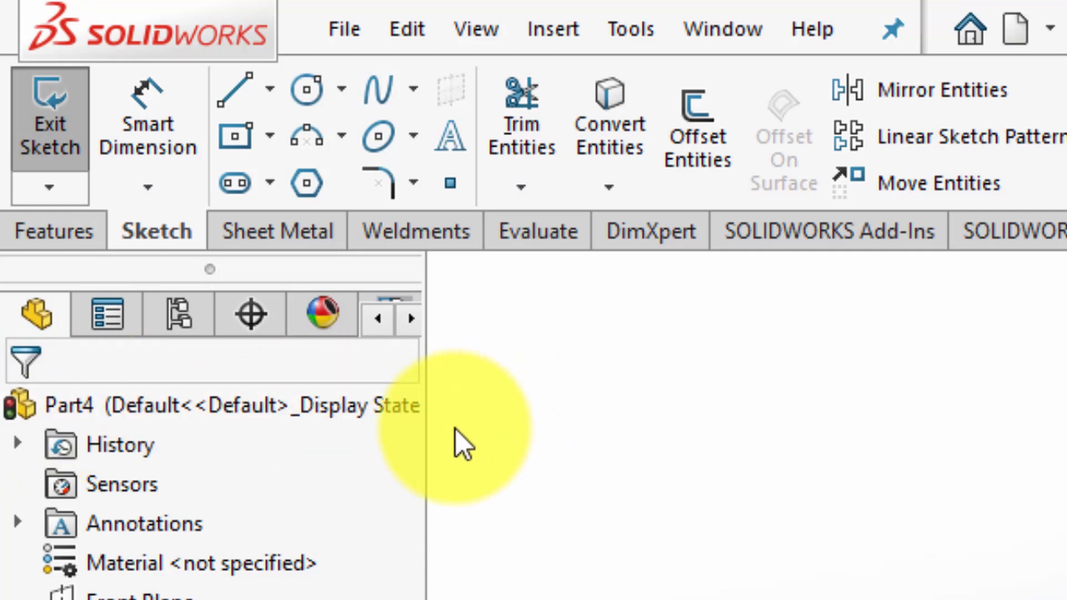
Extrude the trimmed profile as a boss with a blind depth of 12 cm.
{"action": "left_click", "coordinate": [49, 230]}
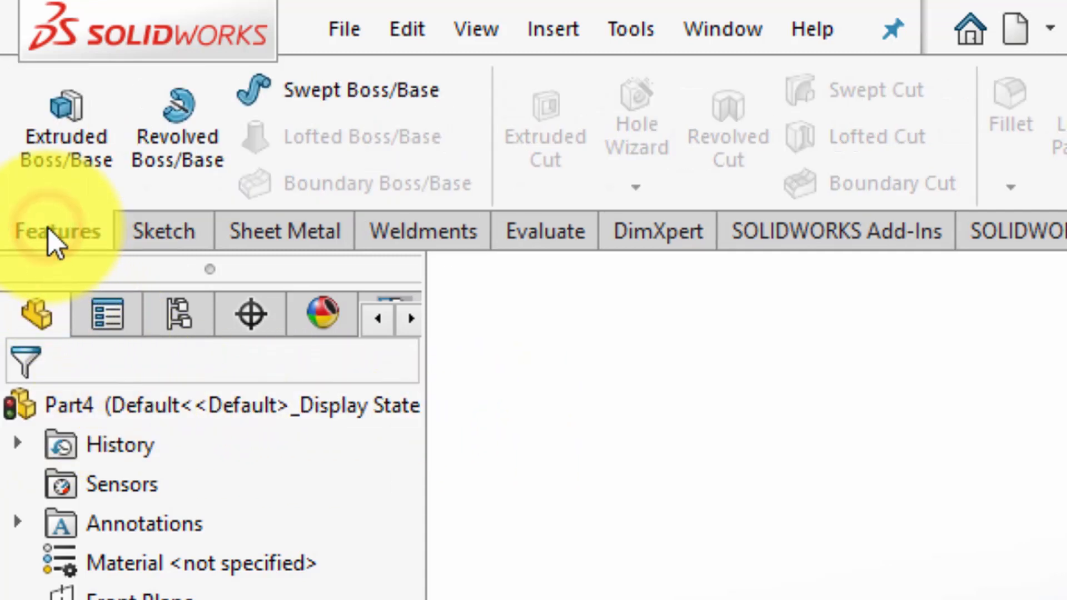
{"action": "left_click", "coordinate": [68, 144]}
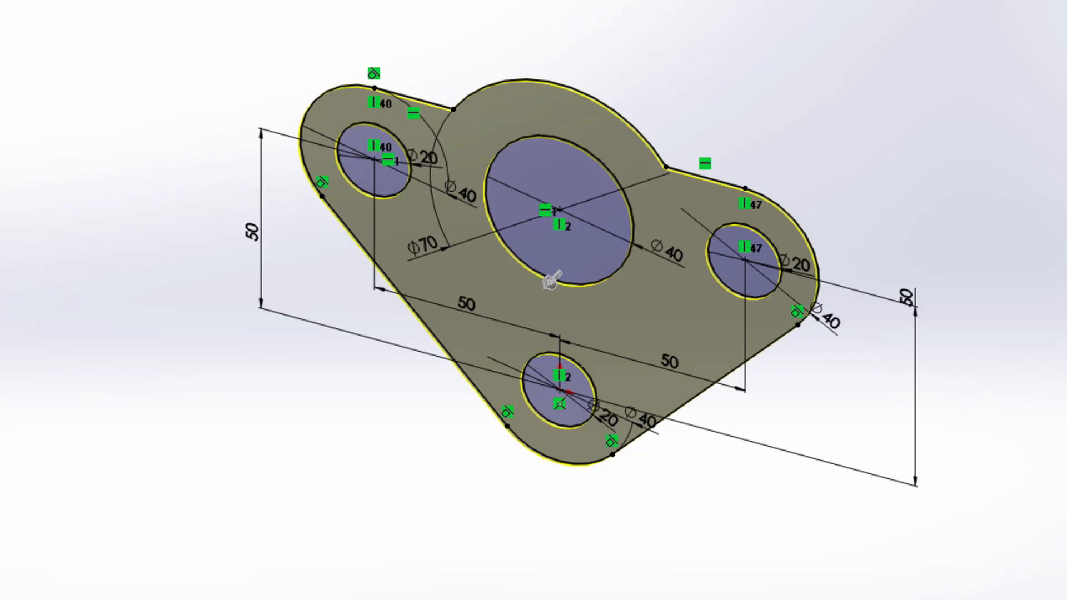
{"action": "type", "text": "12"}
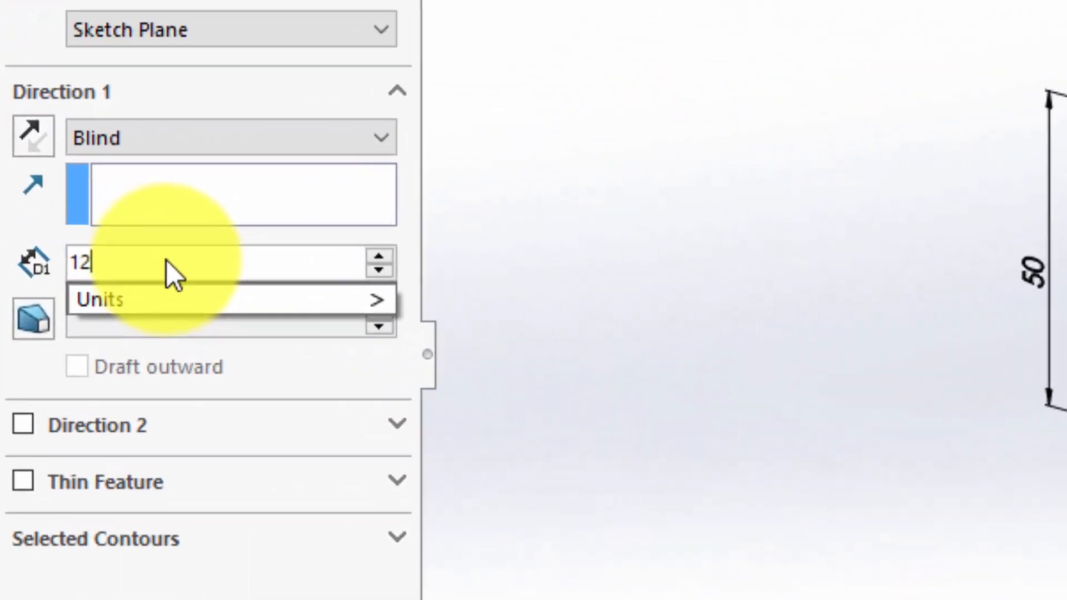
{"action": "key", "text": "Return"}
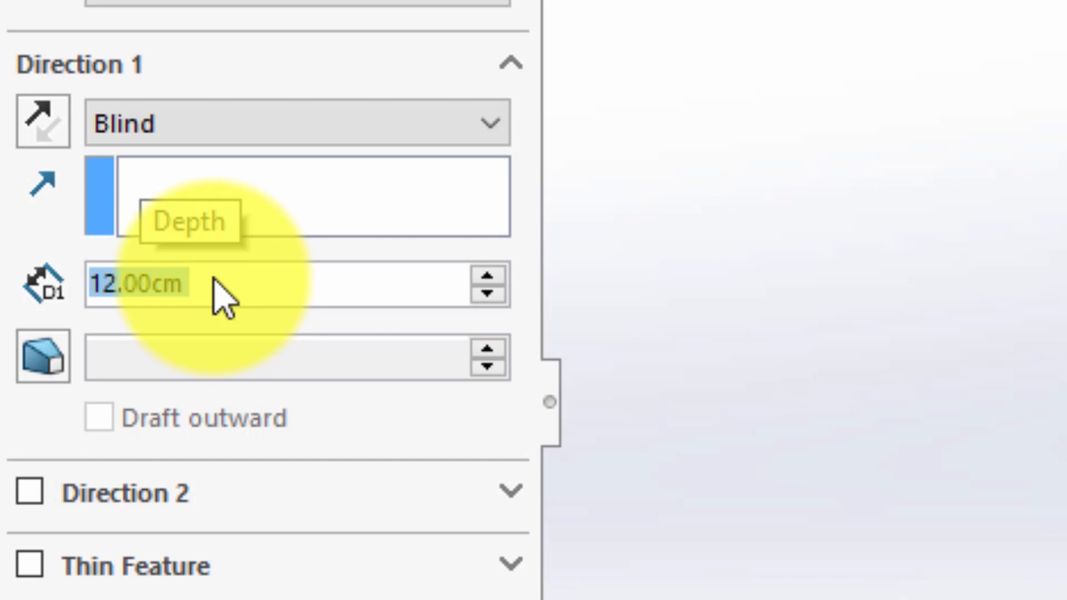
{"action": "left_click", "coordinate": [30, 211]}
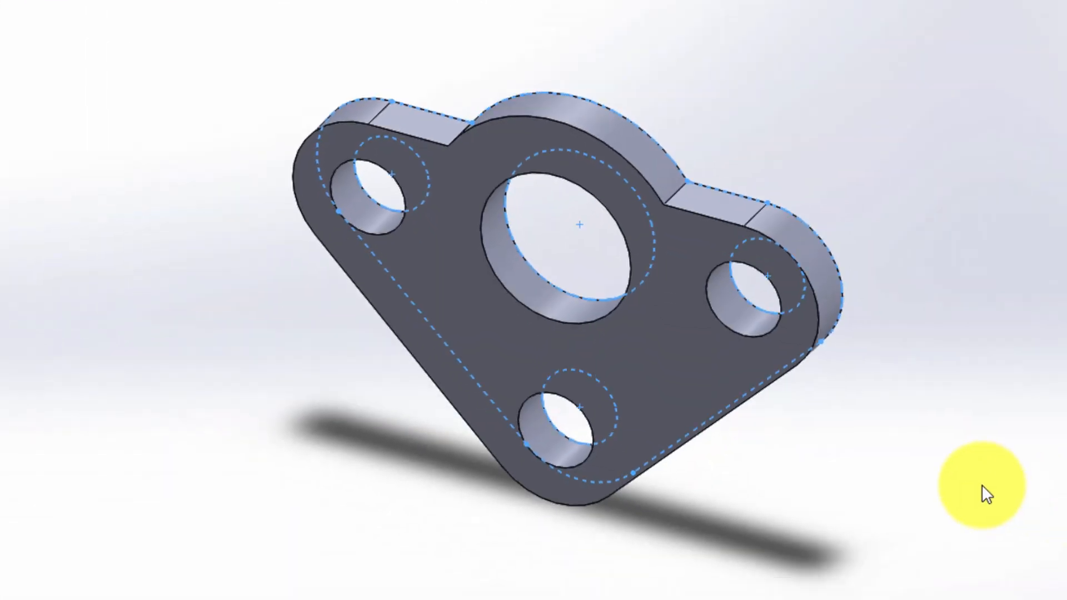
{"action": "left_click", "coordinate": [409, 431]}
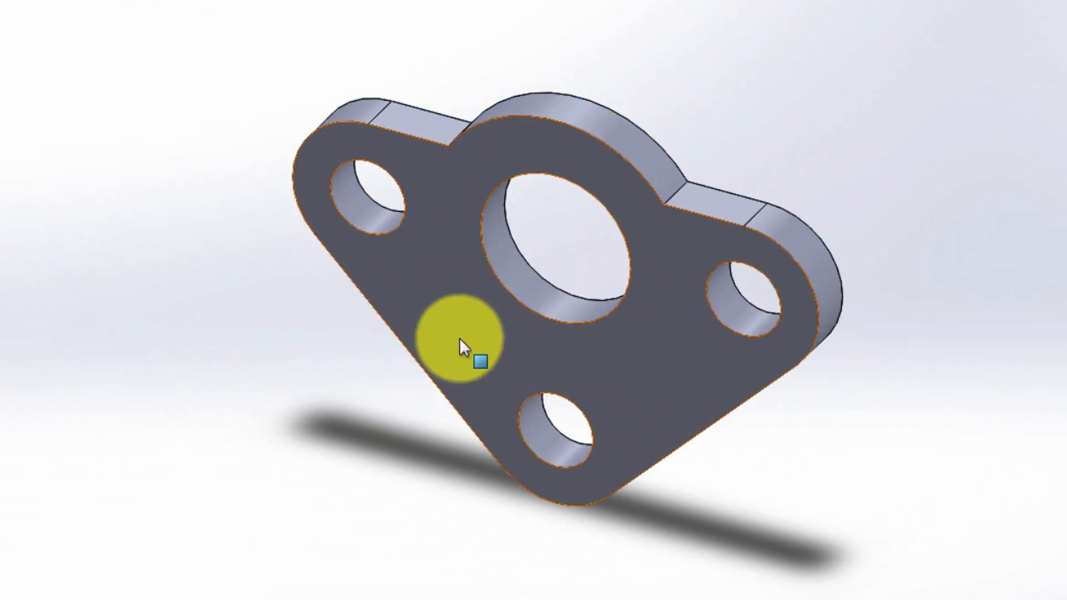
Start a sketch on the plate's front face and convert the edge of the large central hole into a sketch circle.
{"action": "left_click", "coordinate": [463, 322]}
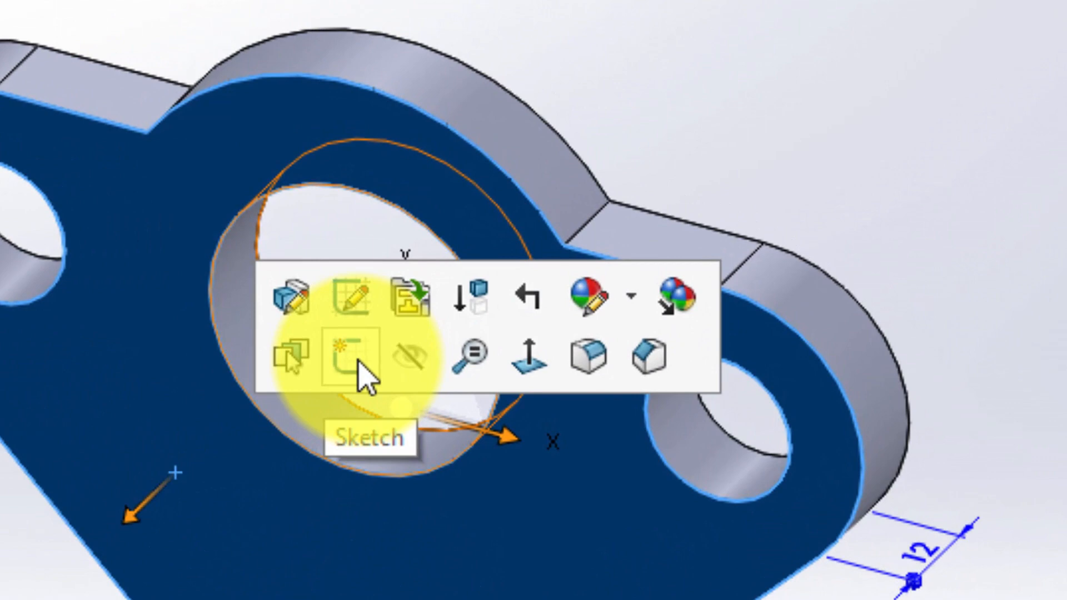
{"action": "left_click", "coordinate": [357, 360]}
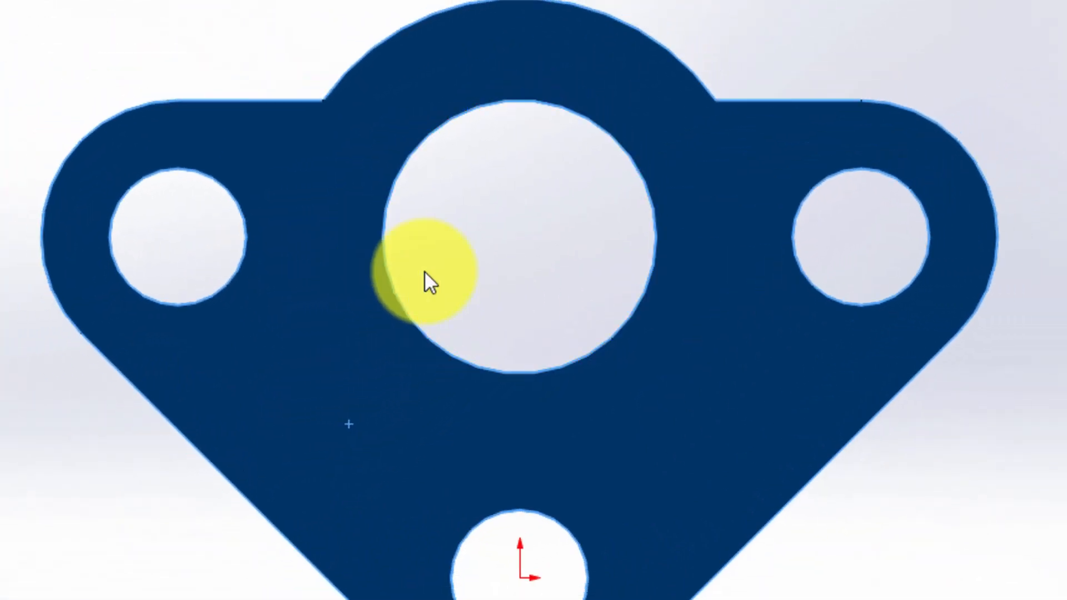
{"action": "left_click", "coordinate": [383, 251]}
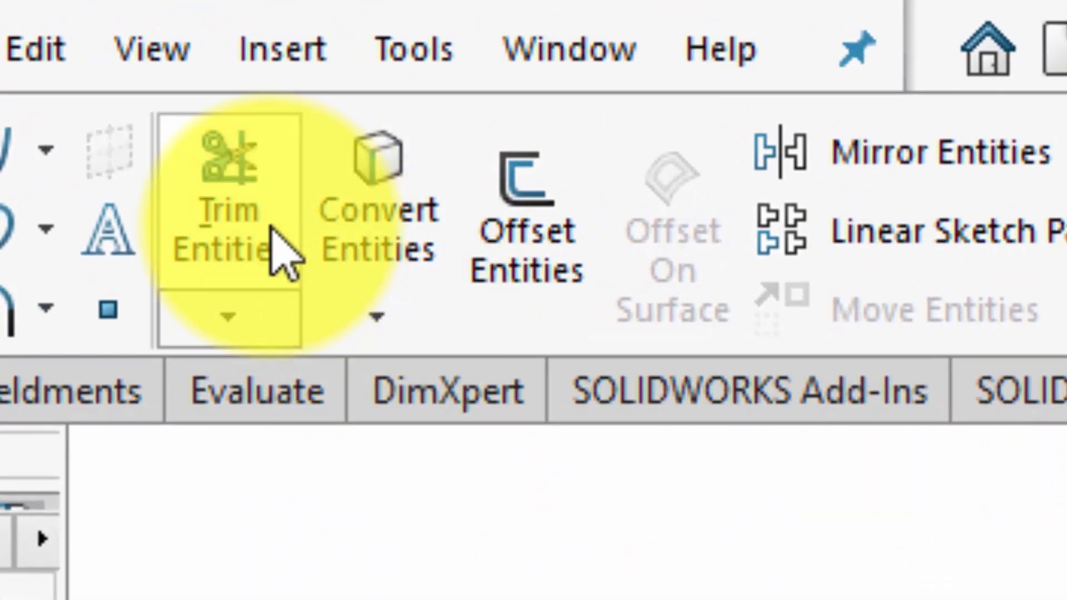
{"action": "left_click", "coordinate": [396, 231]}
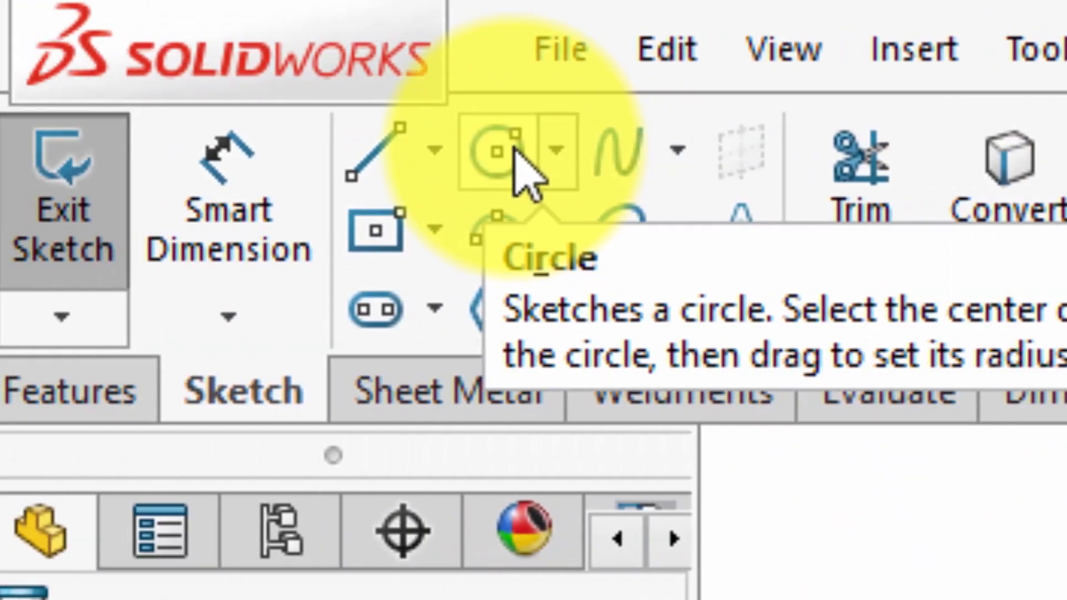
Draw a 70 cm diameter circle concentric with the large central hole on the plate's front face.
{"action": "left_click", "coordinate": [535, 153]}
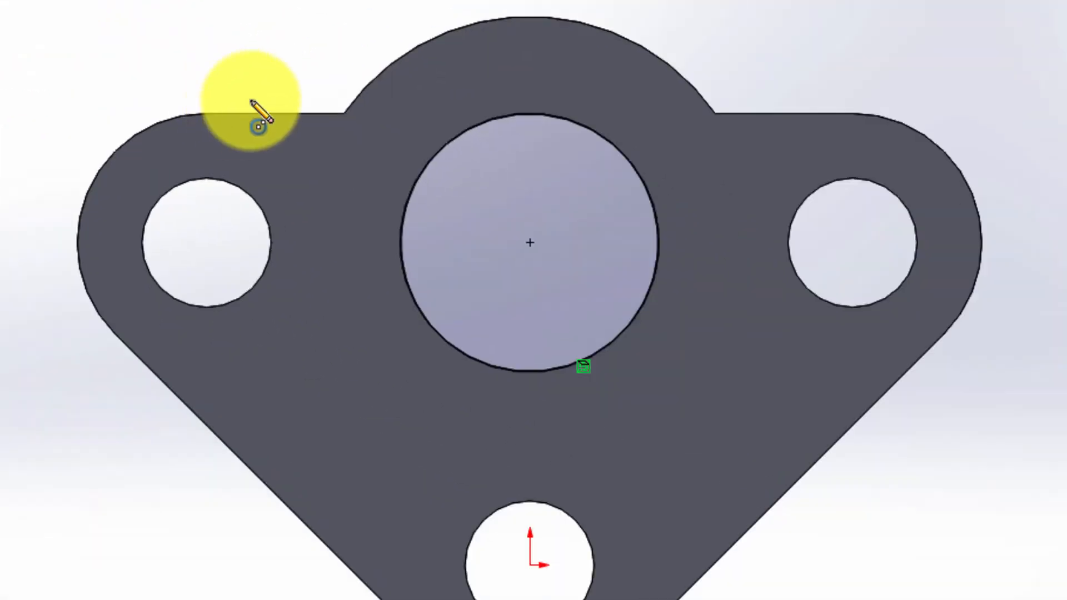
{"action": "left_click", "coordinate": [530, 243]}
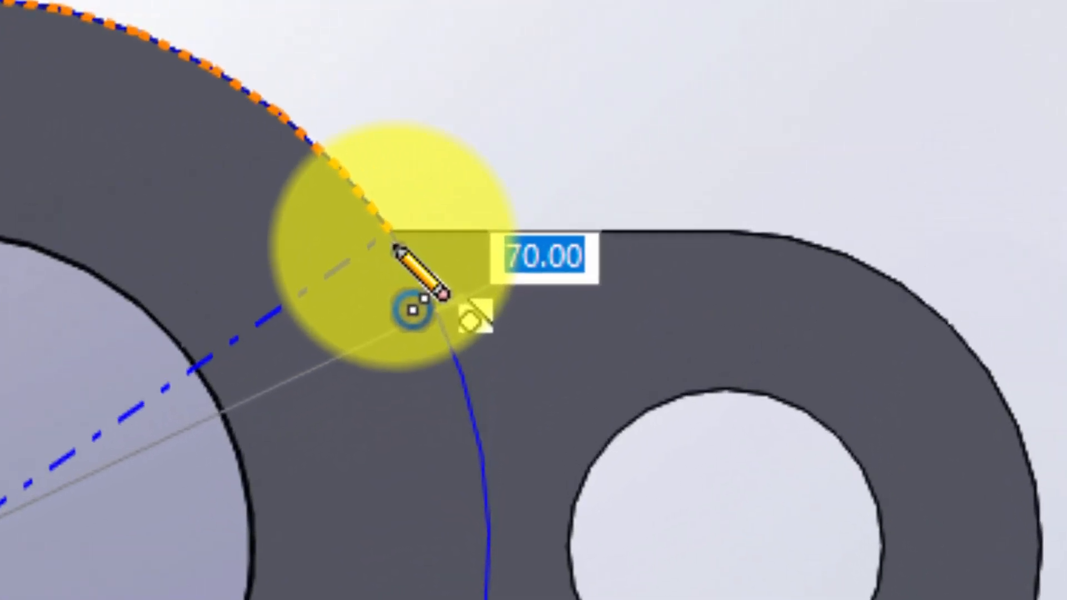
{"action": "type", "text": "70"}
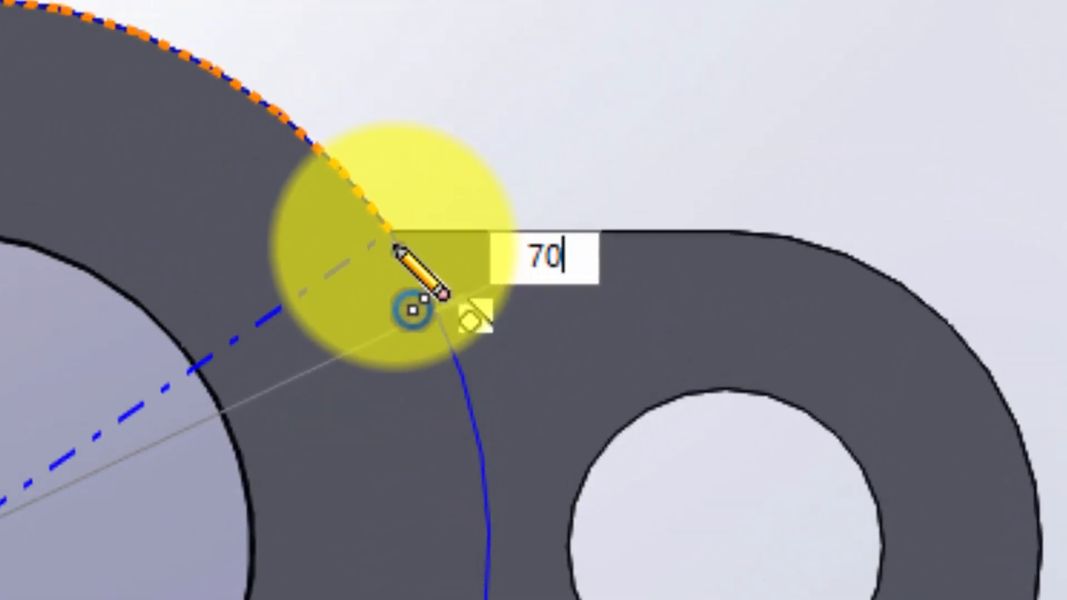
{"action": "key", "text": "Return"}
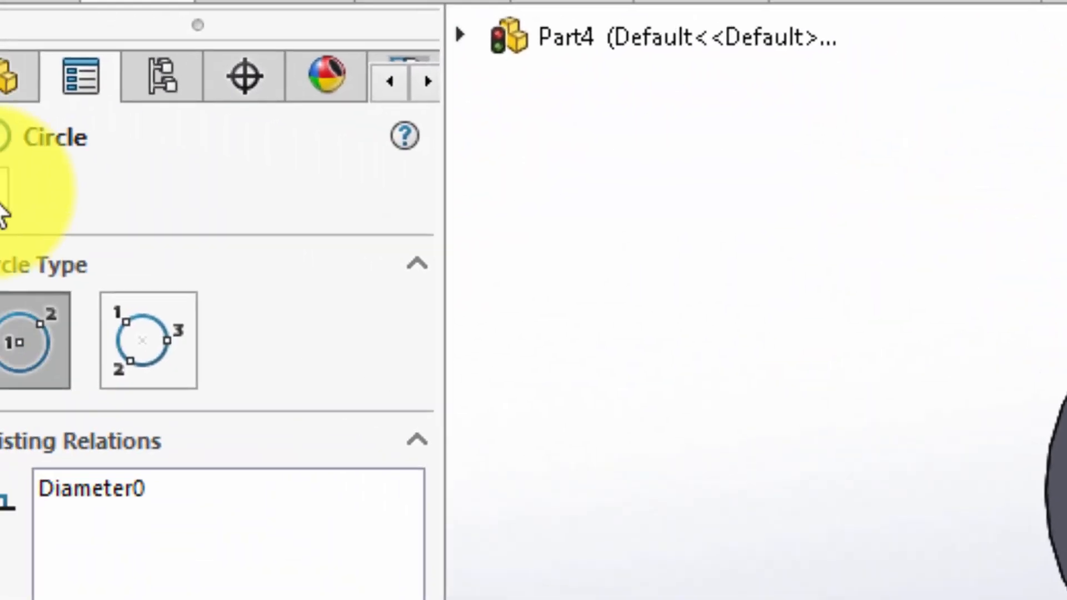
{"action": "left_click", "coordinate": [32, 209]}
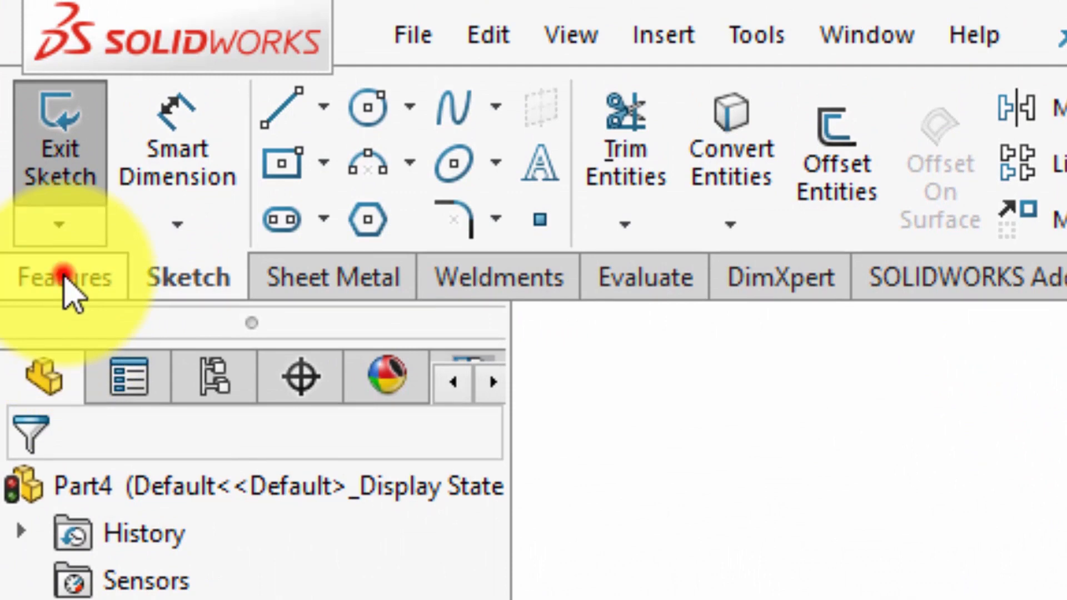
Extrude the ring between the two circles as a boss with a blind depth of 38 cm, merged with the plate.
{"action": "left_click", "coordinate": [67, 278]}
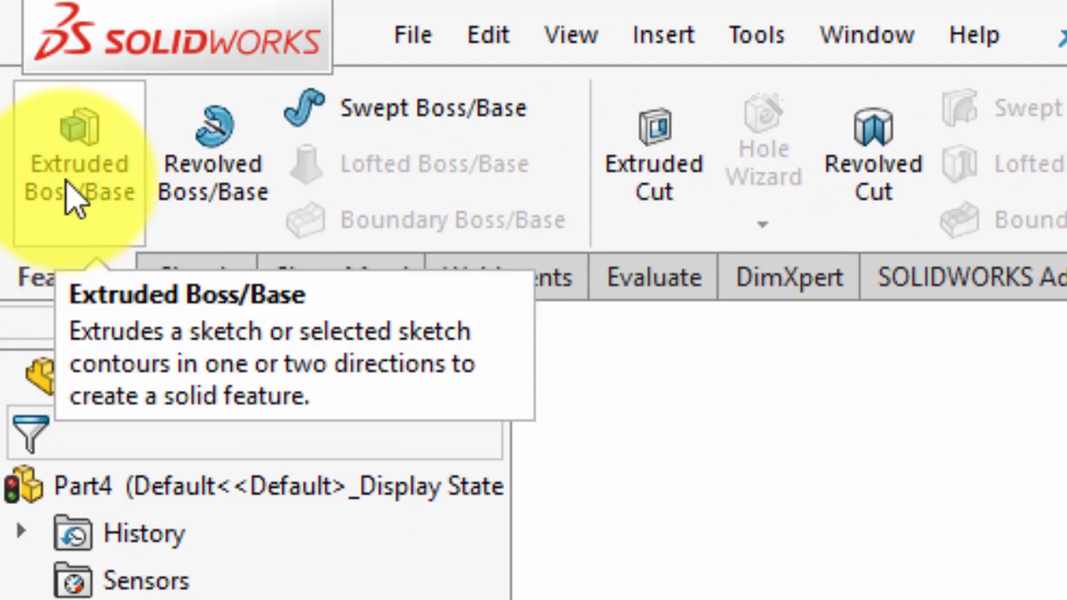
{"action": "left_click", "coordinate": [78, 186]}
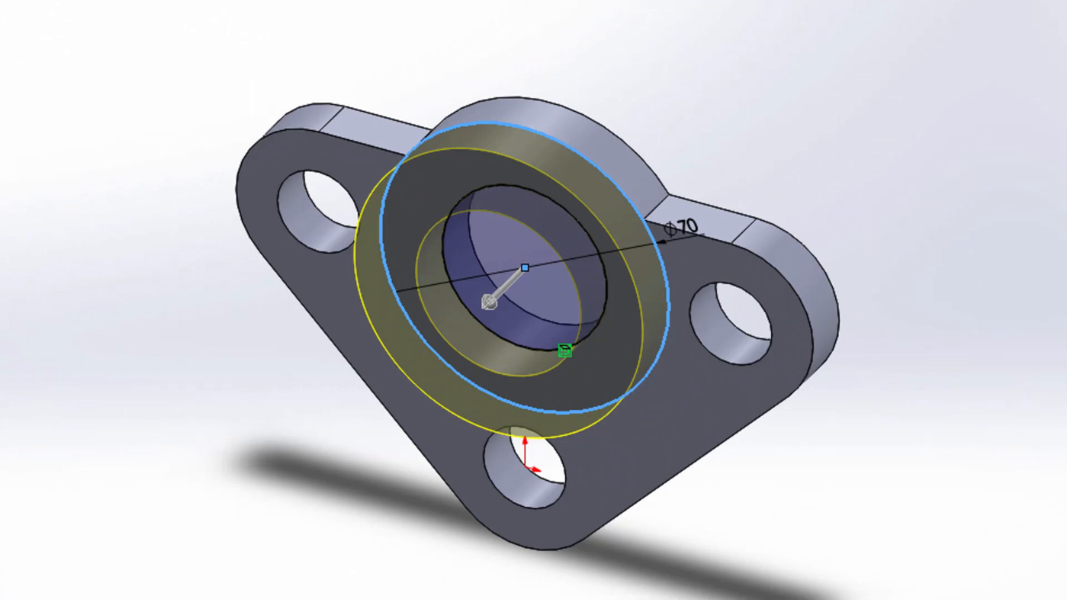
{"action": "type", "text": "38"}
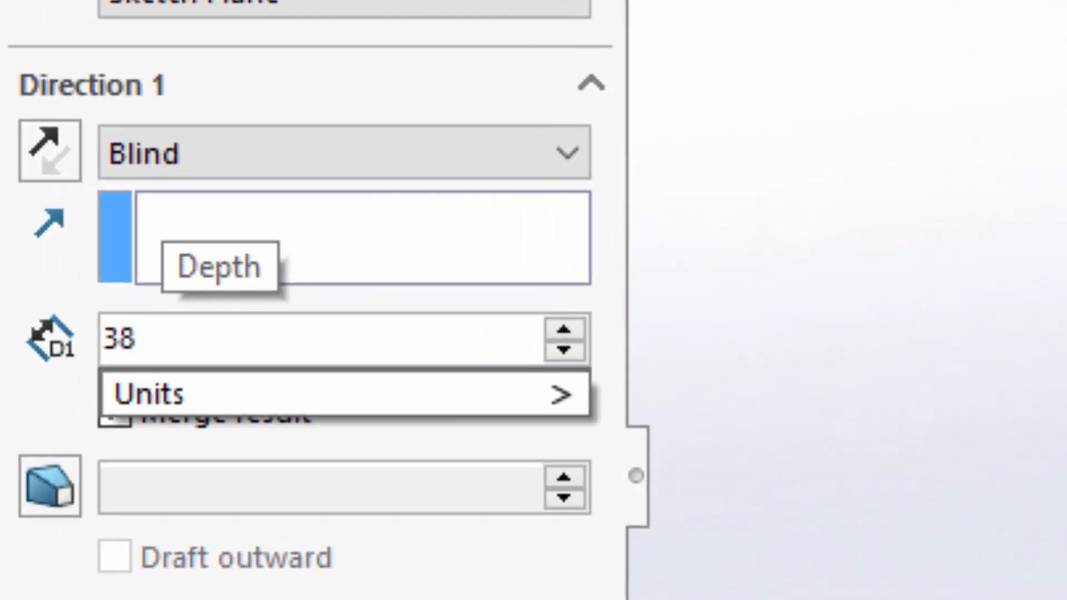
{"action": "key", "text": "Return"}
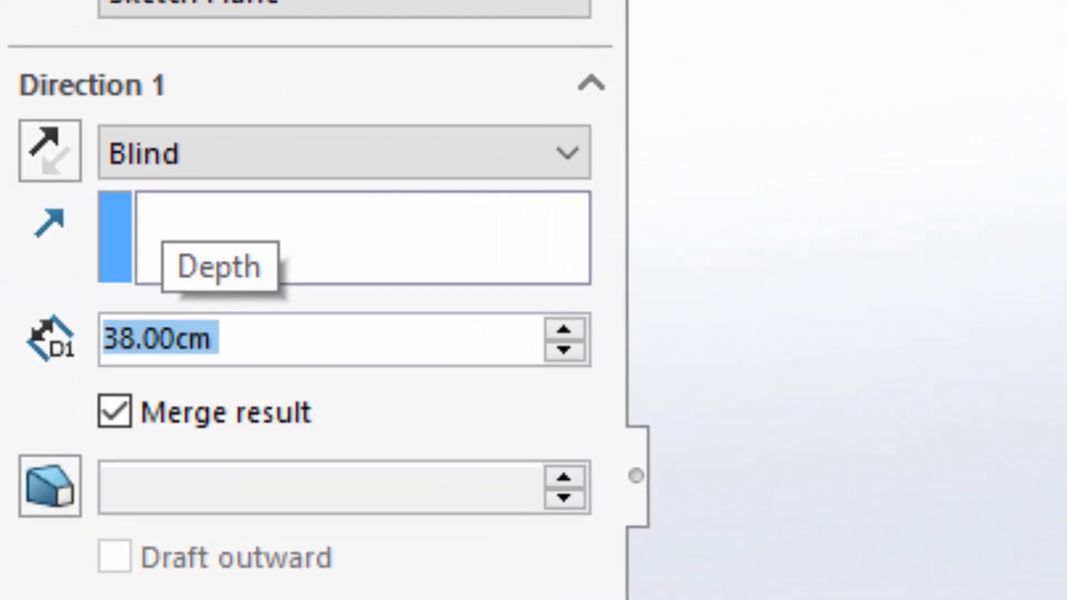
{"action": "key", "text": "Return"}
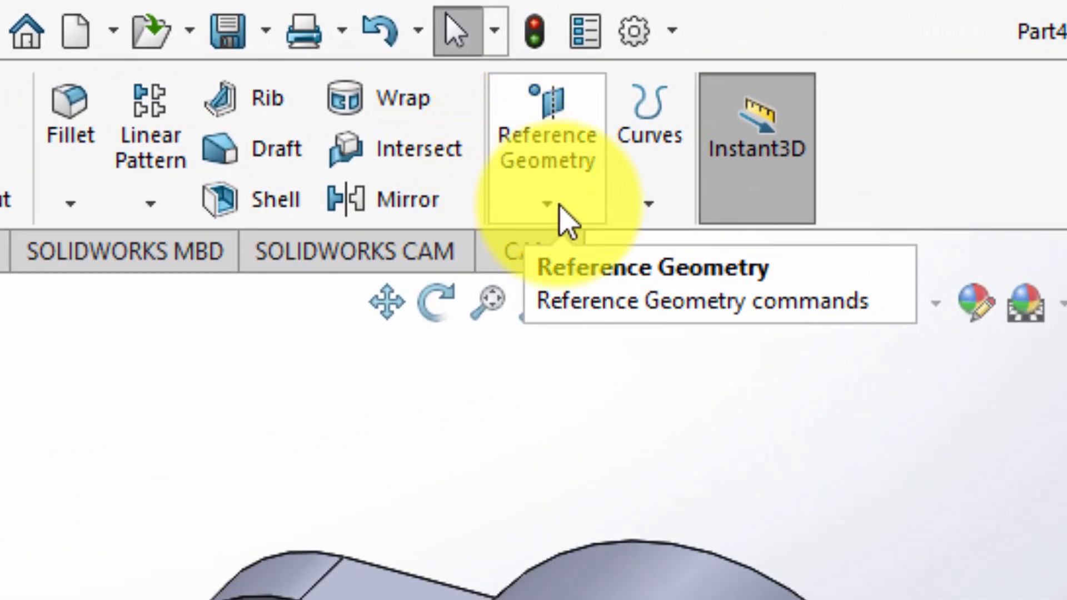
Start a reference plane with the Right Plane as its first reference.
{"action": "left_click", "coordinate": [560, 207]}
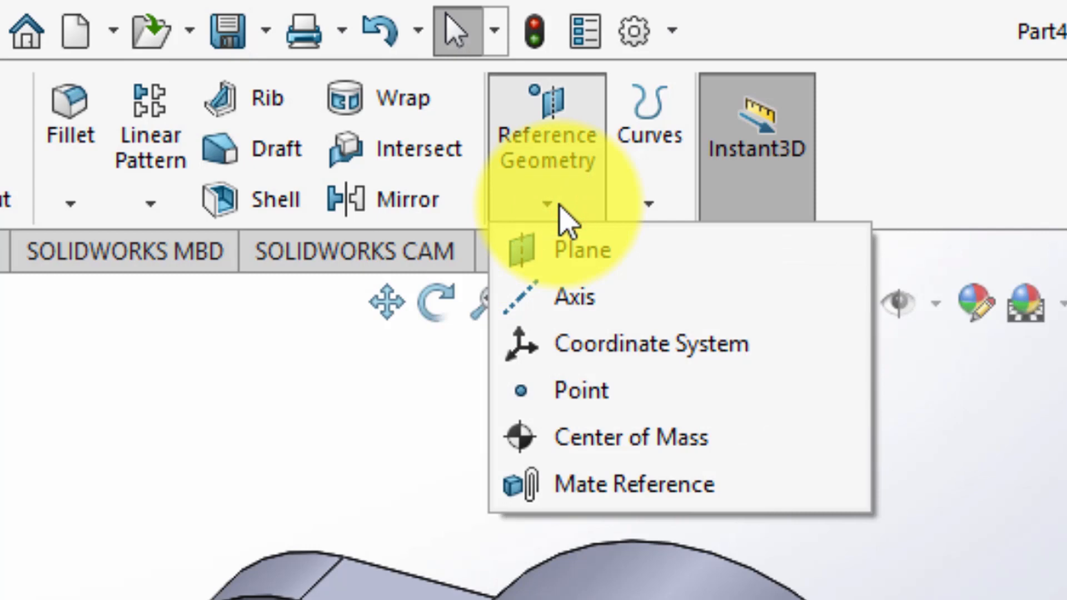
{"action": "left_click", "coordinate": [573, 249]}
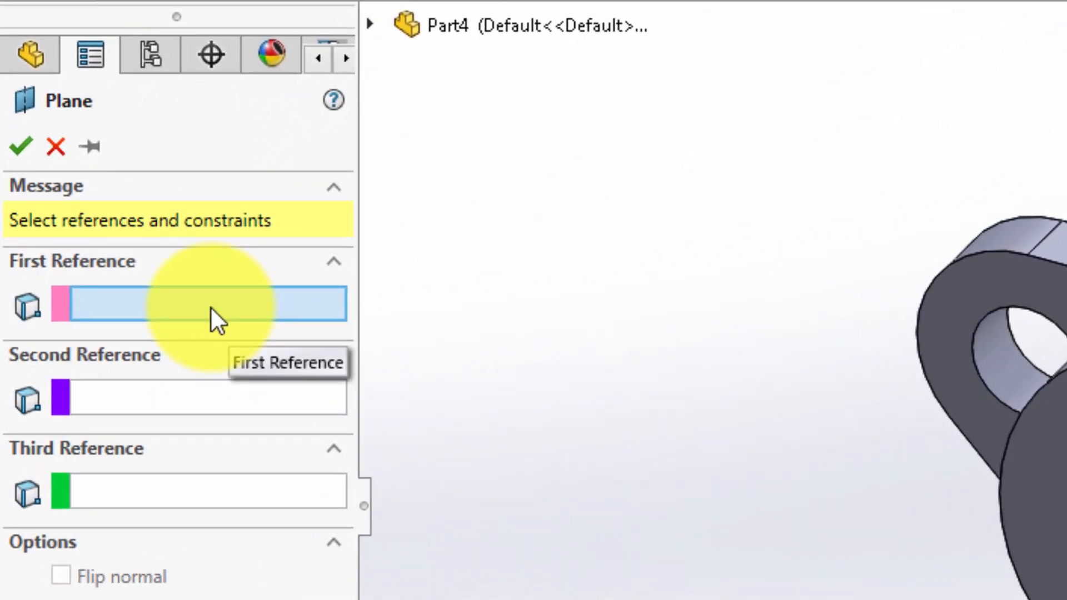
{"action": "left_click", "coordinate": [210, 305]}
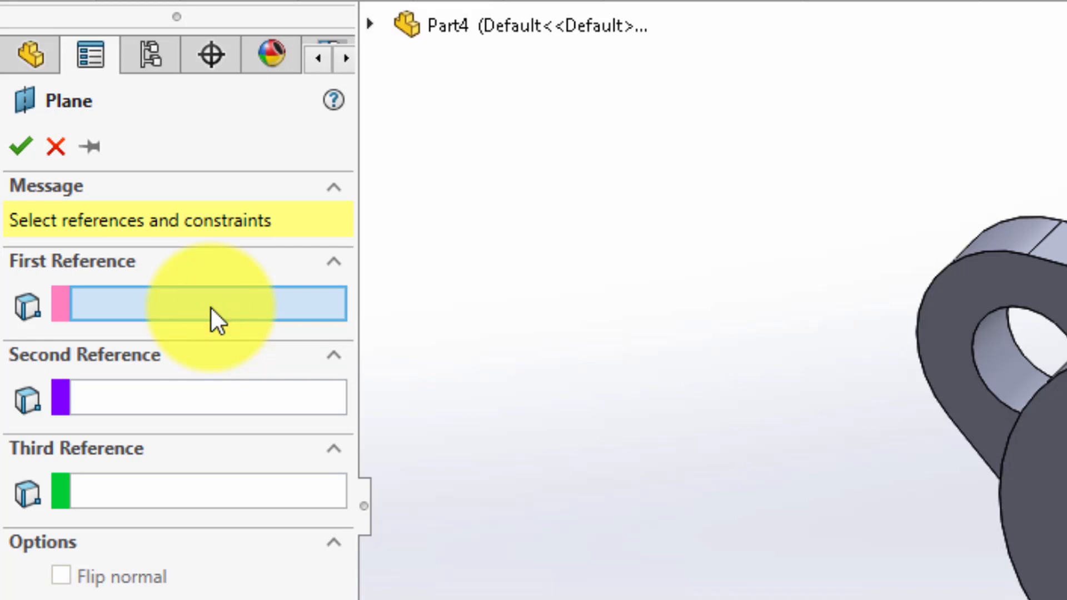
{"action": "left_click", "coordinate": [371, 22]}
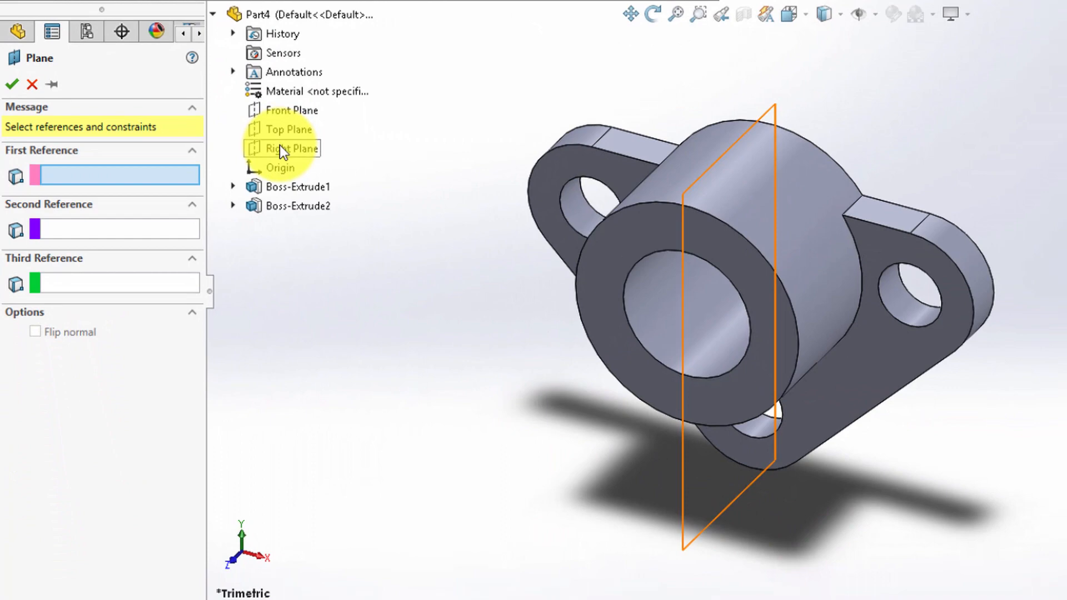
{"action": "left_click", "coordinate": [280, 146]}
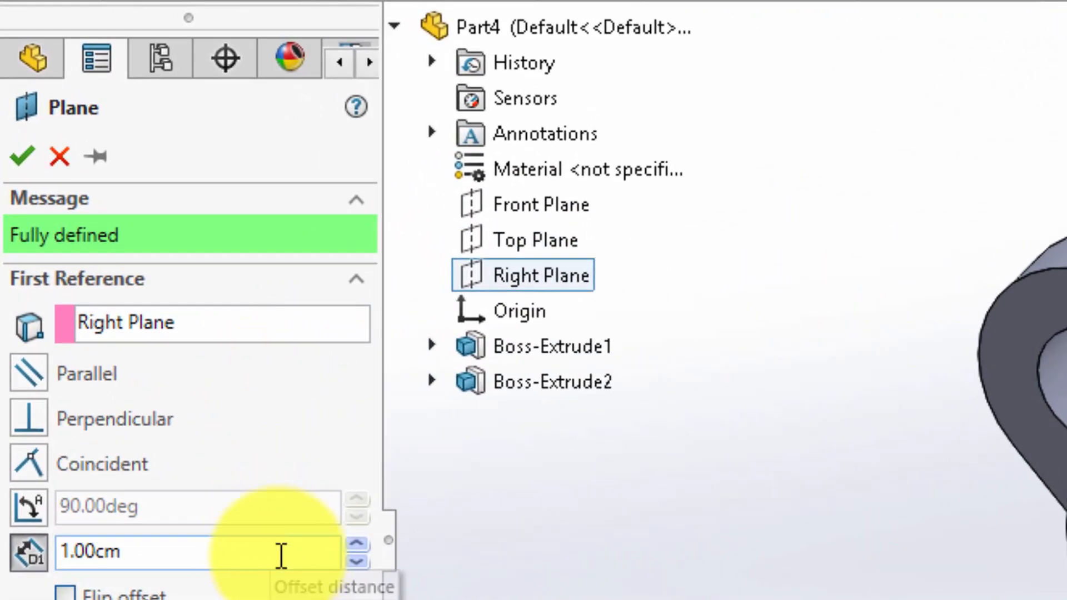
Set the reference plane's offset distance to 12.5 cm and create the plane.
{"action": "left_click", "coordinate": [353, 545]}
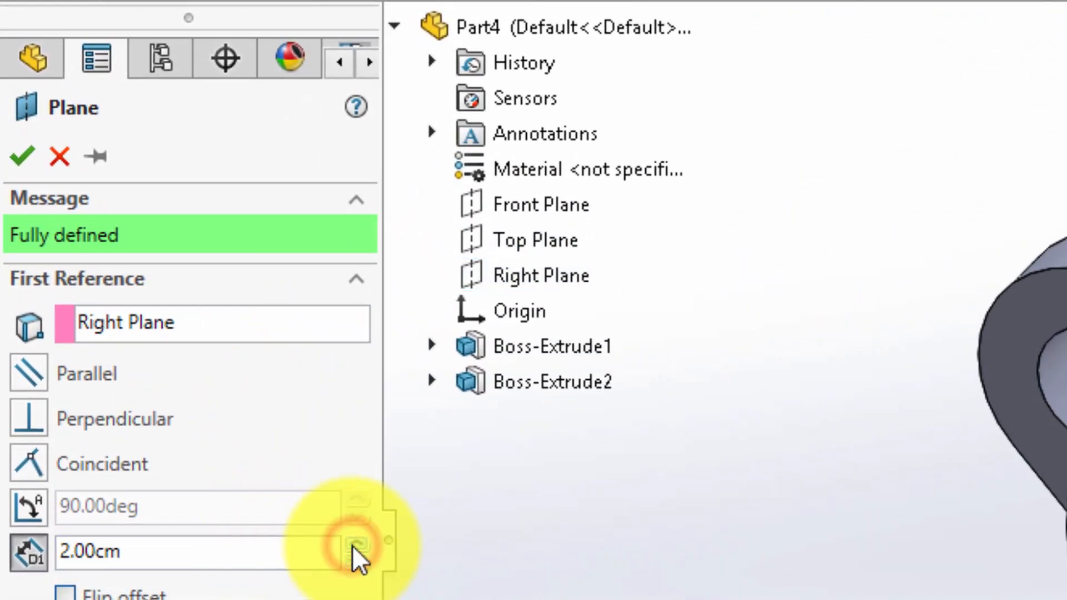
{"action": "left_click", "coordinate": [353, 544]}
{"action": "left_click", "coordinate": [353, 544]}
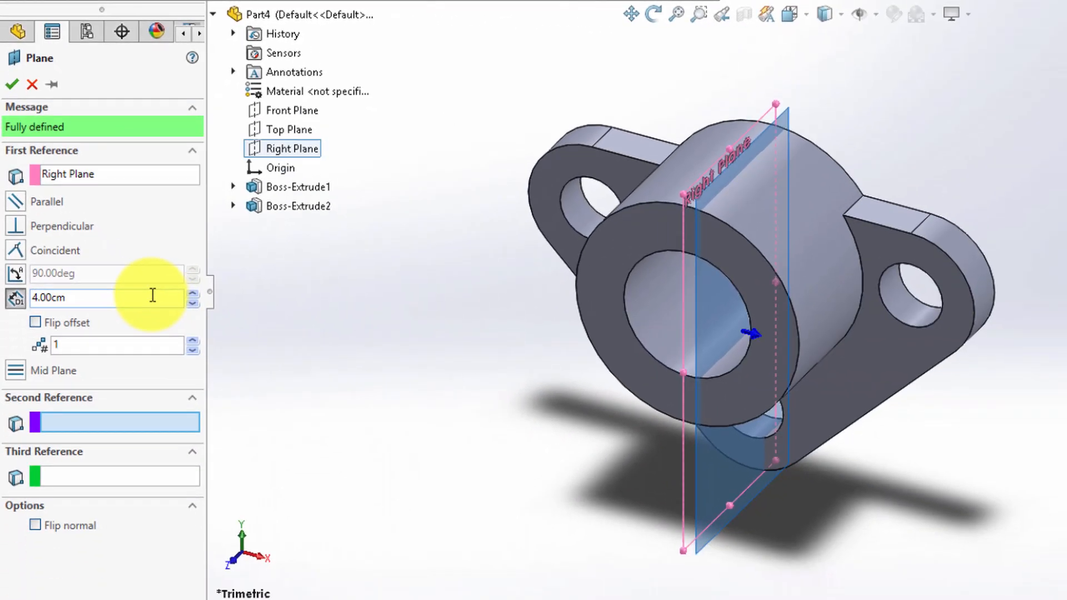
{"action": "double_click", "coordinate": [152, 294]}
{"action": "type", "text": "12."}
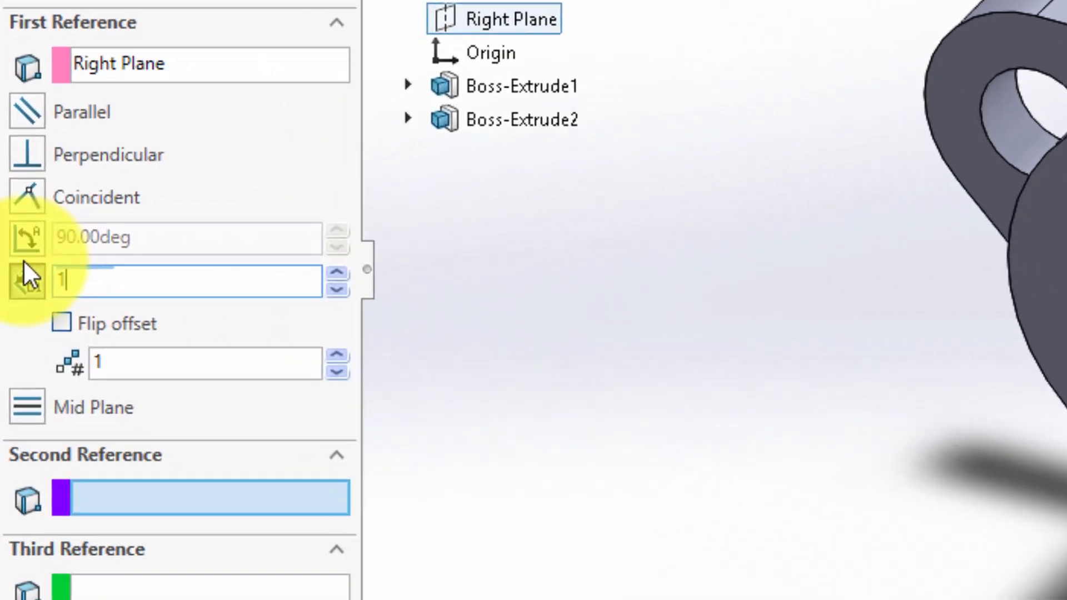
{"action": "type", "text": "5"}
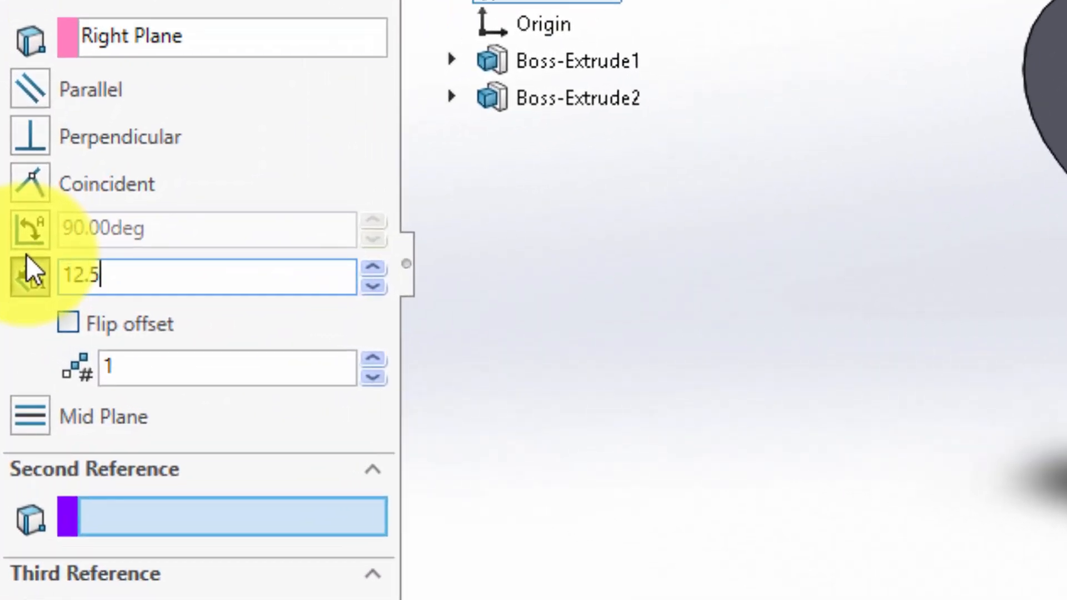
{"action": "key", "text": "Return"}
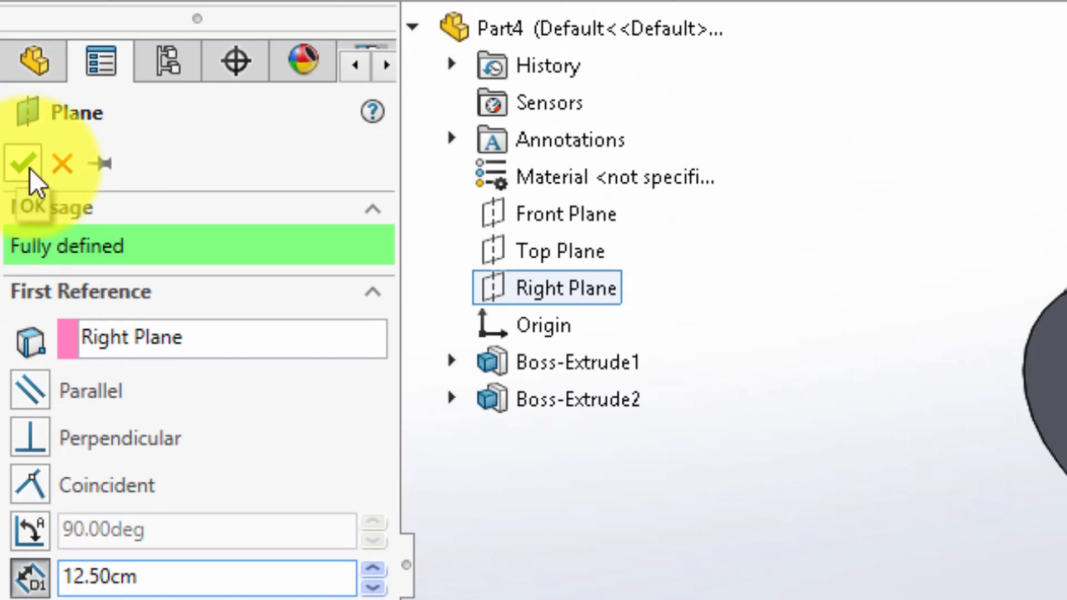
{"action": "left_click", "coordinate": [29, 168]}
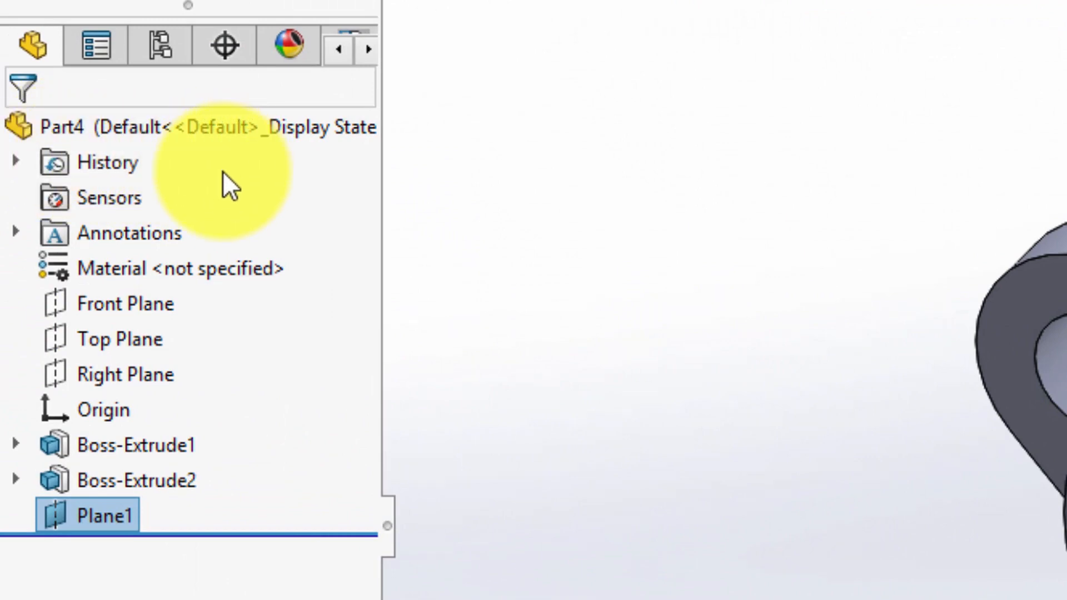
Start a sketch on the new offset plane and draw a 15 cm diameter circle above the cylindrical boss.
{"action": "left_click", "coordinate": [60, 519]}
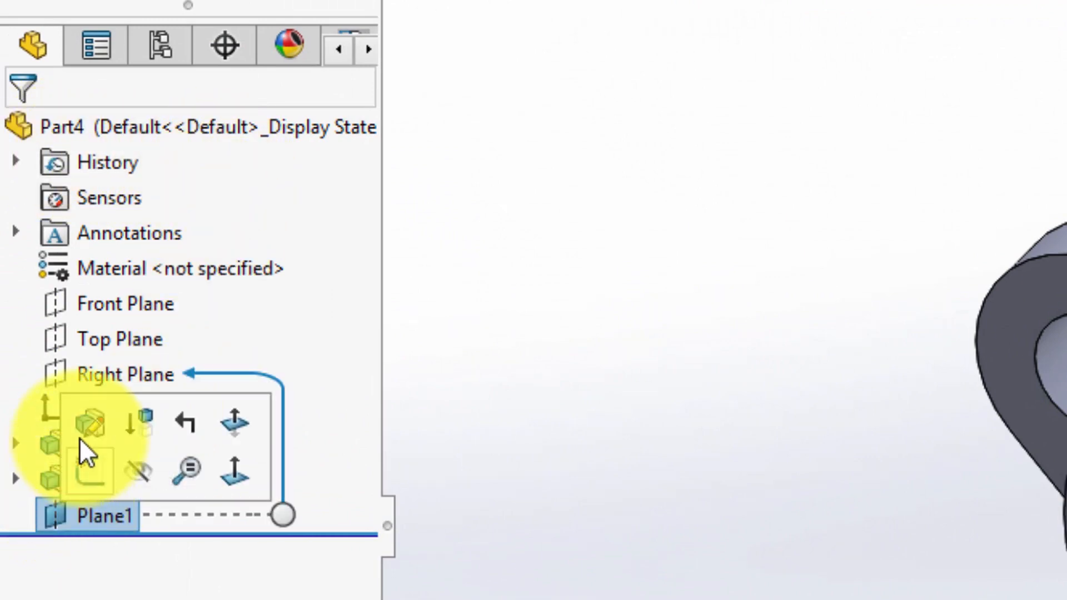
{"action": "left_click", "coordinate": [89, 472]}
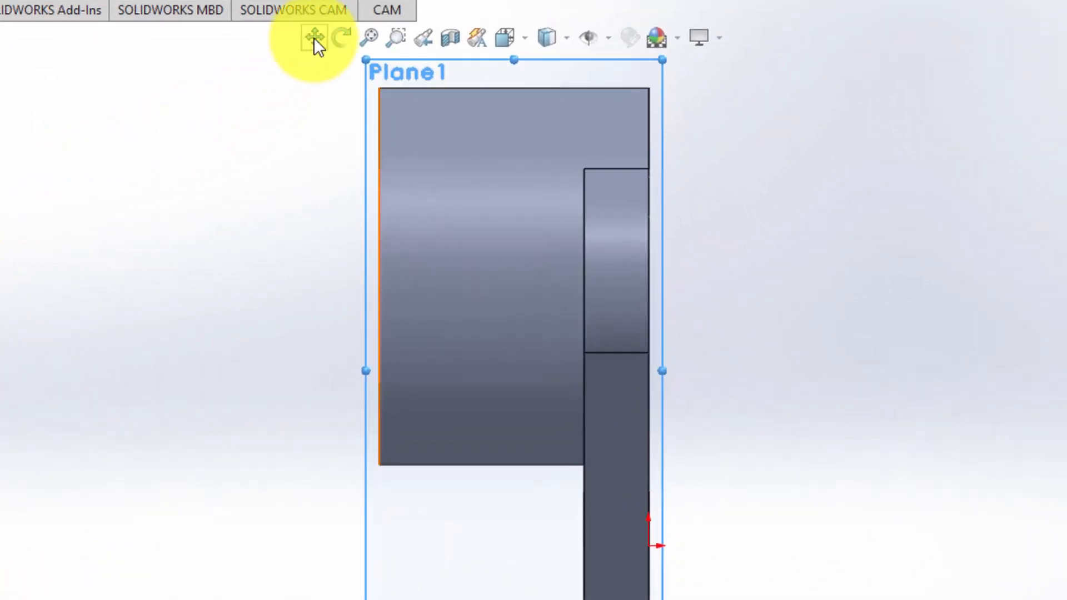
{"action": "left_click", "coordinate": [314, 37]}
{"action": "left_click_drag", "start_coordinate": [477, 124], "coordinate": [324, 412]}
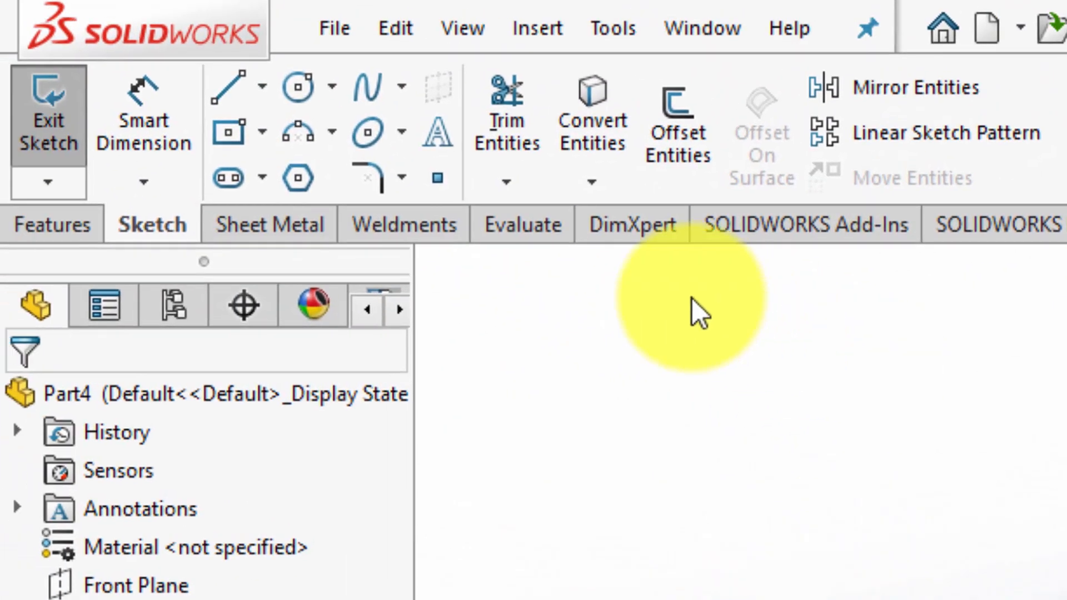
{"action": "left_click", "coordinate": [289, 85]}
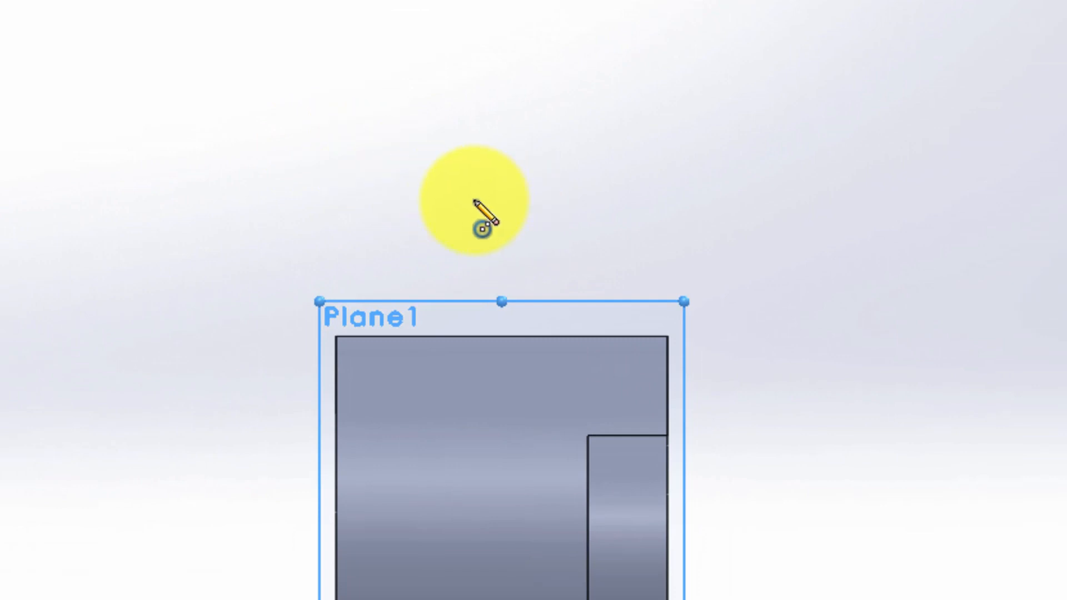
{"action": "left_click", "coordinate": [450, 181]}
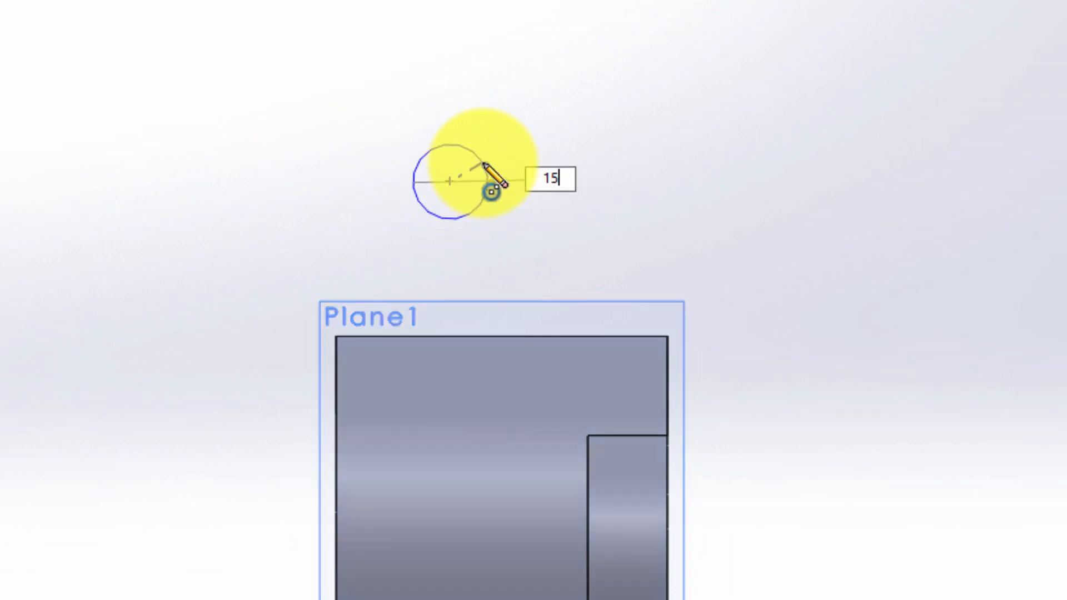
{"action": "type", "text": "15"}
{"action": "key", "text": "Return"}
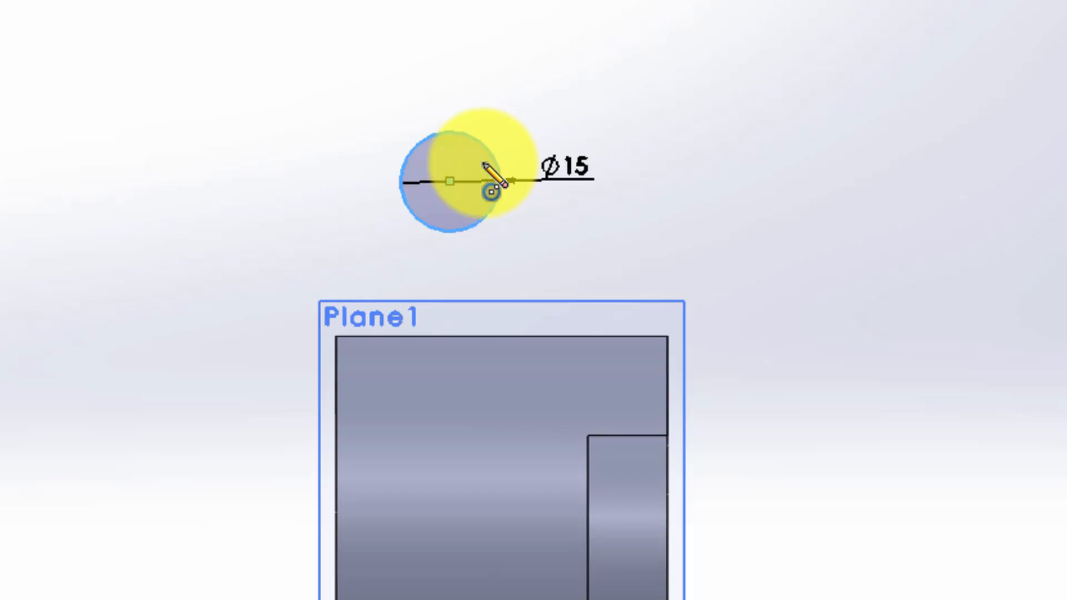
Draw a 30 cm diameter circle concentric with the 15 cm circle.
{"action": "left_click", "coordinate": [449, 182]}
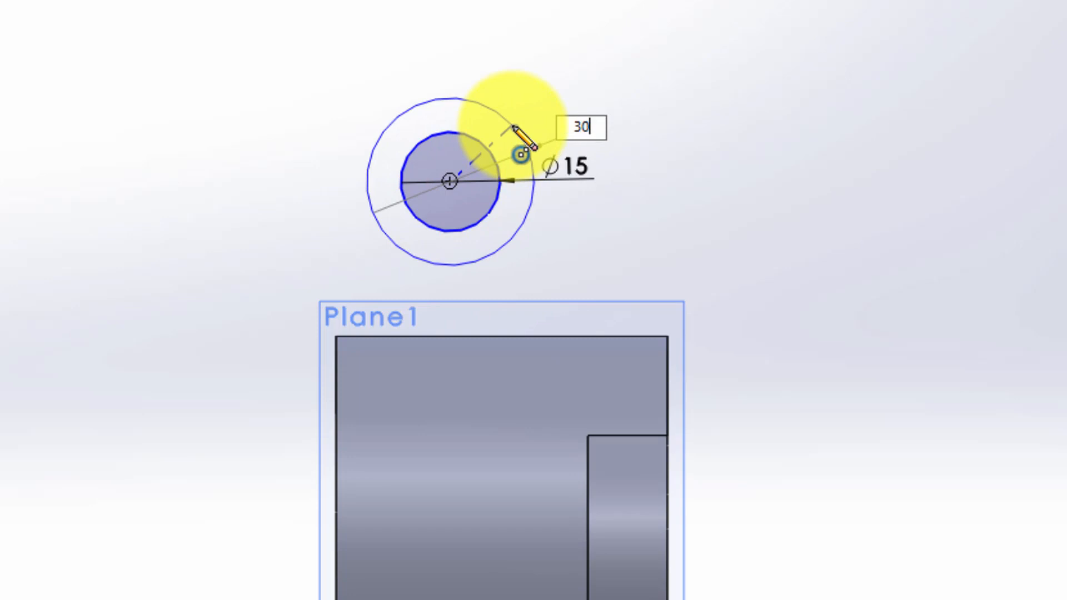
{"action": "type", "text": "30"}
{"action": "key", "text": "Return"}
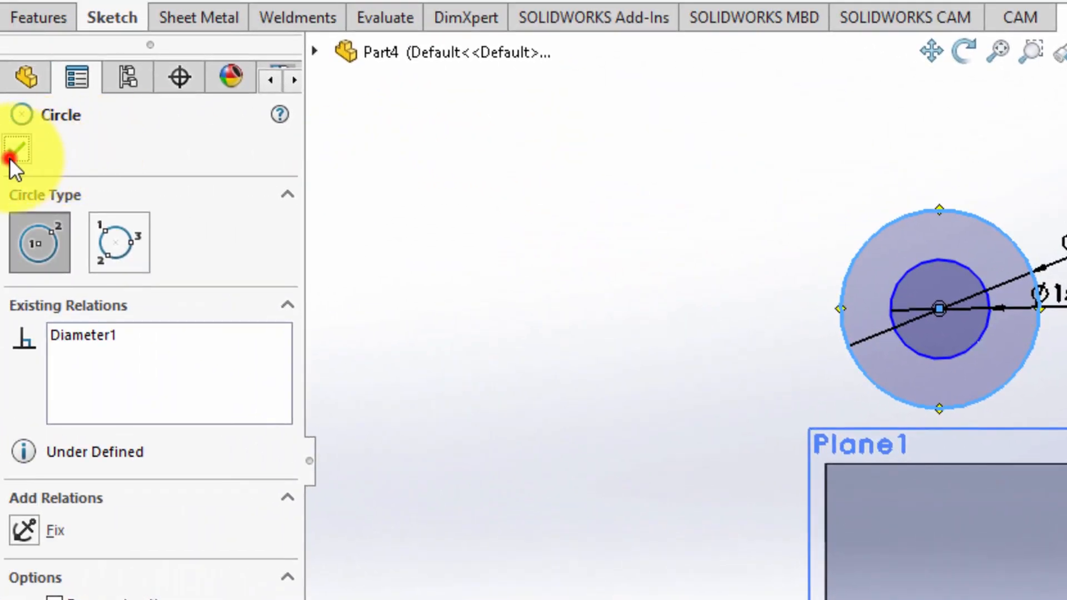
{"action": "left_click", "coordinate": [12, 159]}
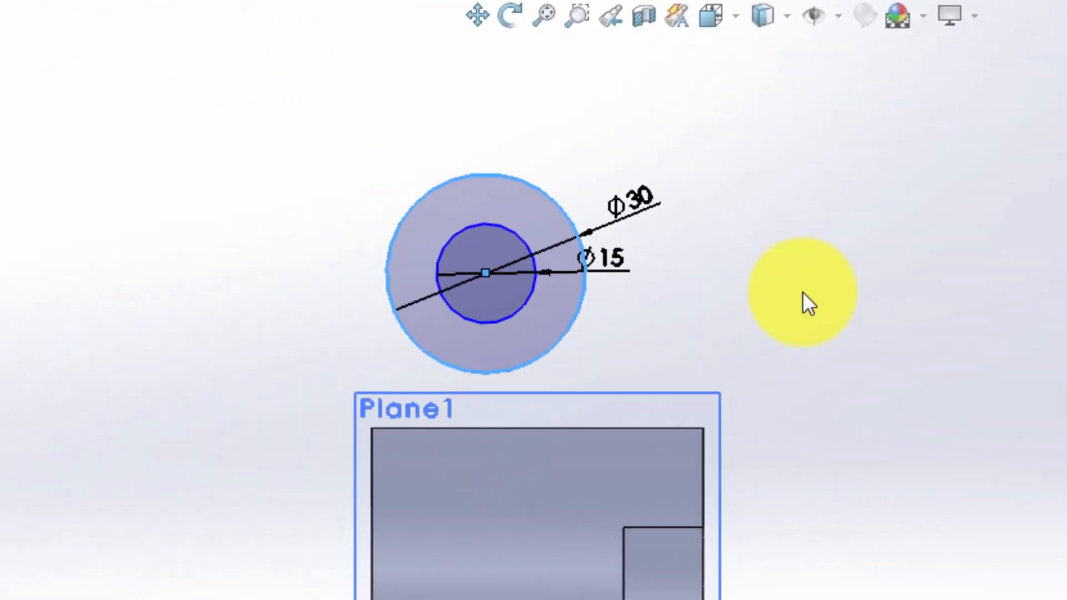
Turn on the display of temporary axes to reveal the cylindrical boss's axis.
{"action": "key", "text": "f"}
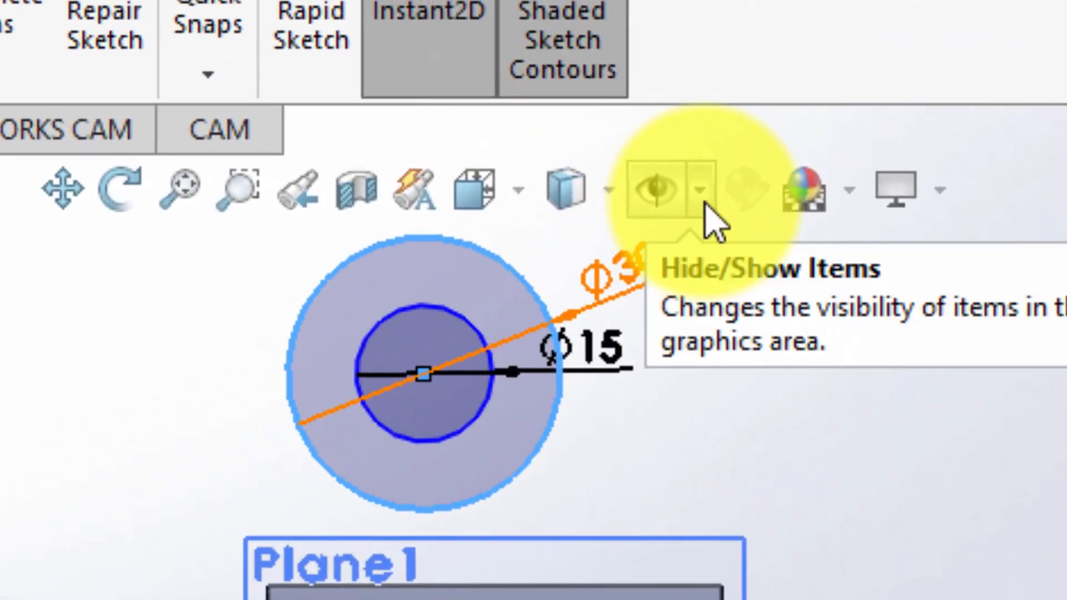
{"action": "left_click", "coordinate": [703, 198]}
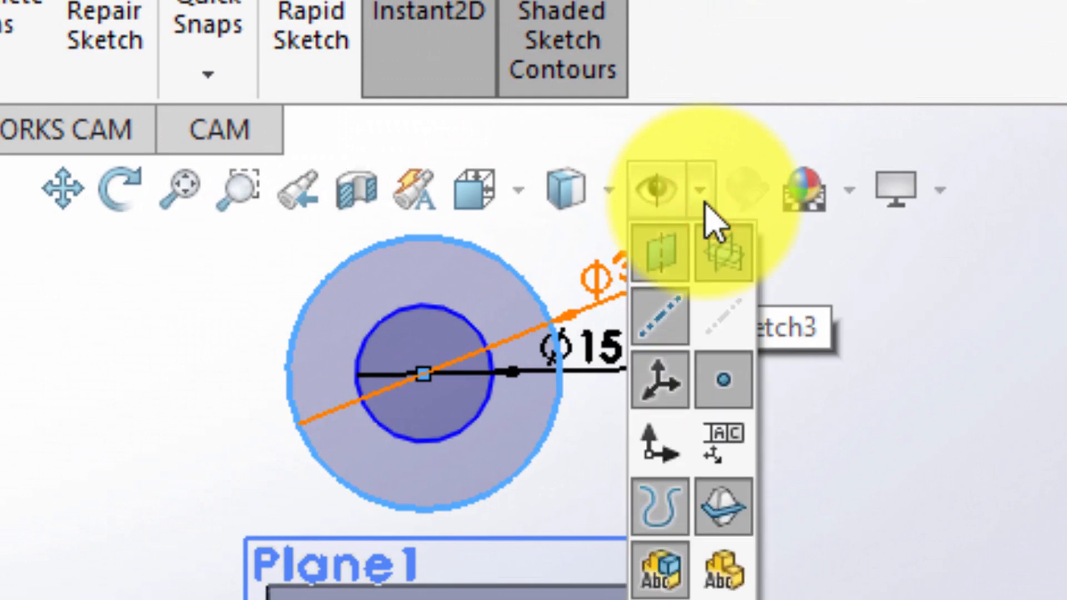
{"action": "left_click", "coordinate": [727, 318]}
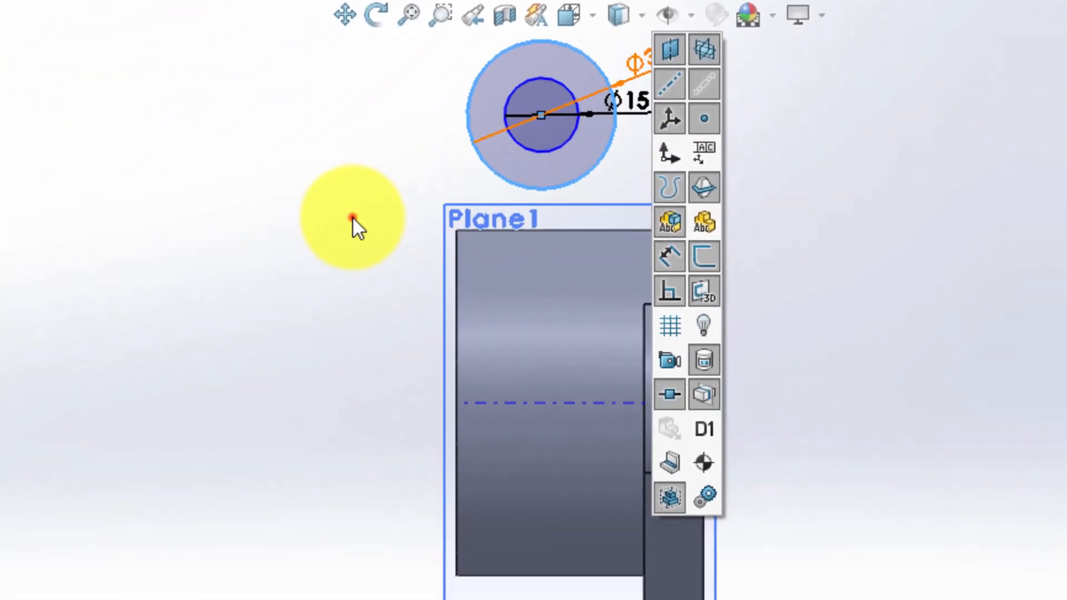
{"action": "left_click", "coordinate": [353, 217]}
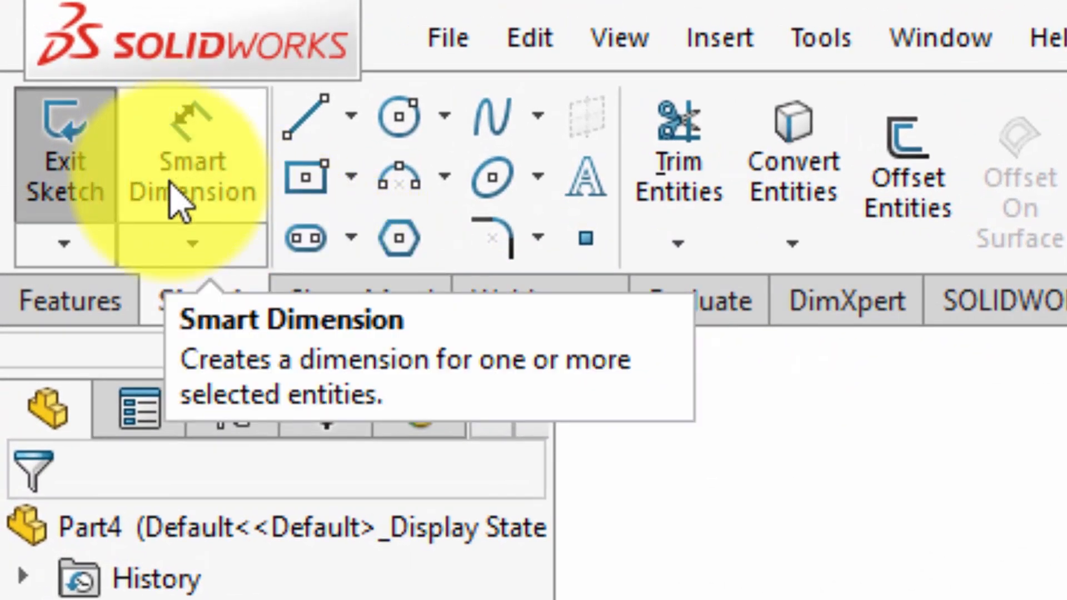
Add a 55 cm vertical dimension between the concentric circles' centre and the cylindrical boss's temporary axis.
{"action": "left_click", "coordinate": [174, 243]}
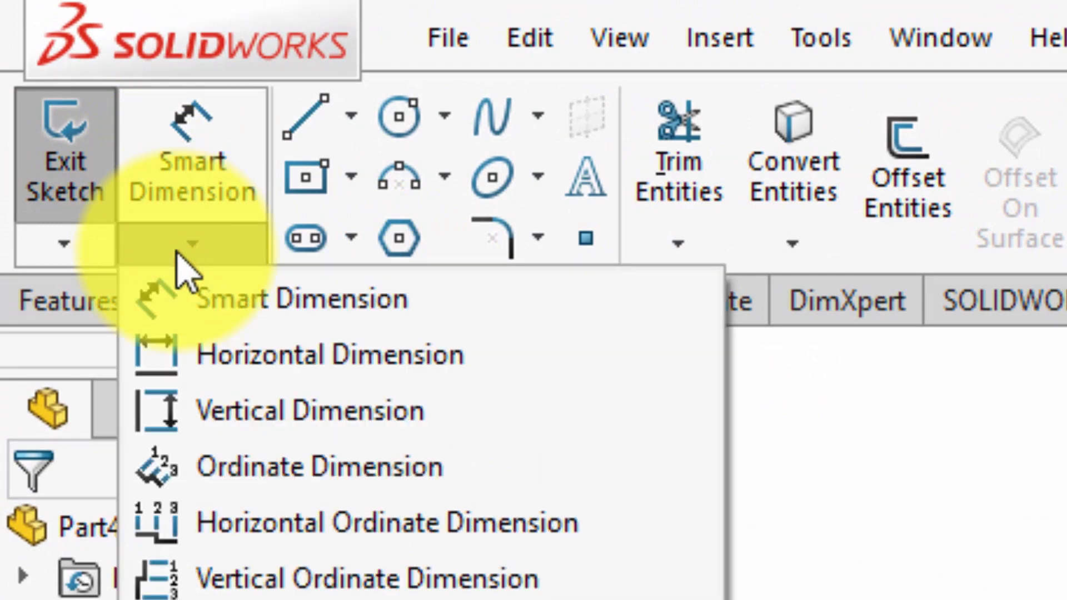
{"action": "left_click", "coordinate": [214, 414]}
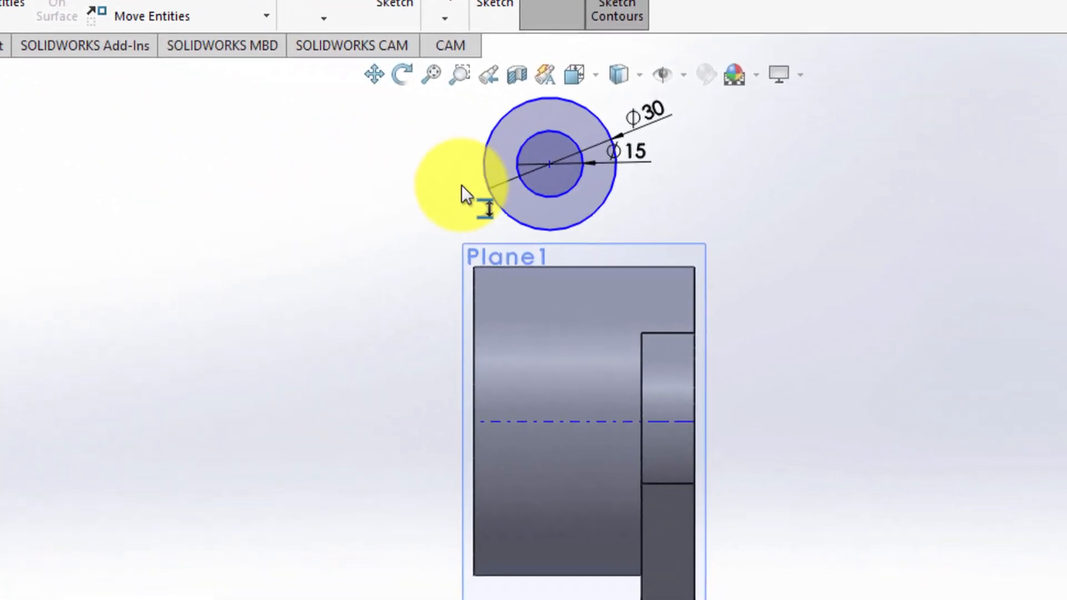
{"action": "left_click", "coordinate": [515, 186]}
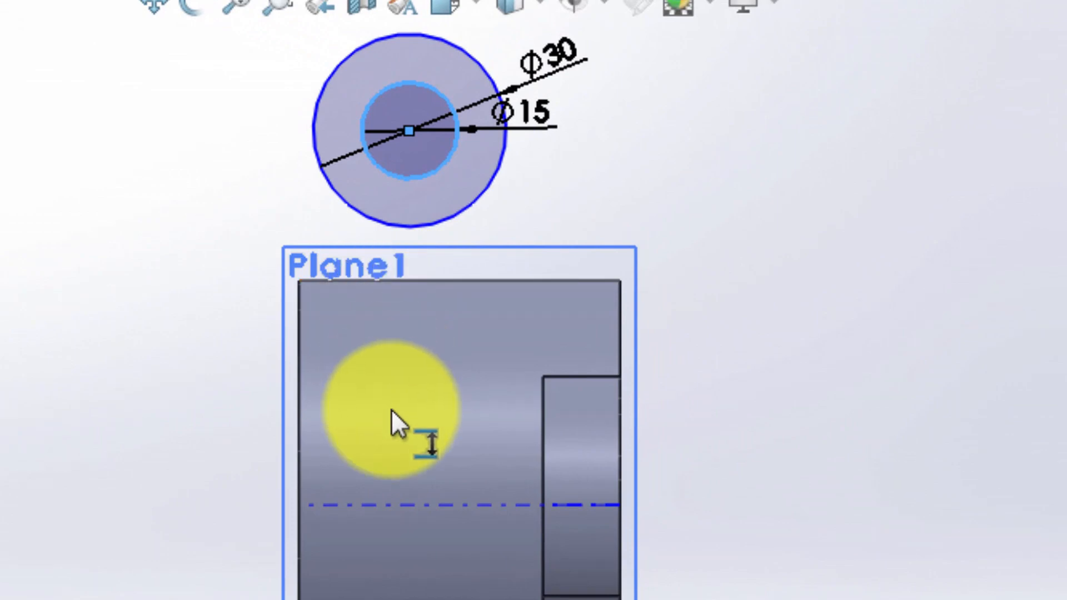
{"action": "left_click", "coordinate": [392, 501]}
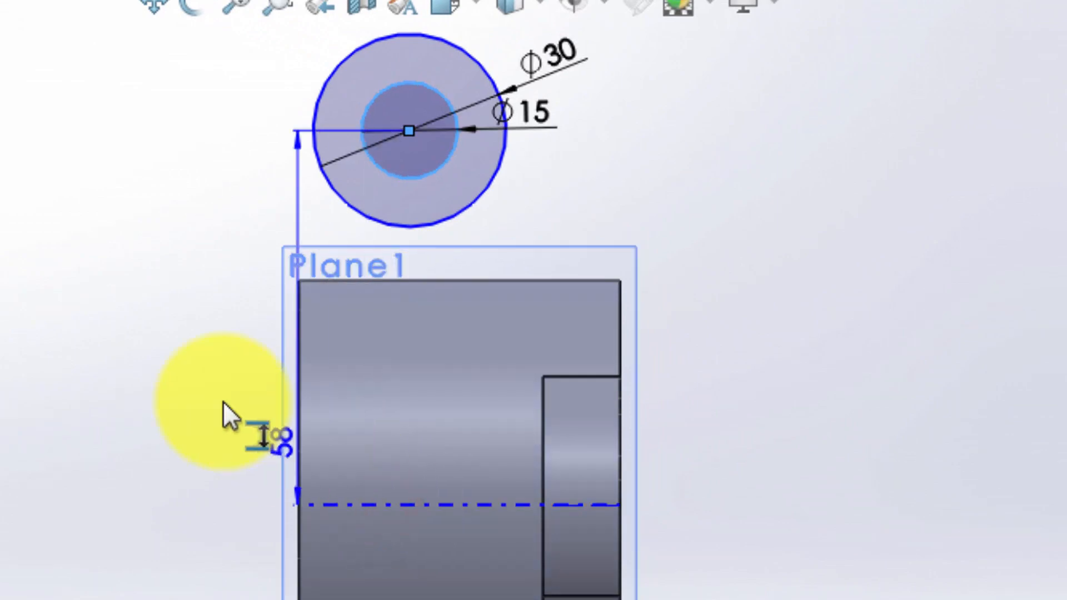
{"action": "left_click", "coordinate": [128, 340]}
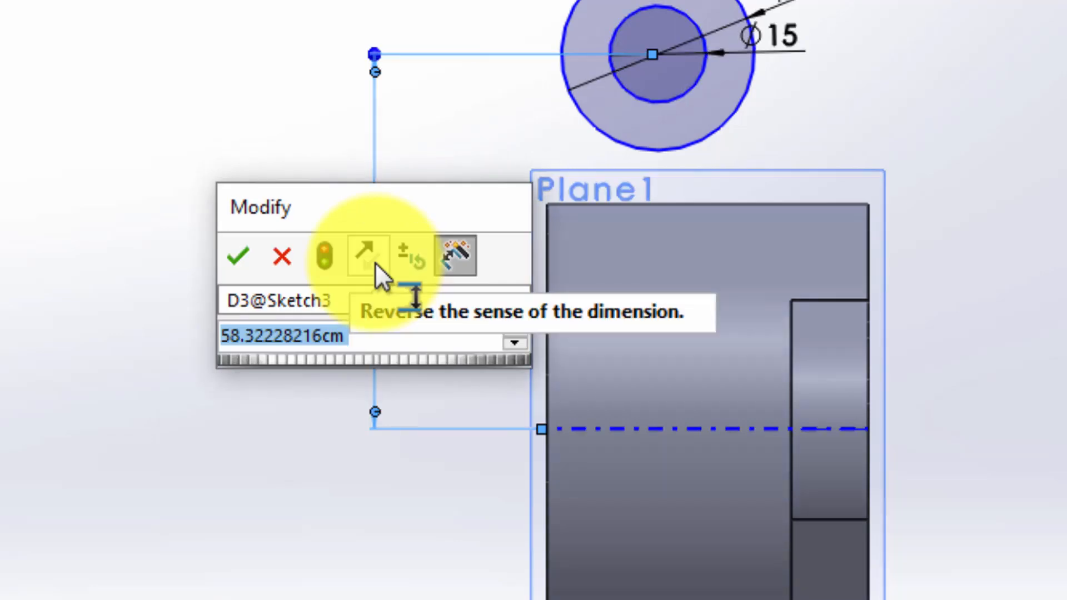
{"action": "type", "text": "55"}
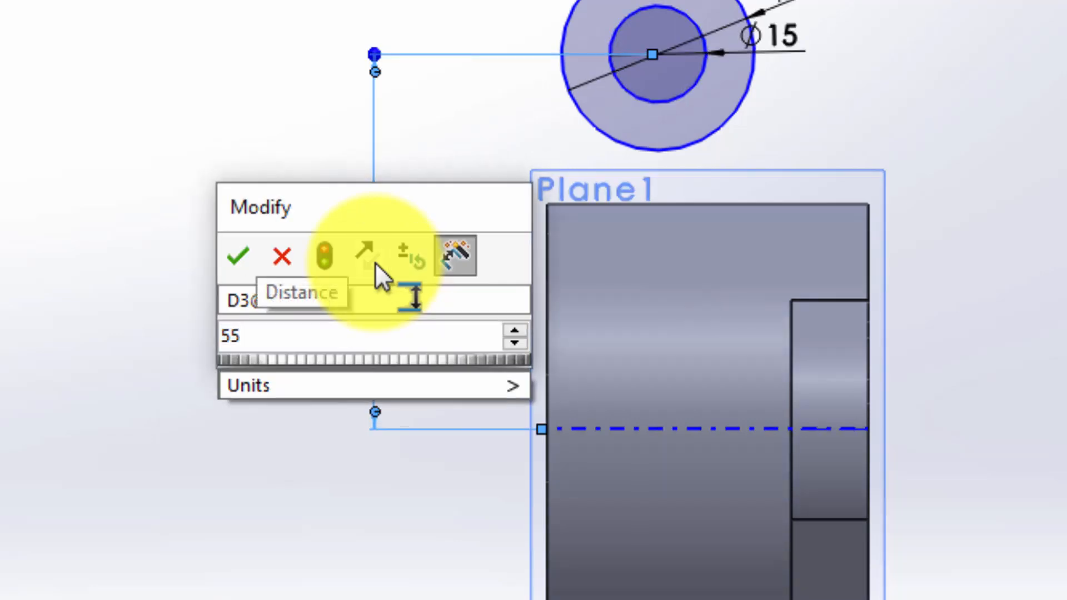
{"action": "key", "text": "Escape"}
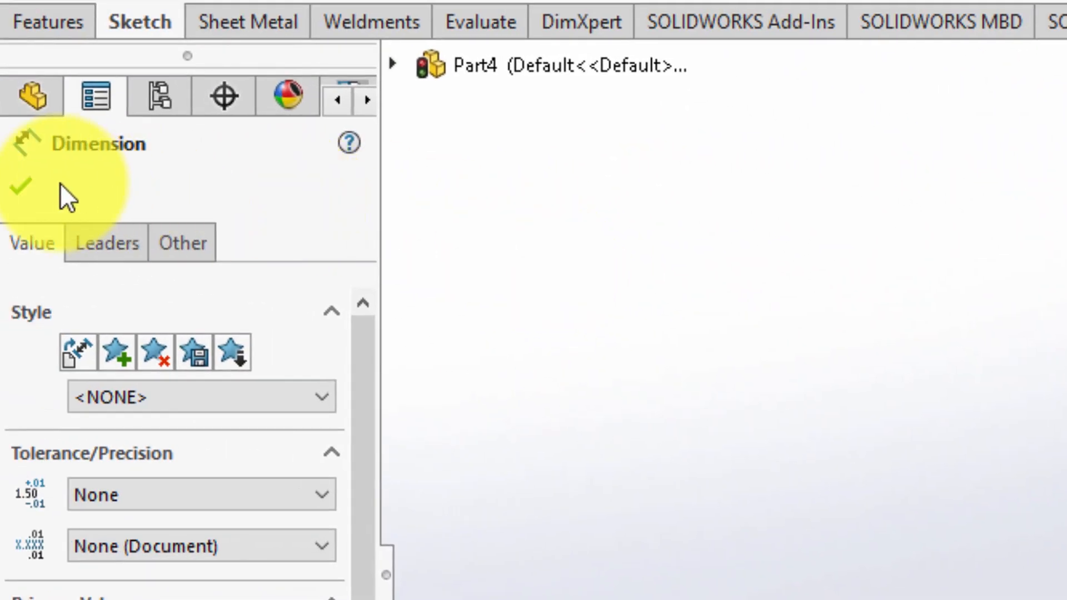
{"action": "left_click", "coordinate": [21, 189]}
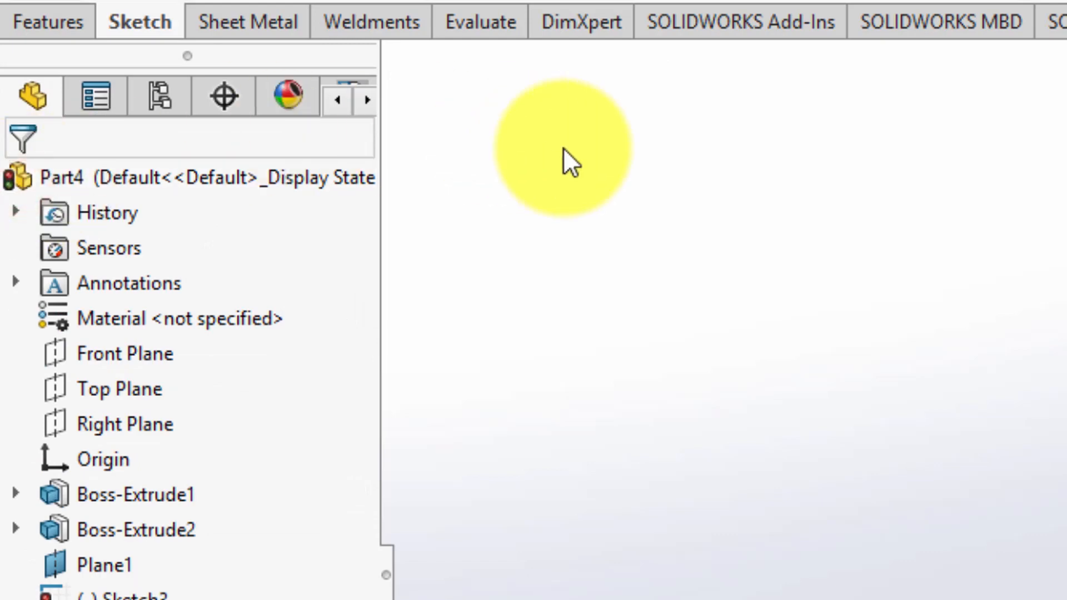
Draw a 35 cm vertical line down from the left quadrant point of the 30 cm circle.
{"action": "left_click", "coordinate": [785, 59]}
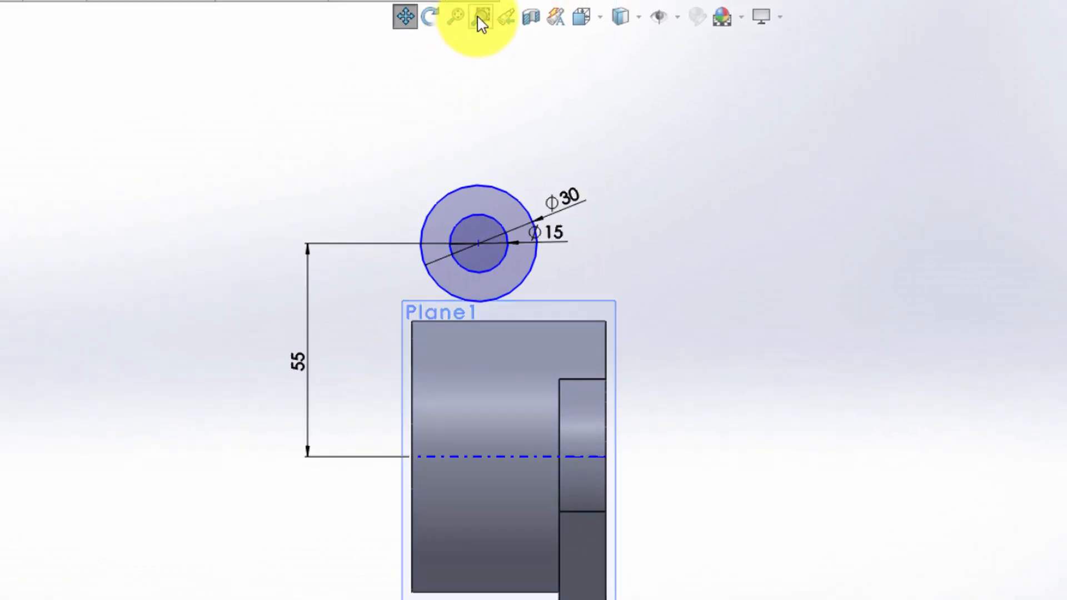
{"action": "left_click", "coordinate": [478, 18]}
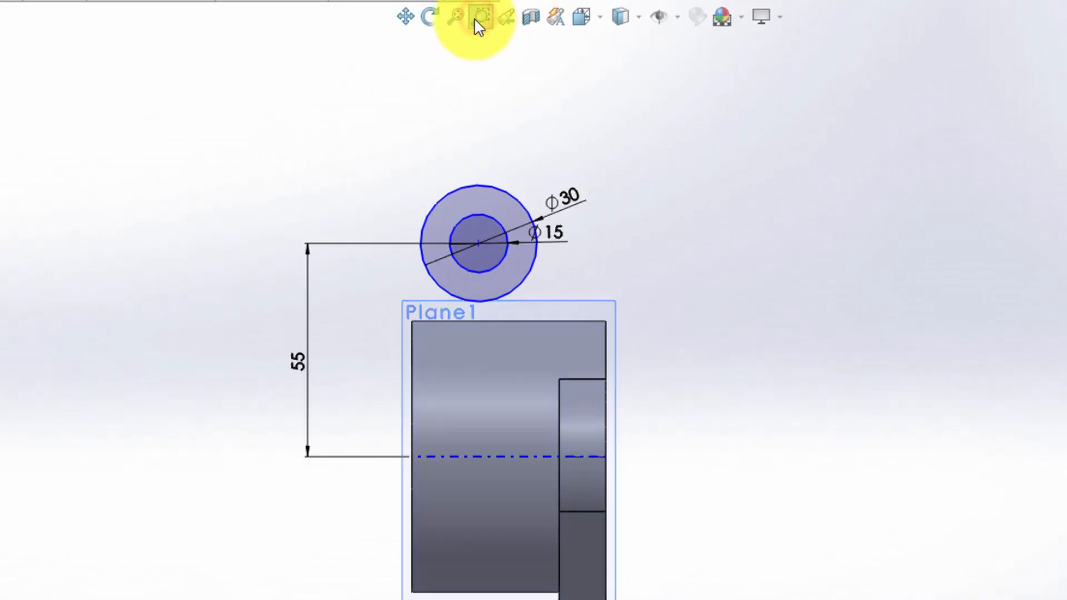
{"action": "mouse_move", "coordinate": [255, 143]}
{"action": "left_mouse_down"}
{"action": "mouse_move", "coordinate": [476, 226]}
{"action": "mouse_move", "coordinate": [753, 399]}
{"action": "mouse_move", "coordinate": [726, 559]}
{"action": "left_mouse_up"}
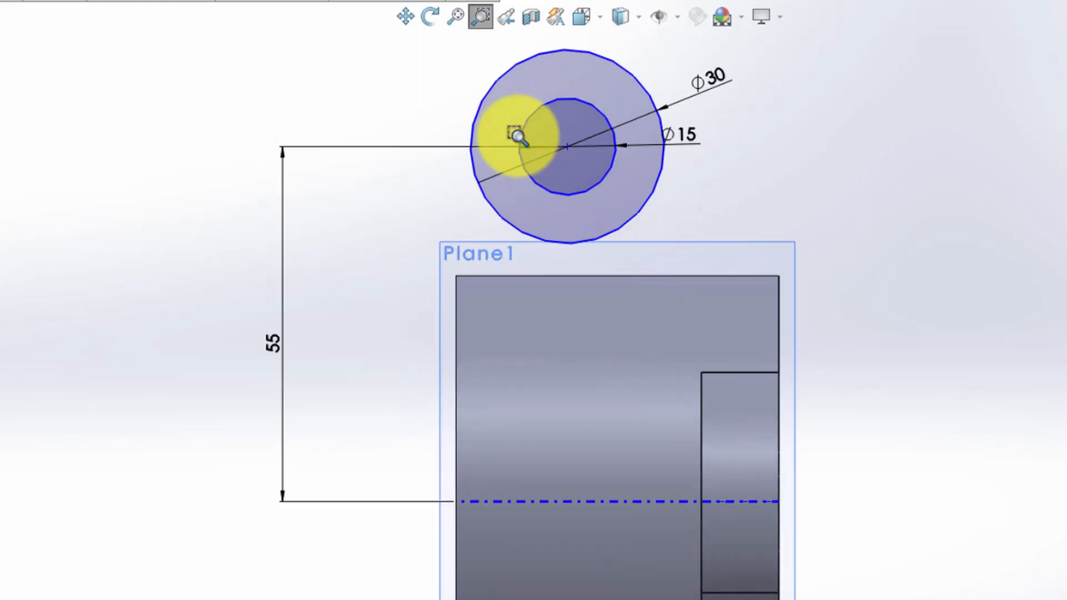
{"action": "left_click", "coordinate": [482, 18]}
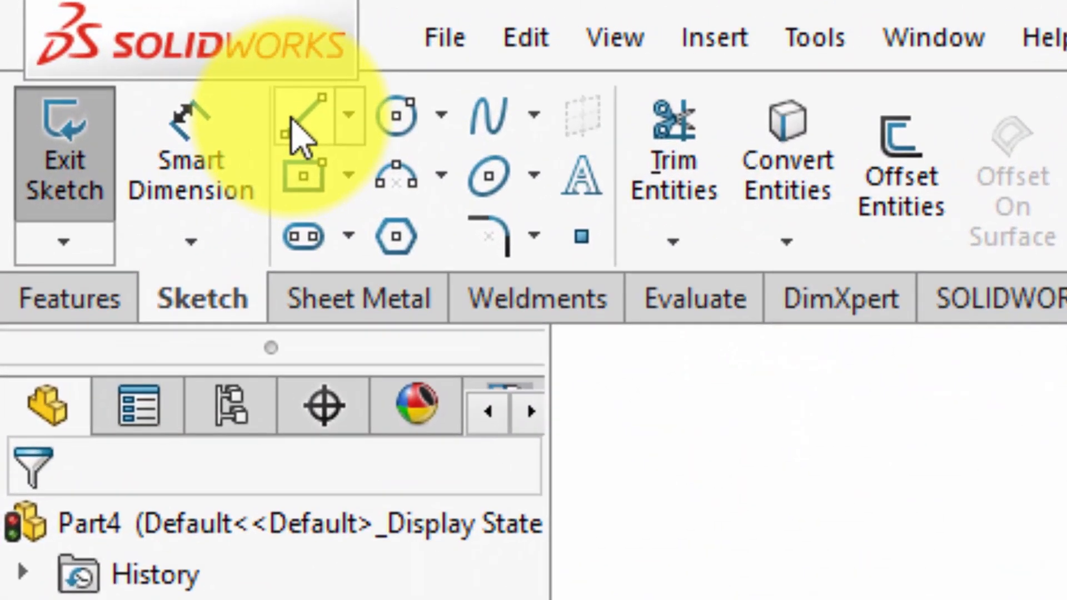
{"action": "left_click", "coordinate": [291, 119]}
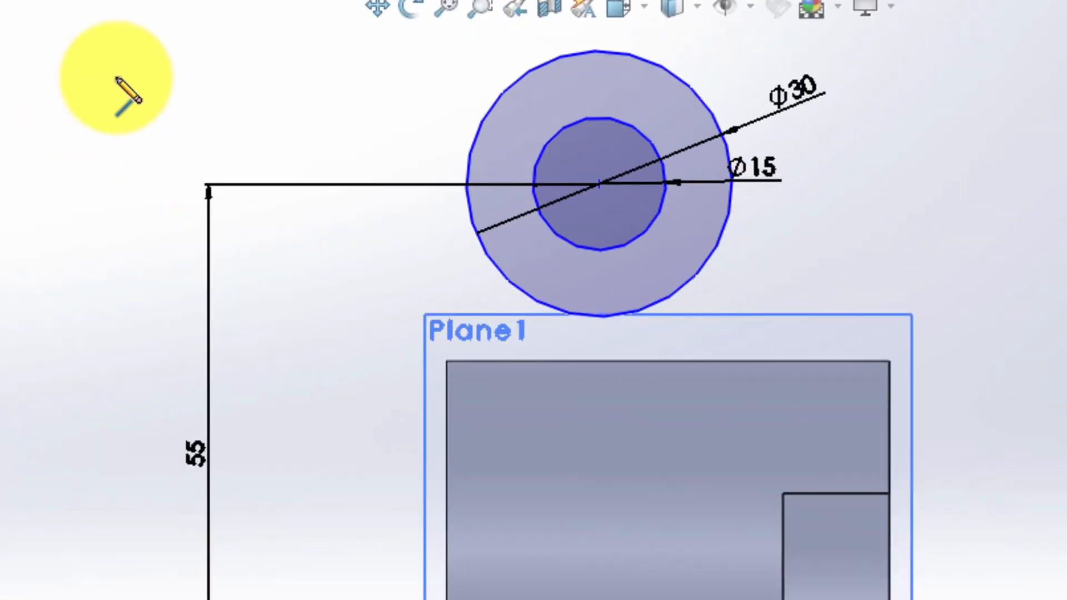
{"action": "left_click", "coordinate": [465, 184]}
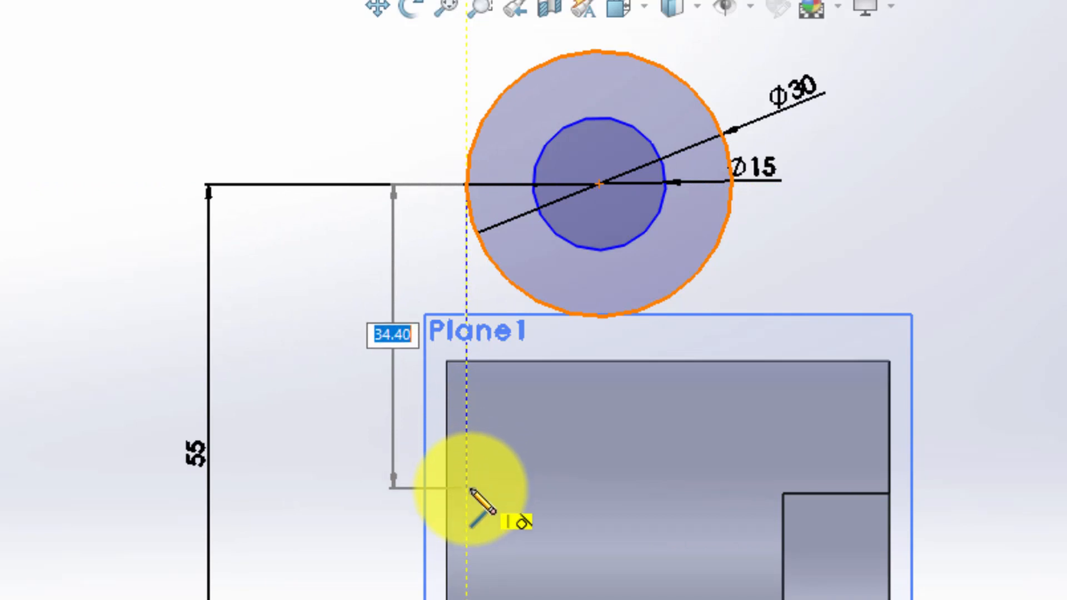
{"action": "type", "text": "35"}
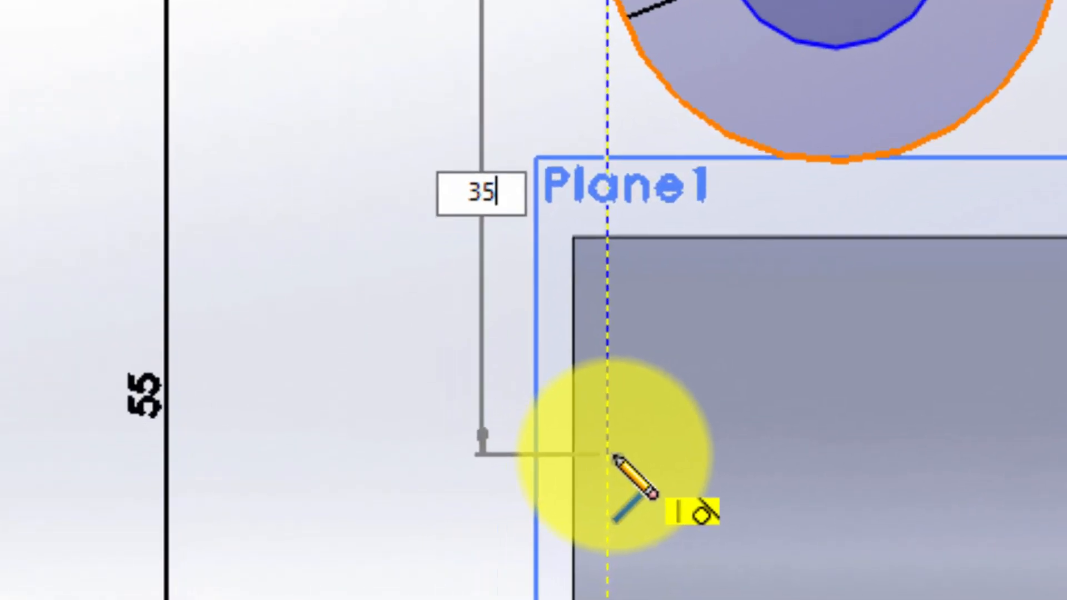
{"action": "key", "text": "Return"}
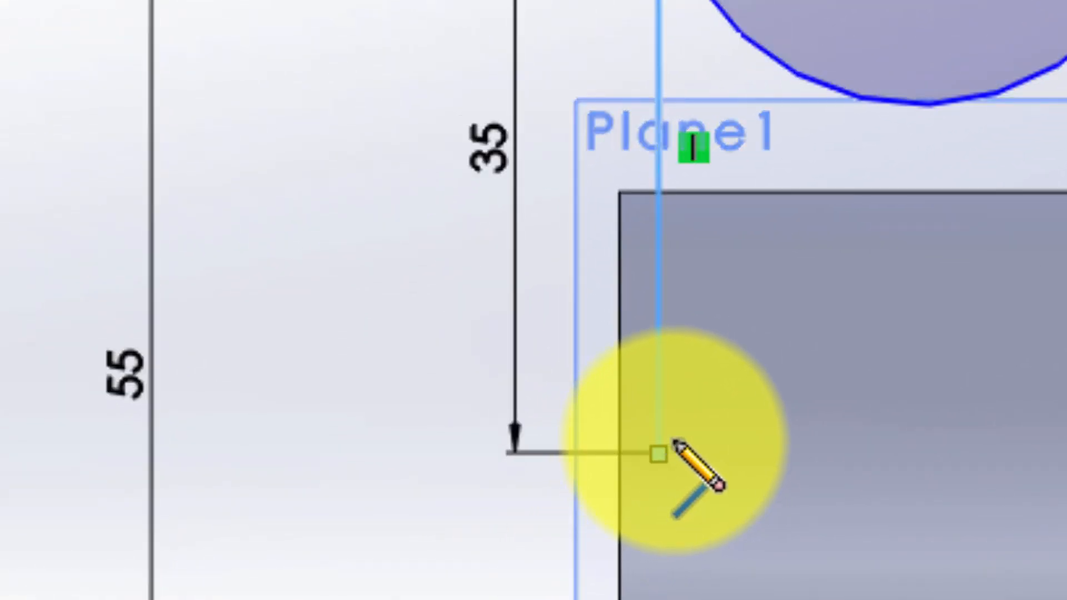
Continue the outline with a 30 cm horizontal line and a vertical line up to the right quadrant of the 30 cm circle.
{"action": "left_click", "coordinate": [660, 446]}
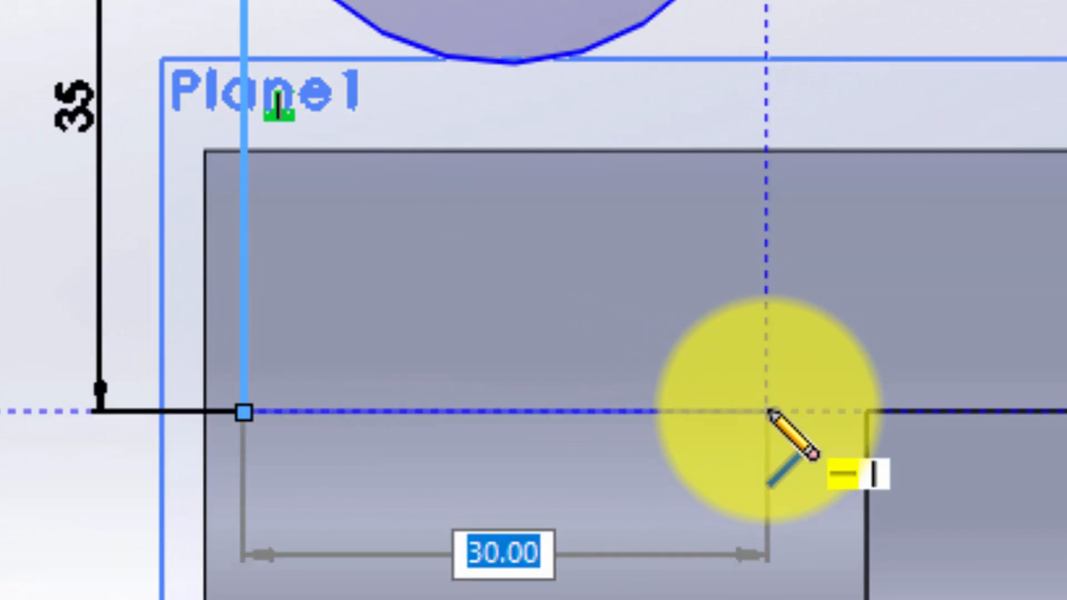
{"action": "key", "text": "Return"}
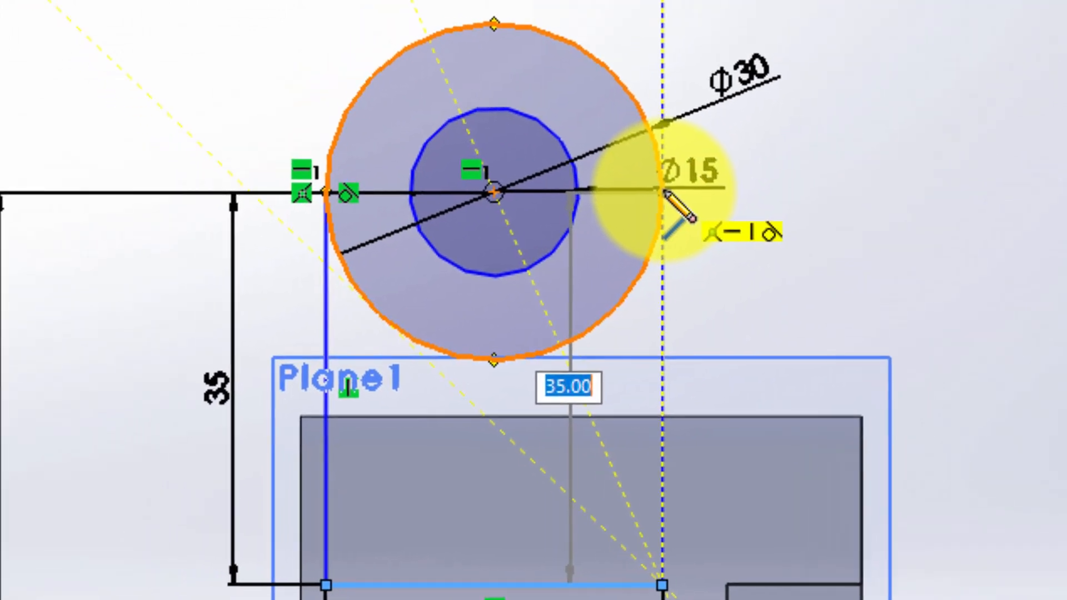
{"action": "left_click", "coordinate": [662, 191]}
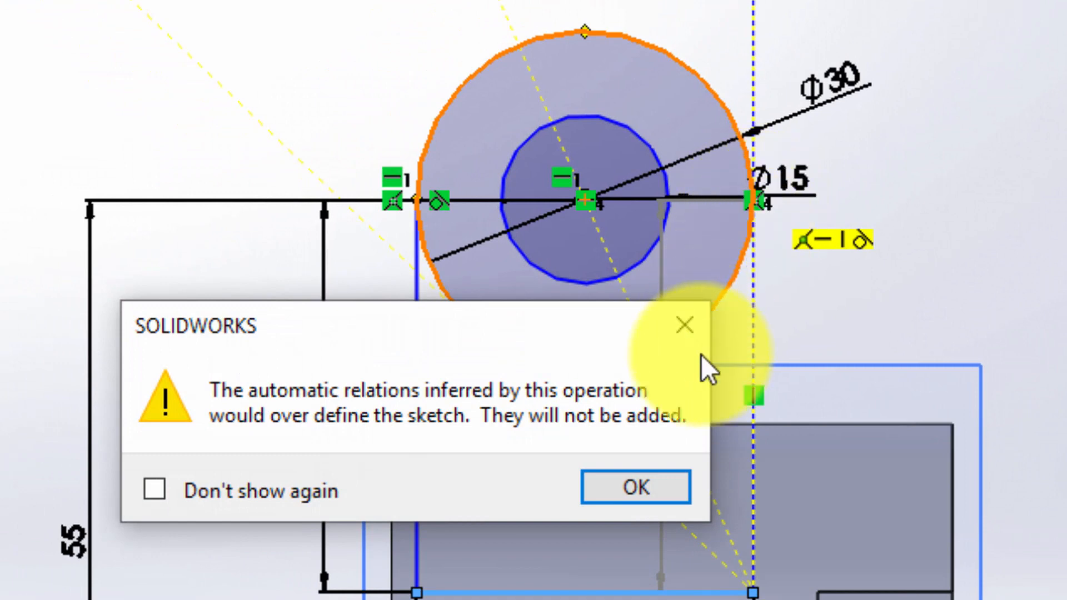
{"action": "left_click", "coordinate": [654, 484]}
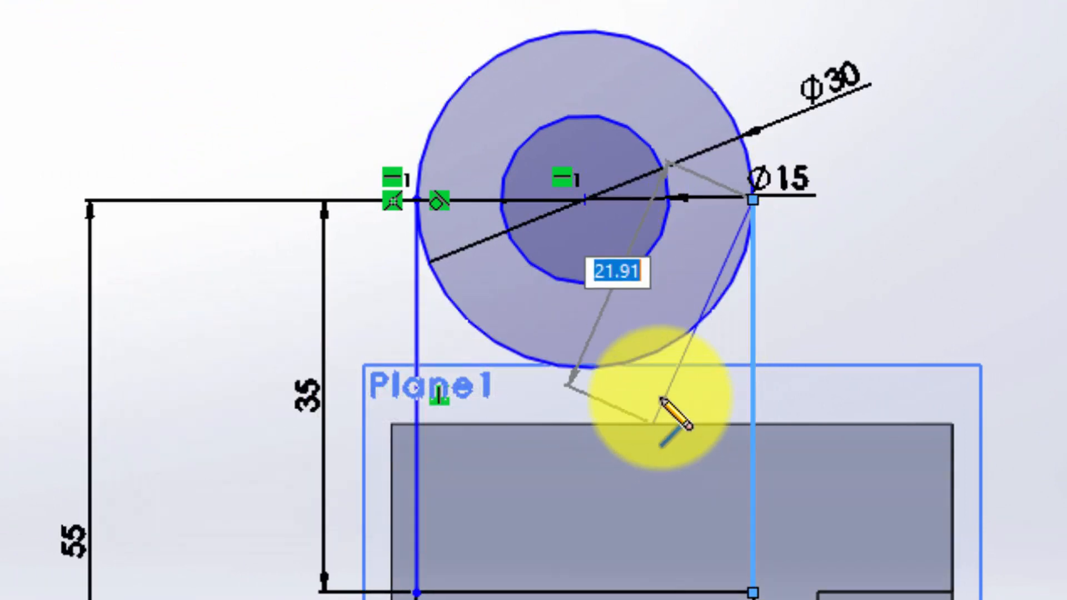
{"action": "key", "text": "Escape"}
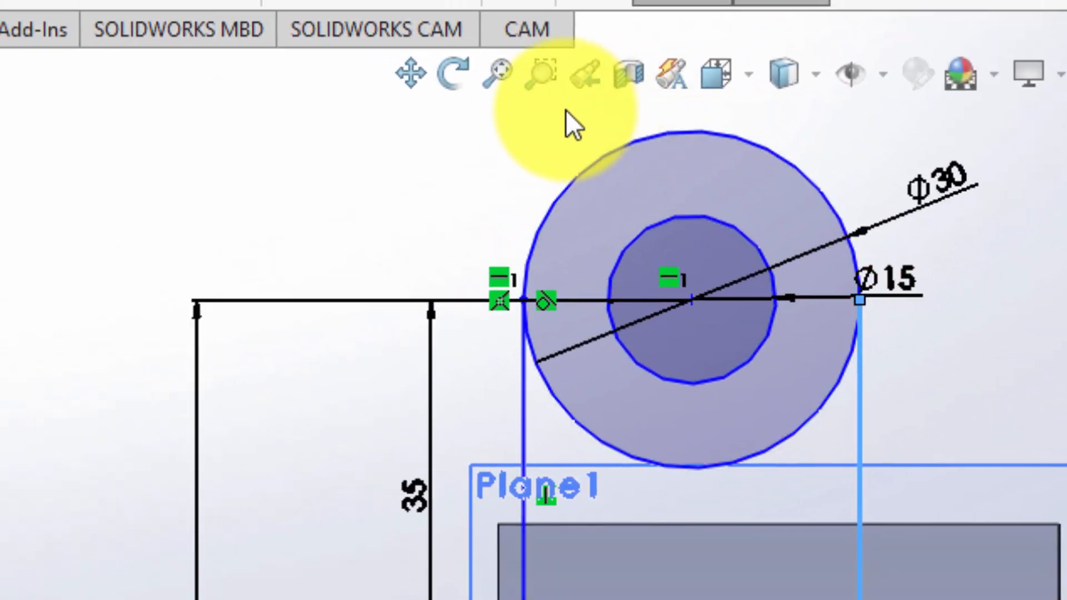
Make the upper endpoint of the right vertical line coincident with the 30 cm circle.
{"action": "left_click", "coordinate": [540, 73]}
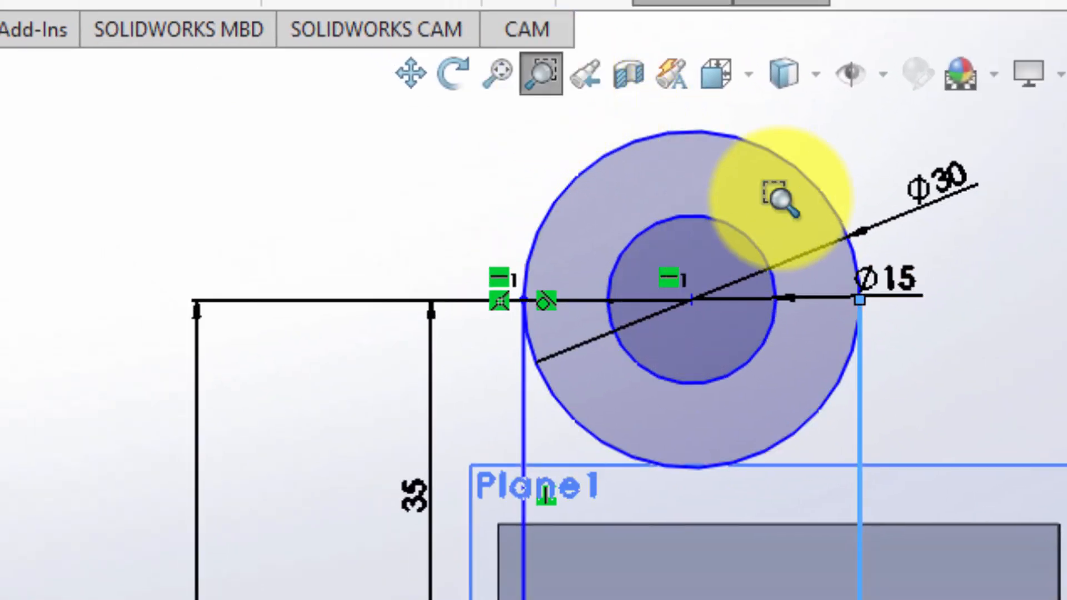
{"action": "left_click_drag", "start_coordinate": [779, 198], "coordinate": [983, 396]}
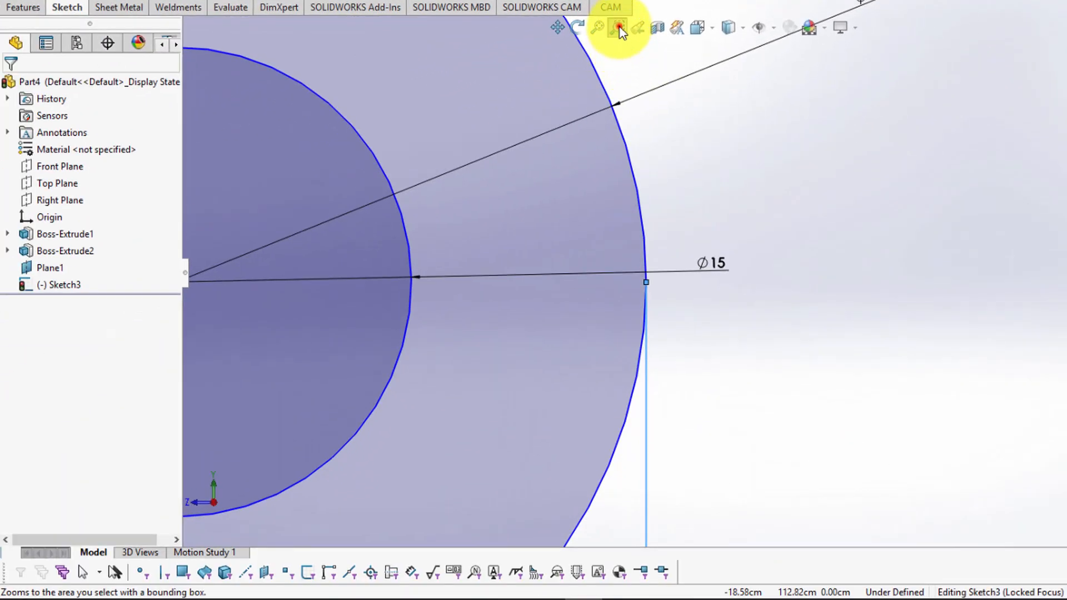
{"action": "key", "text": "Escape"}
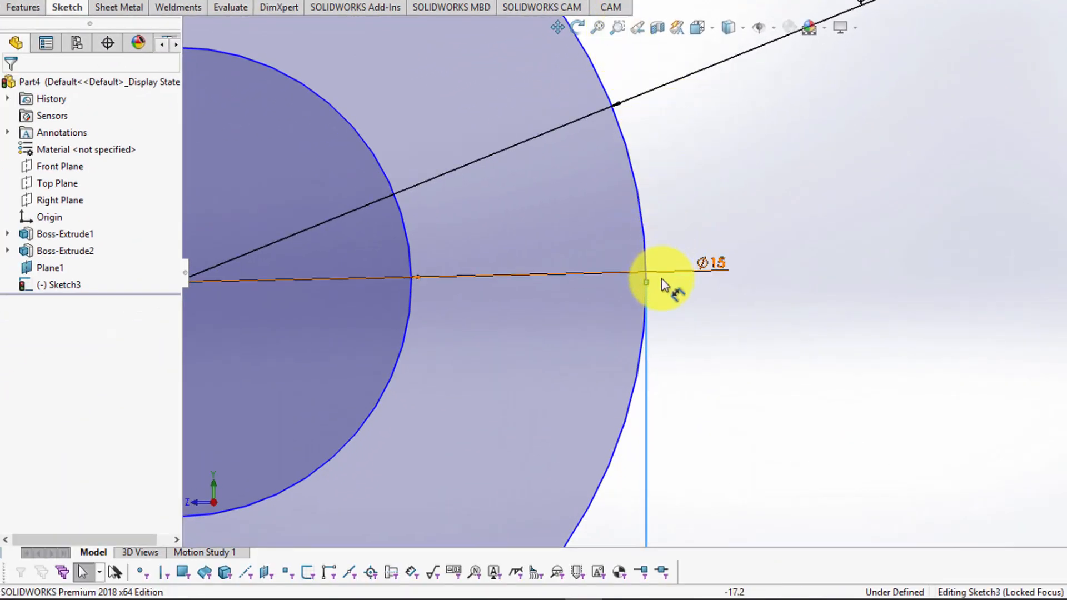
{"action": "left_click", "coordinate": [647, 282]}
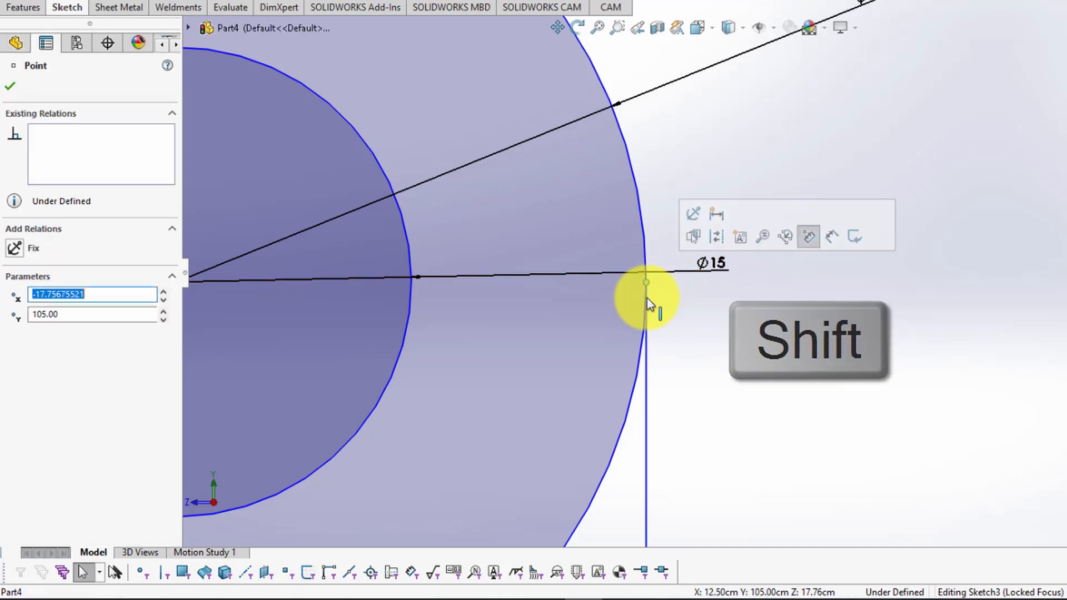
{"action": "left_click", "coordinate": [636, 382]}
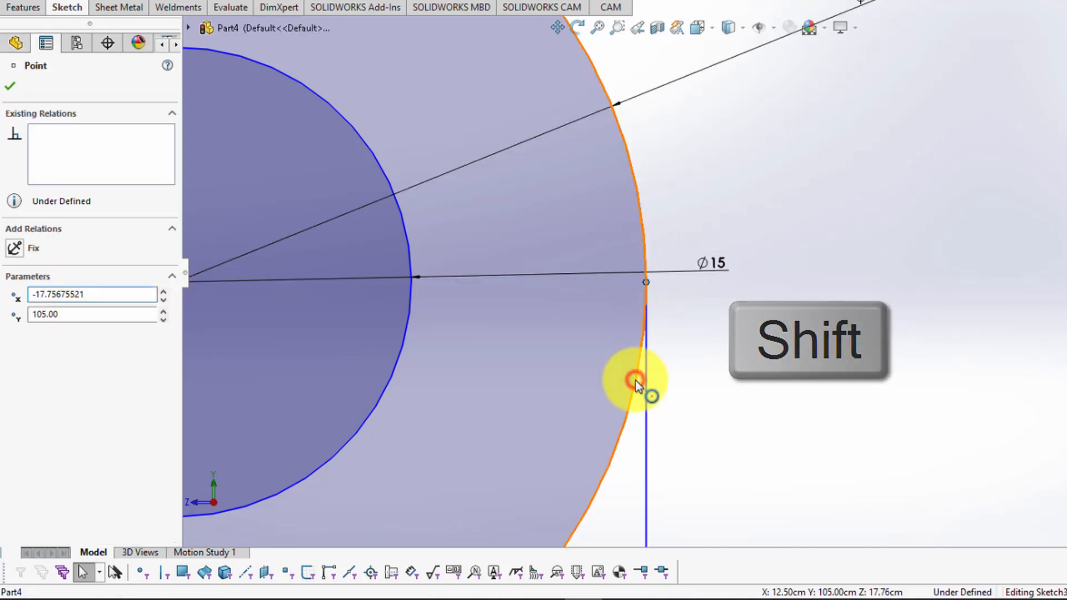
{"action": "left_click", "coordinate": [636, 382], "text": "ctrl"}
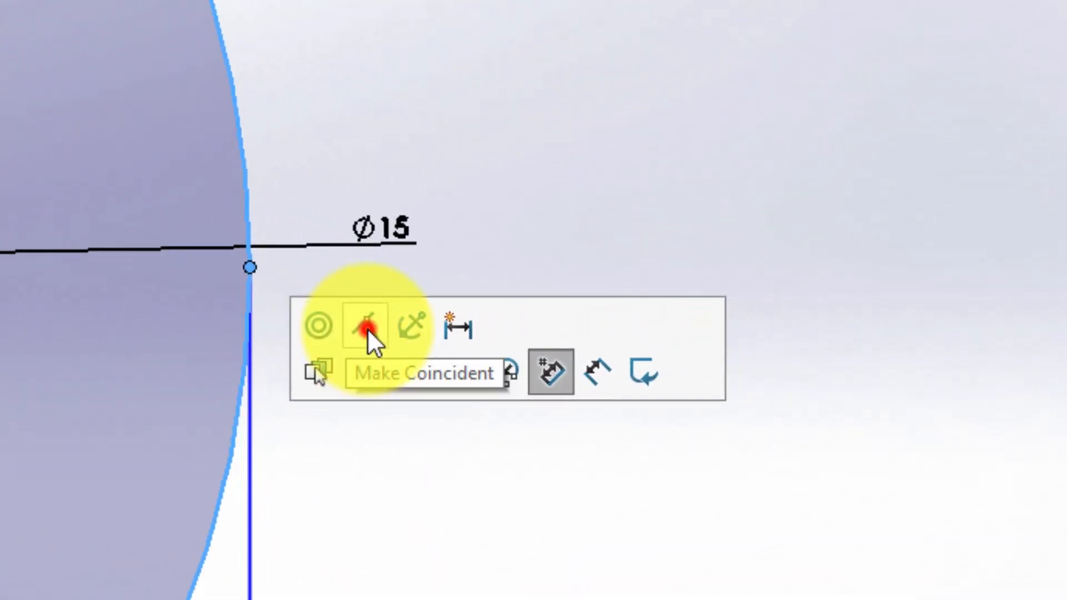
{"action": "left_click", "coordinate": [368, 329]}
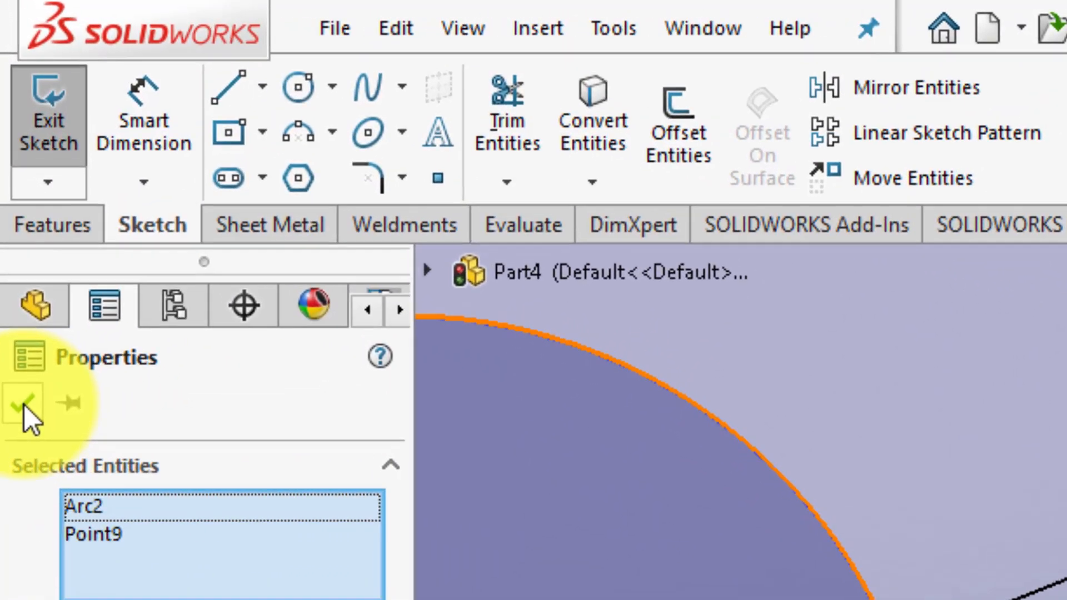
{"action": "left_click", "coordinate": [18, 314]}
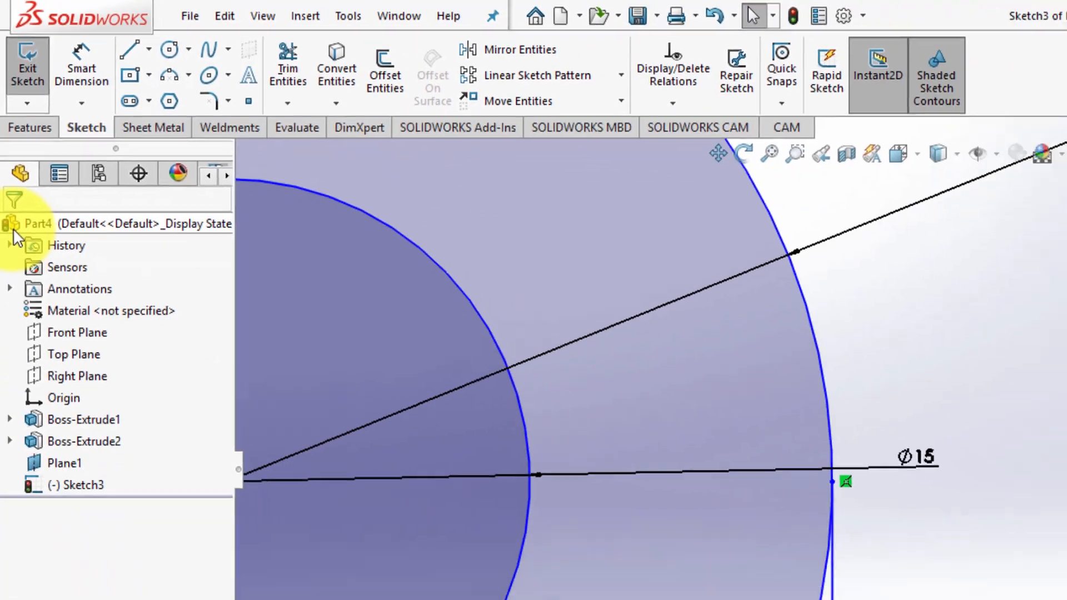
Apply vertical relations to the two side lines of the lug outline.
{"action": "key", "text": "f"}
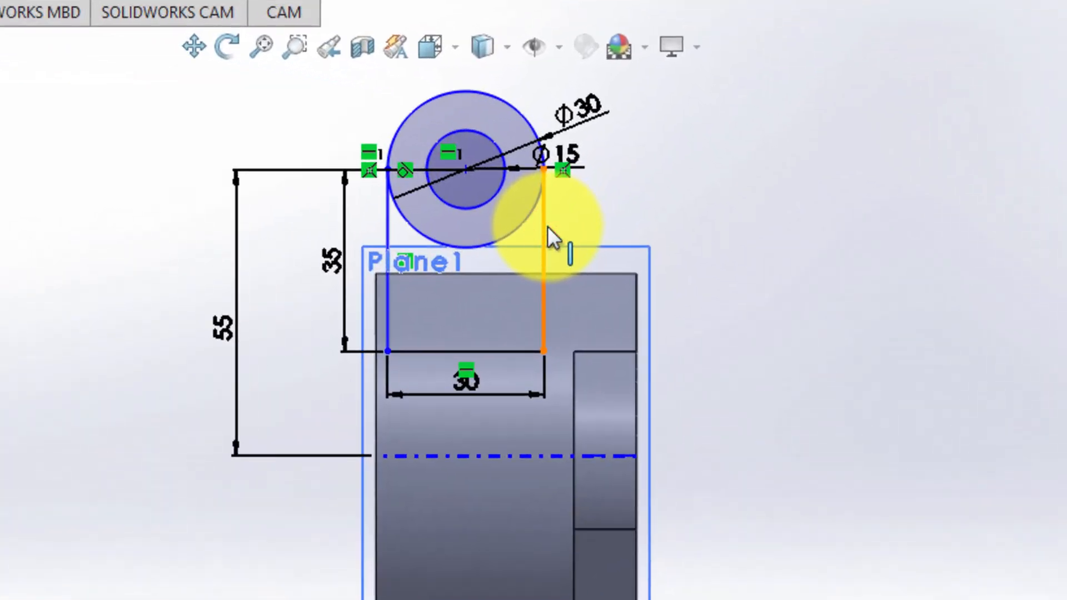
{"action": "left_click", "coordinate": [548, 228]}
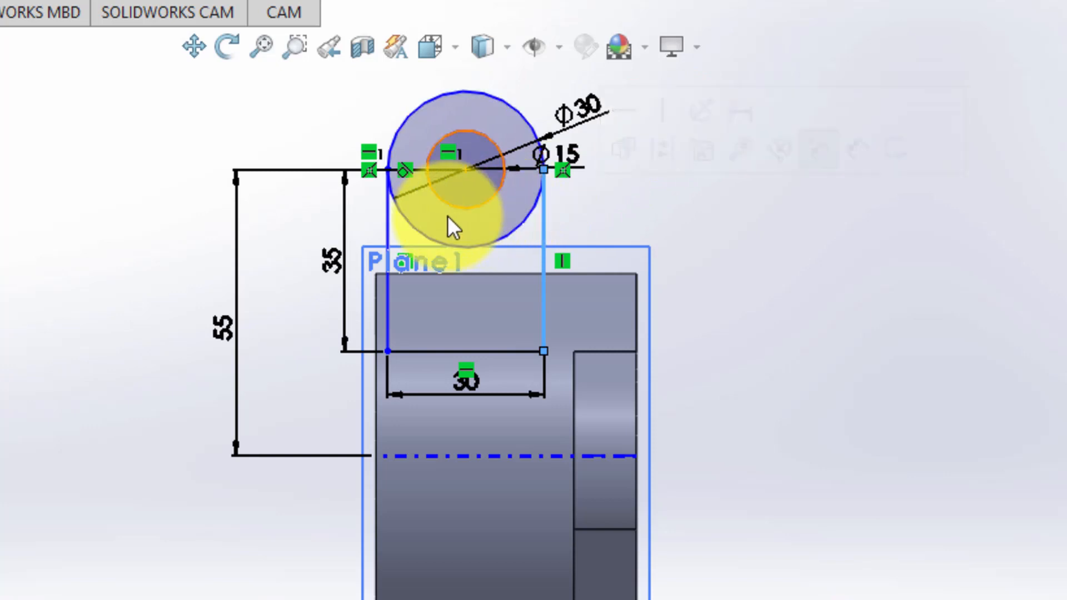
{"action": "left_click", "coordinate": [389, 240]}
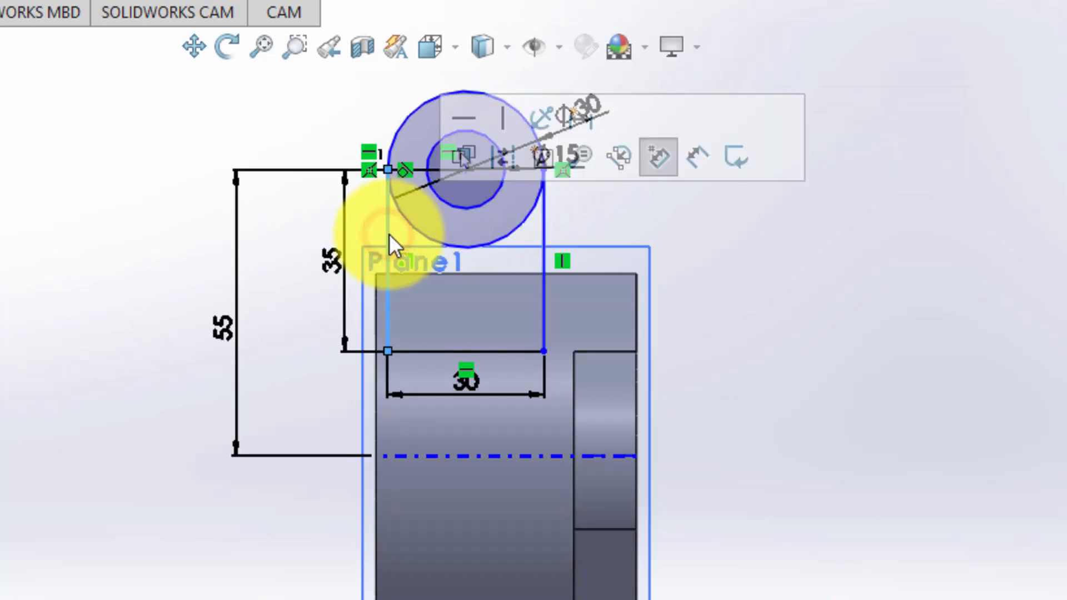
{"action": "left_click", "coordinate": [496, 123]}
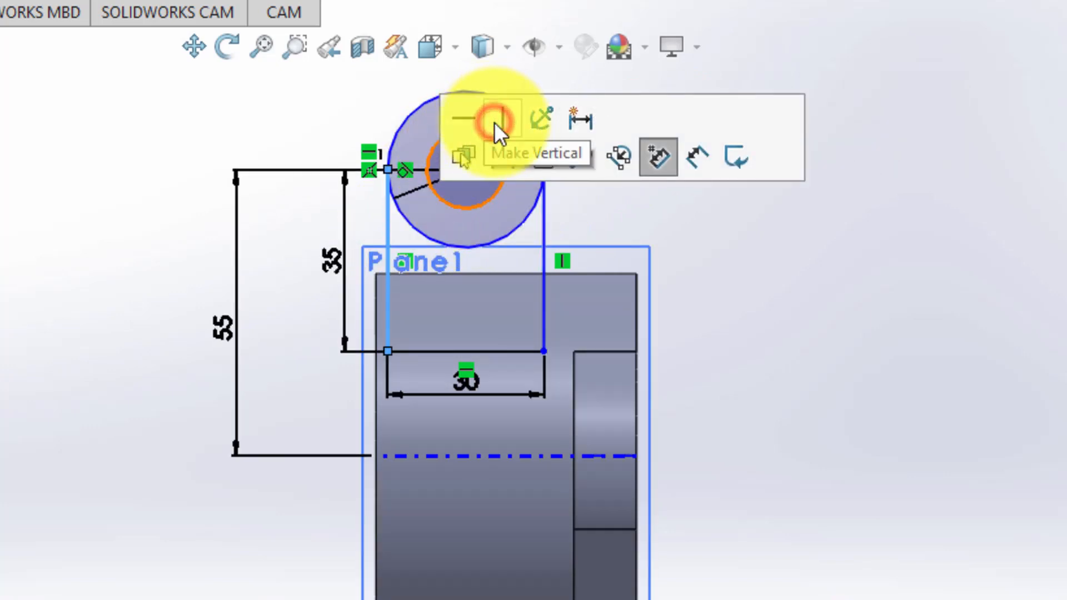
{"action": "left_click", "coordinate": [296, 49]}
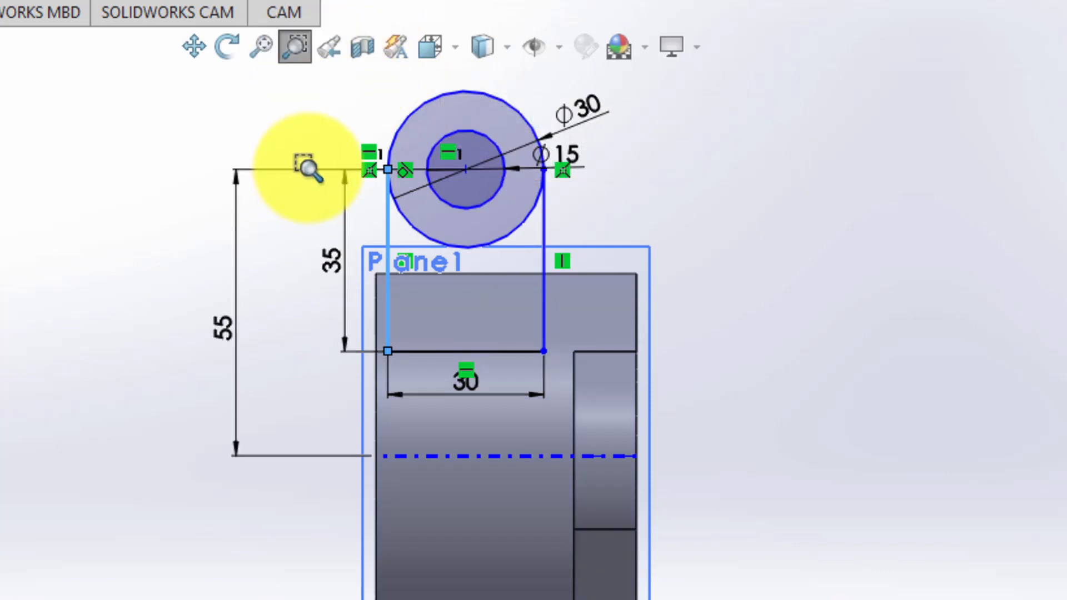
{"action": "mouse_move", "coordinate": [310, 169]}
{"action": "left_mouse_down"}
{"action": "mouse_move", "coordinate": [464, 374]}
{"action": "mouse_move", "coordinate": [578, 423]}
{"action": "left_mouse_up"}
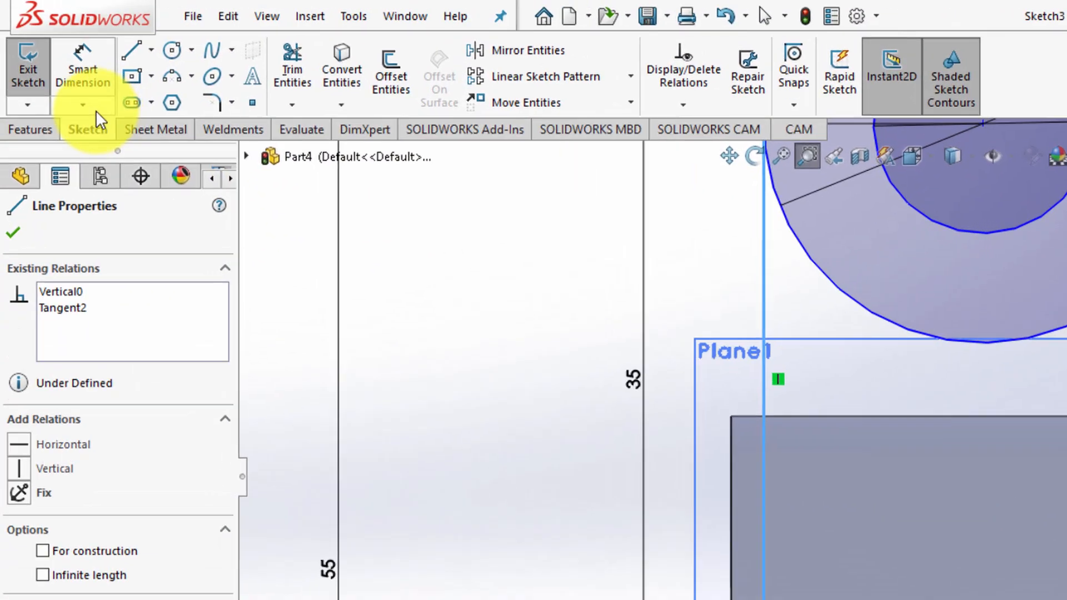
Add a 6 cm horizontal dimension between the end edge of the cylindrical boss and the nearest vertical line of the lug outline.
{"action": "left_click", "coordinate": [63, 80]}
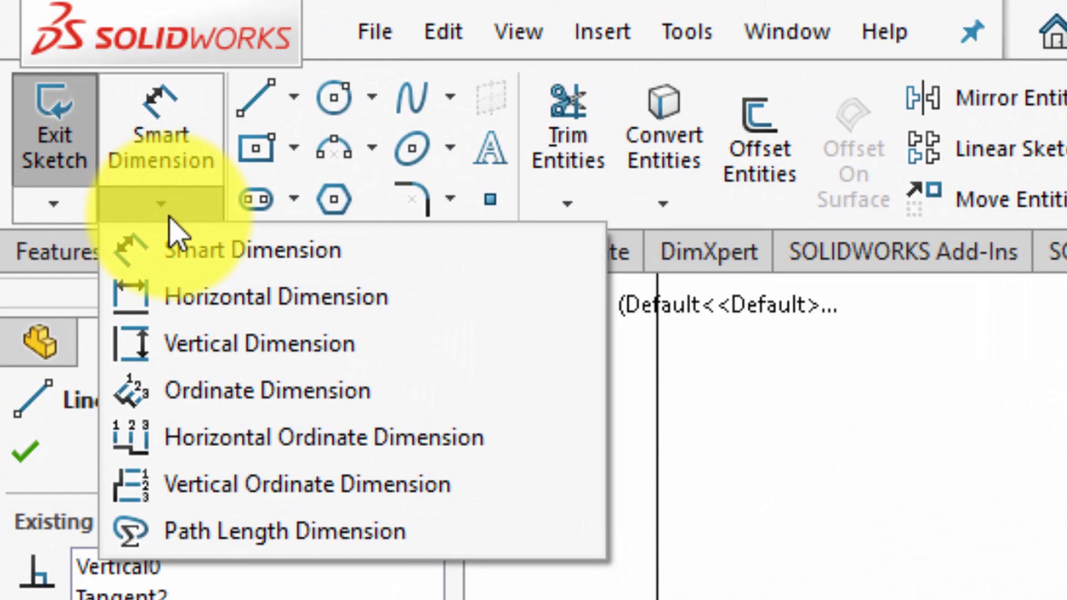
{"action": "left_click", "coordinate": [178, 305]}
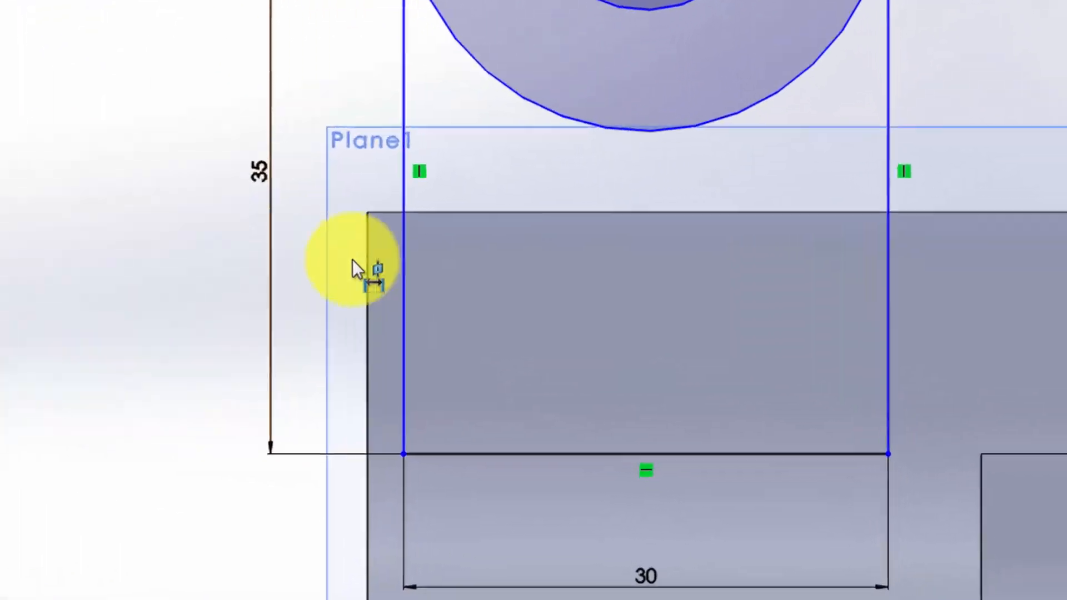
{"action": "left_click", "coordinate": [213, 197]}
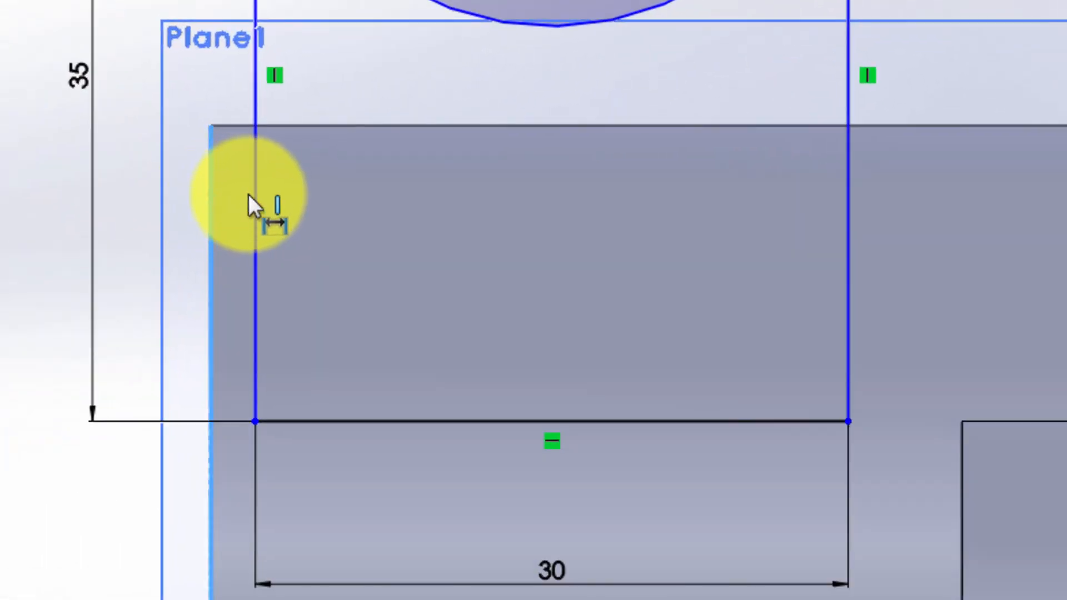
{"action": "left_click", "coordinate": [254, 198]}
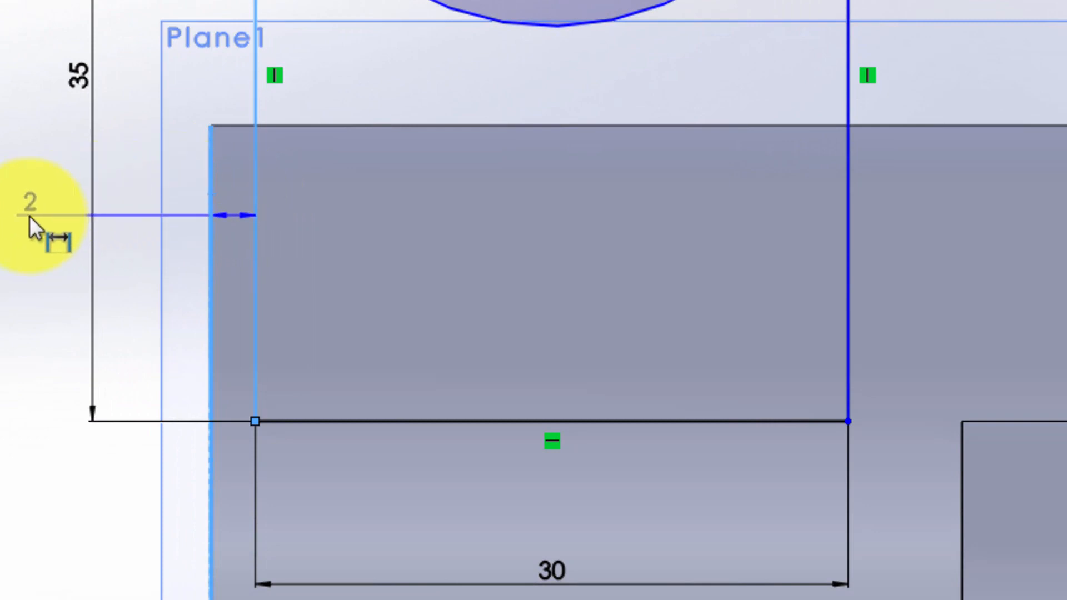
{"action": "left_click", "coordinate": [241, 221]}
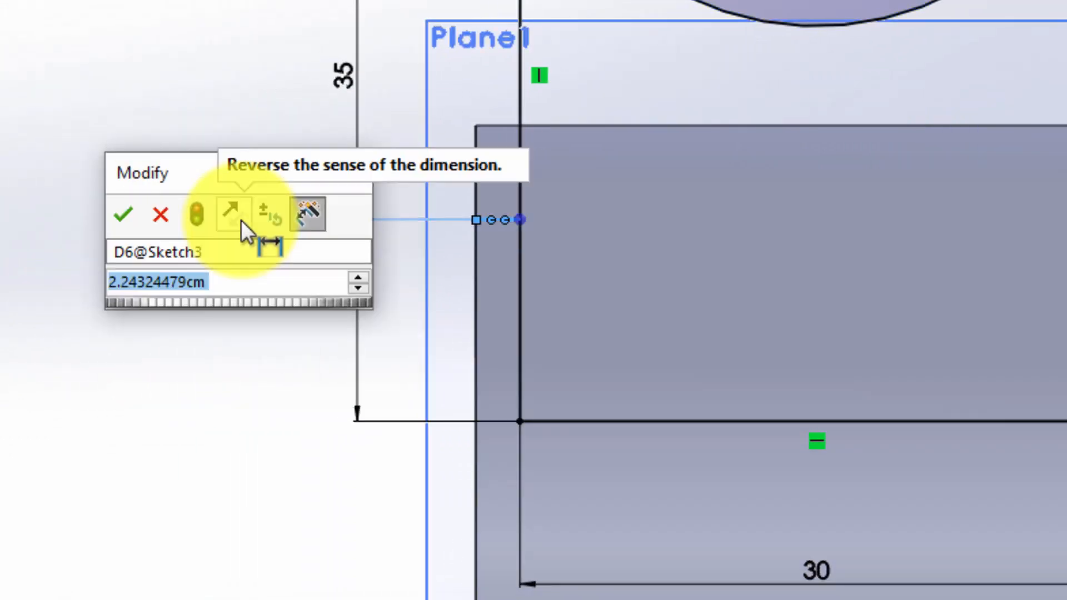
{"action": "type", "text": "6"}
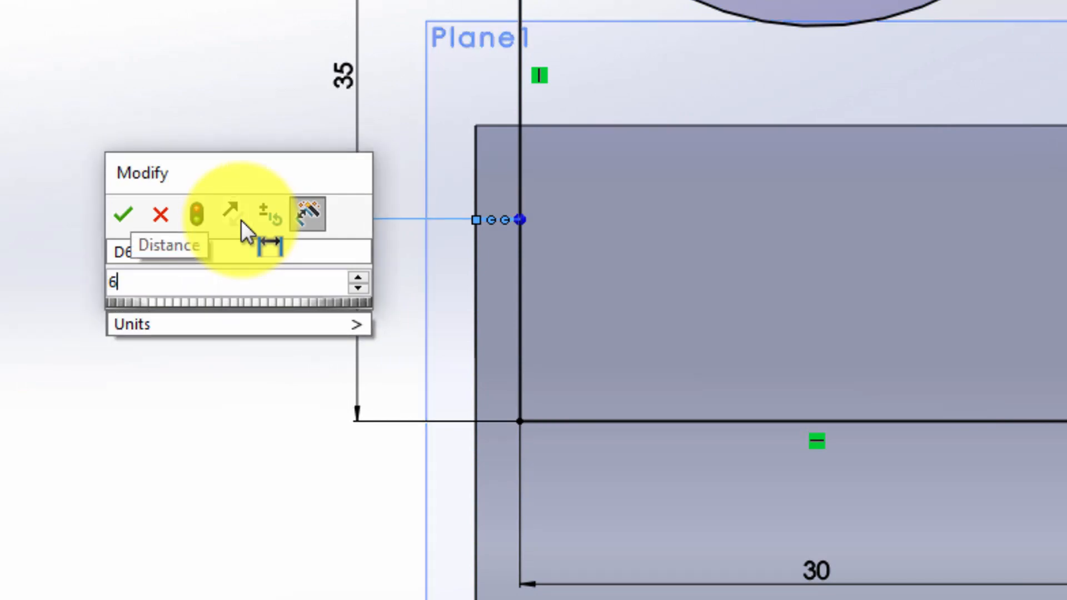
{"action": "key", "text": "Return"}
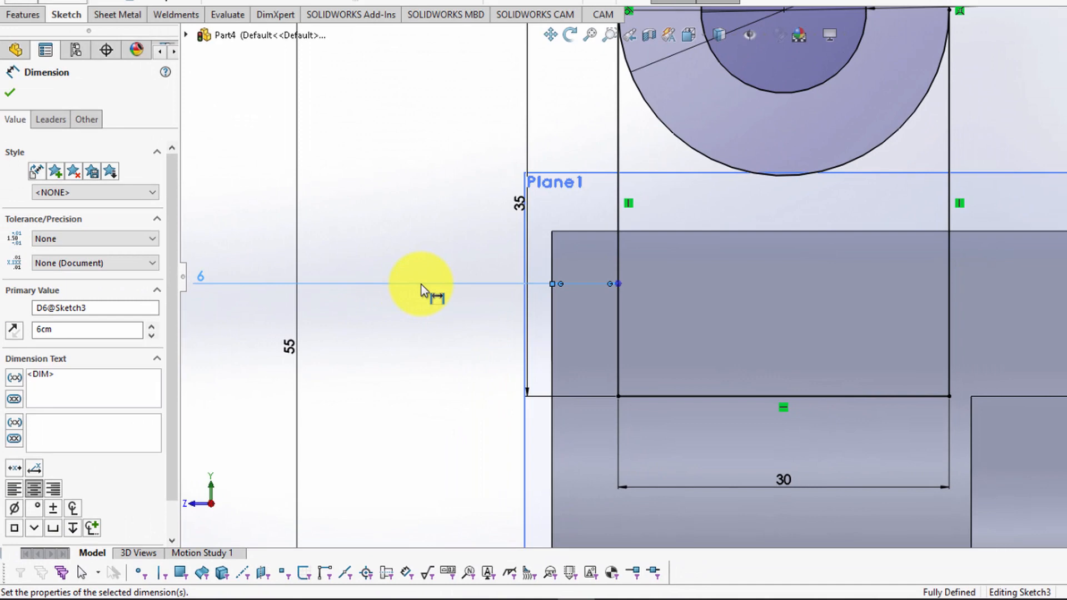
Move the 6 cm dimension closer to the lug outline and the 35 cm dimension farther out, and finish dimensioning.
{"action": "left_click", "coordinate": [201, 280]}
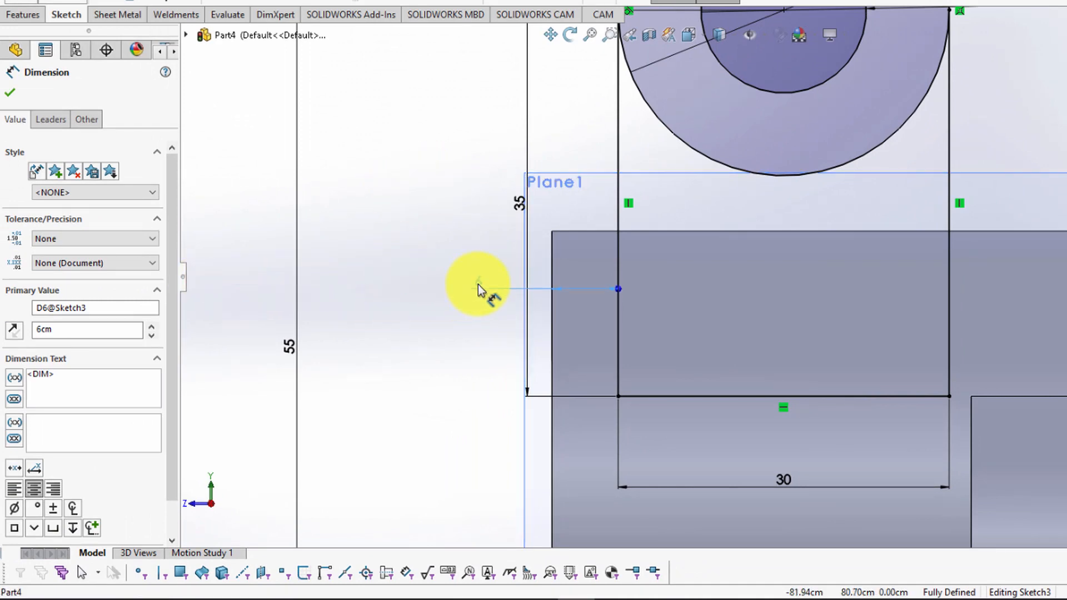
{"action": "left_click", "coordinate": [522, 200]}
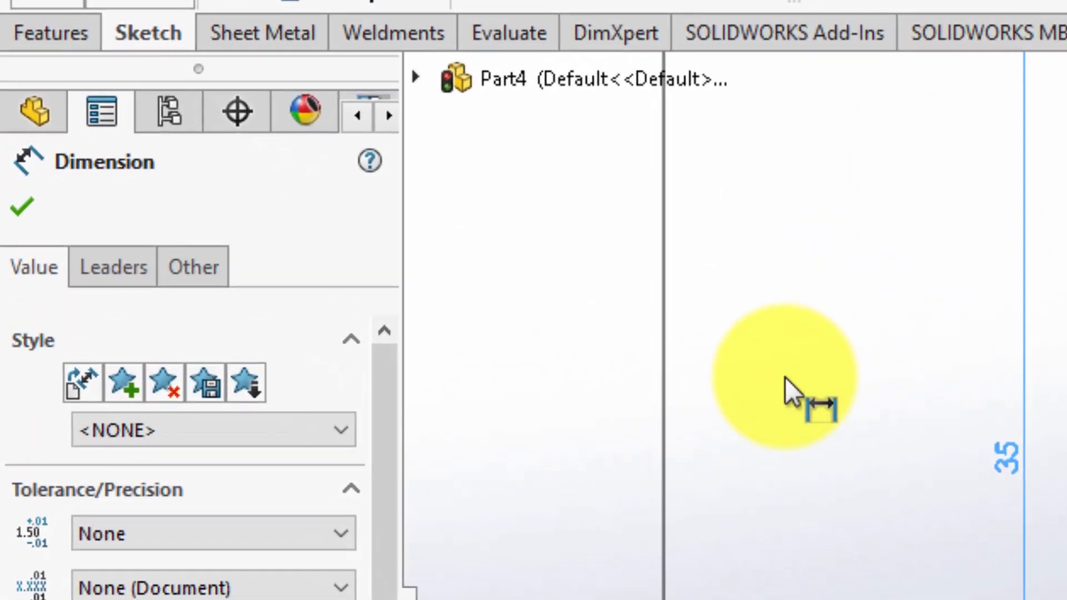
{"action": "left_click", "coordinate": [21, 206]}
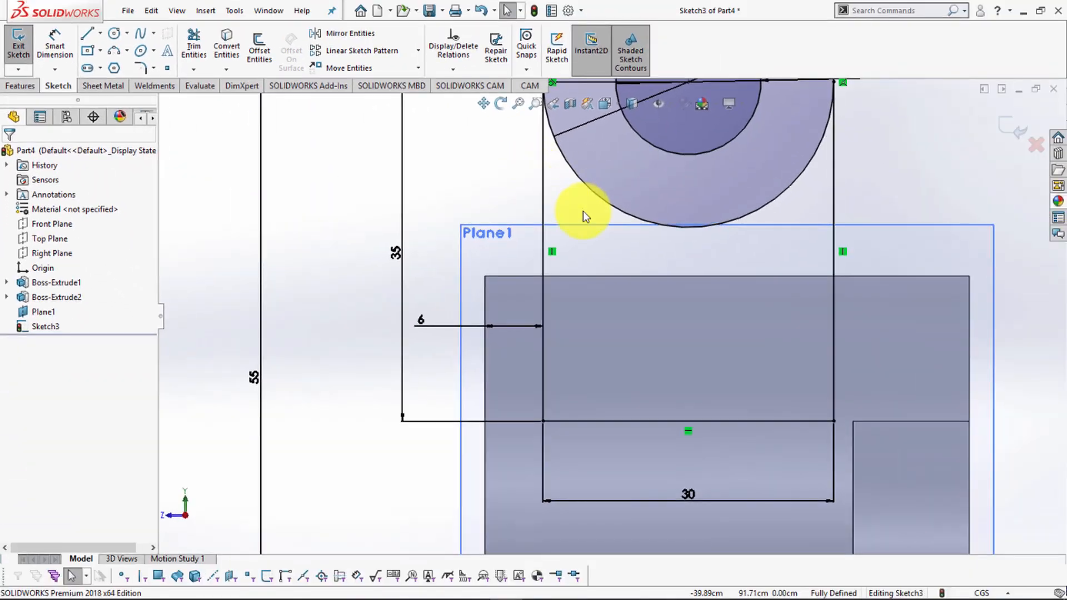
{"action": "key", "text": "f"}
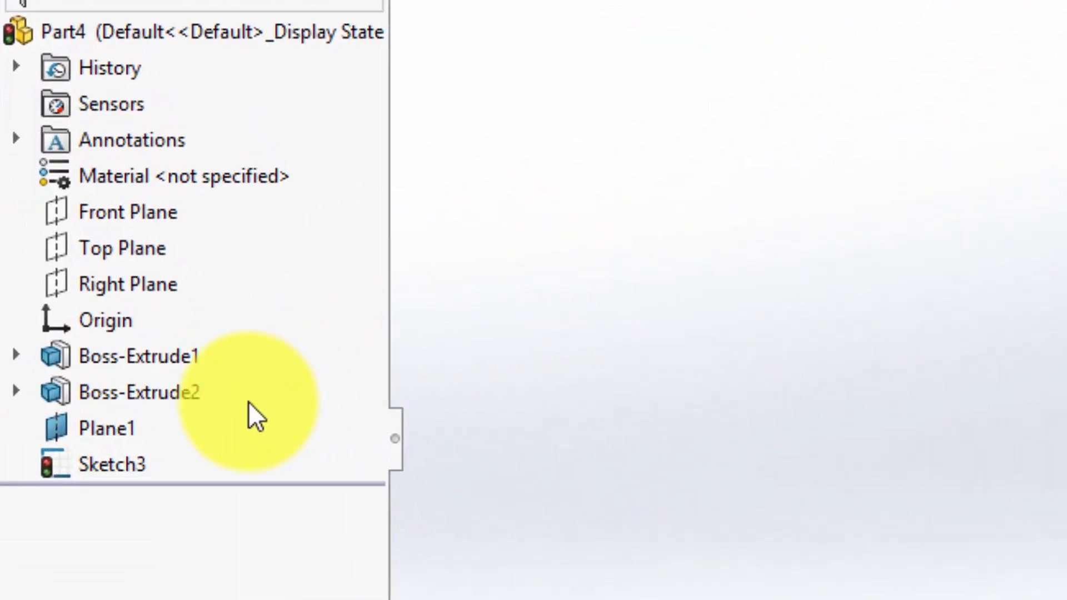
Hide the offset plane Plane1.
{"action": "left_click", "coordinate": [110, 424]}
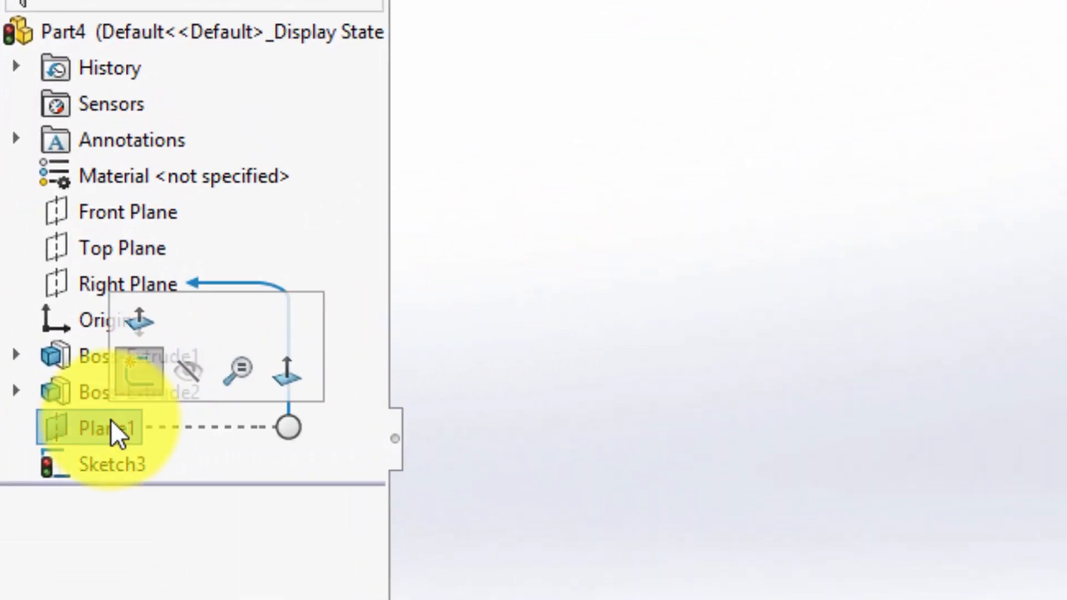
{"action": "left_click", "coordinate": [191, 376]}
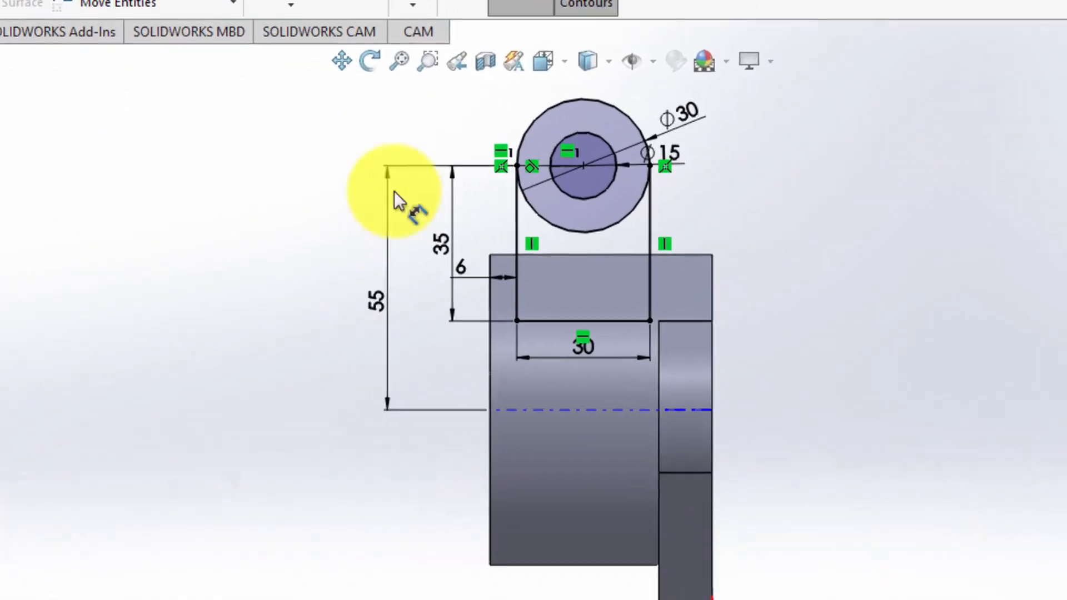
{"action": "left_click", "coordinate": [500, 104]}
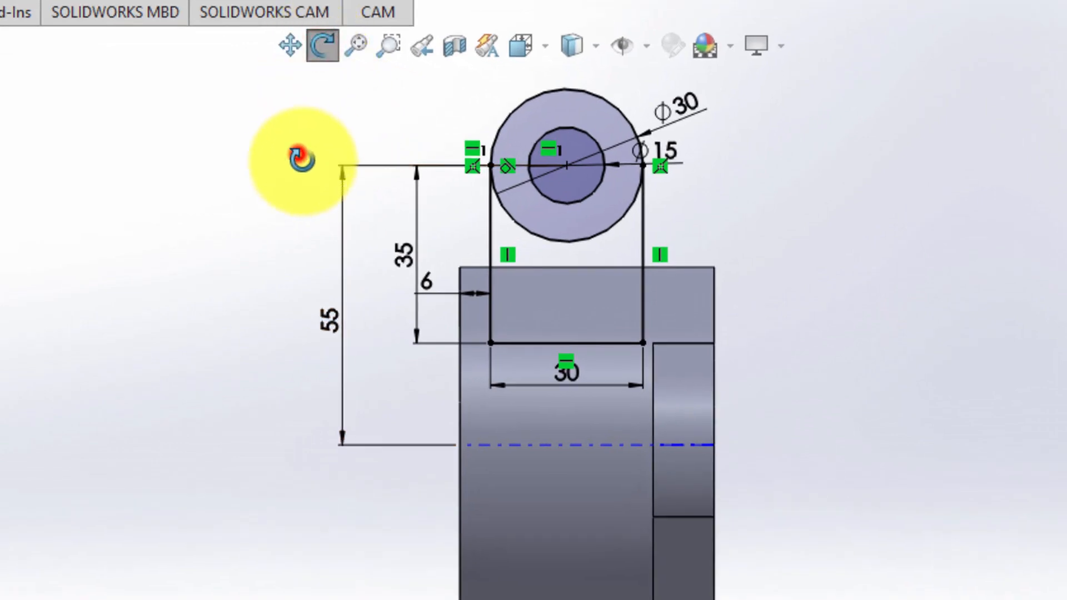
{"action": "left_click_drag", "start_coordinate": [298, 159], "coordinate": [573, 89]}
{"action": "middle_click_drag", "start_coordinate": [563, 96], "coordinate": [395, 111]}
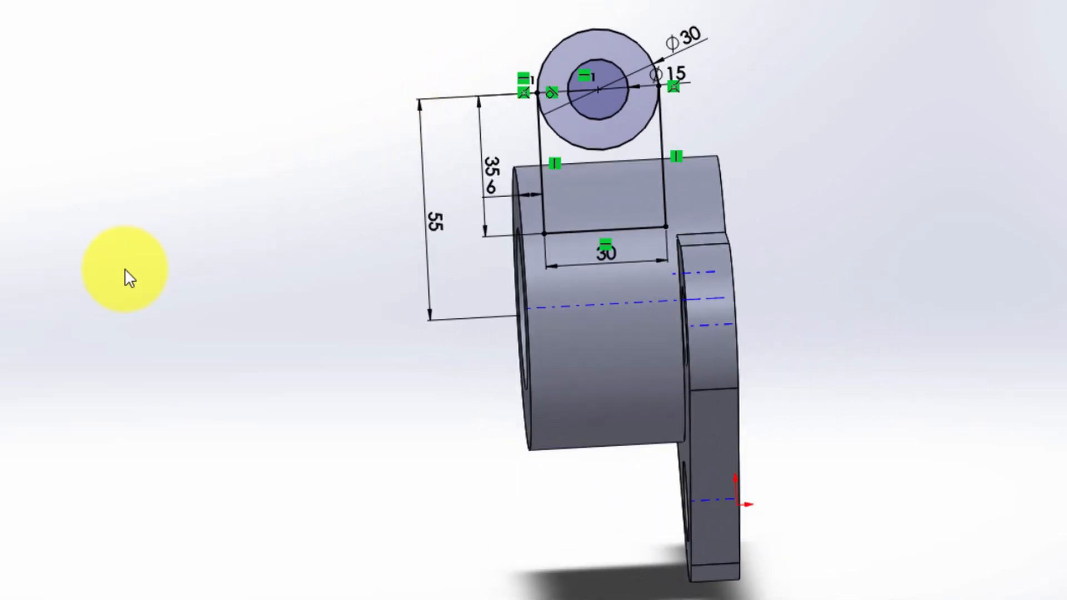
Trim away the lower arc of the 30 cm circle inside the lug outline in Sketch3.
{"action": "left_click", "coordinate": [71, 329]}
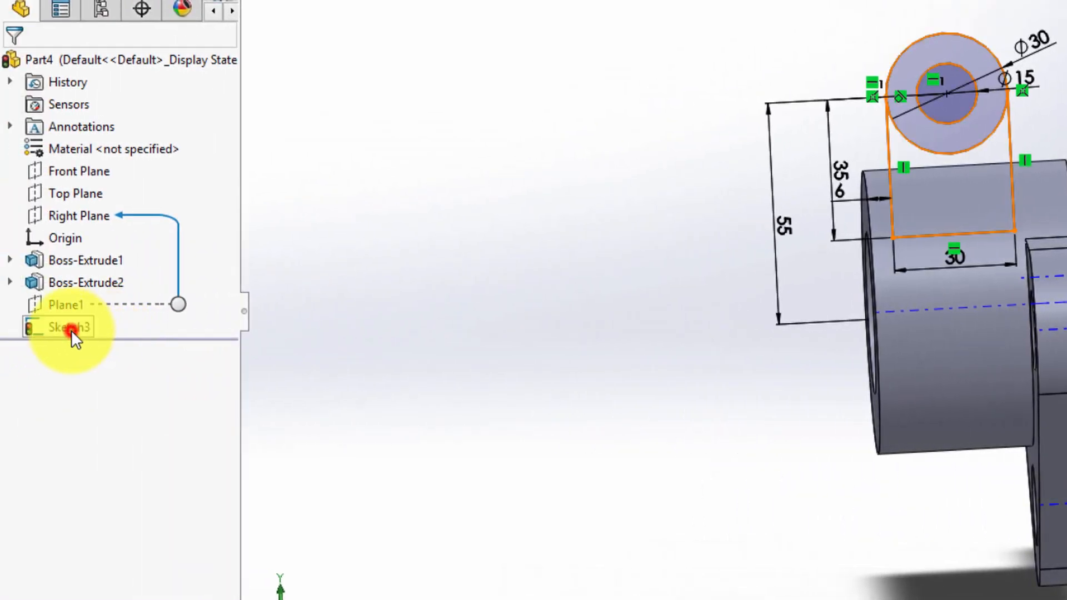
{"action": "left_click", "coordinate": [121, 299]}
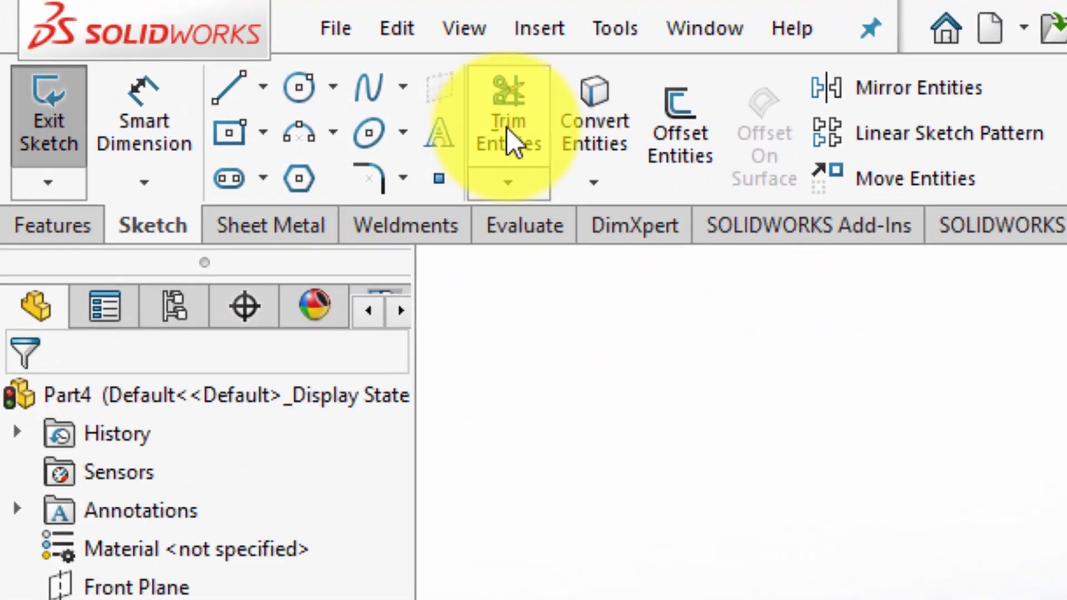
{"action": "left_click", "coordinate": [305, 28]}
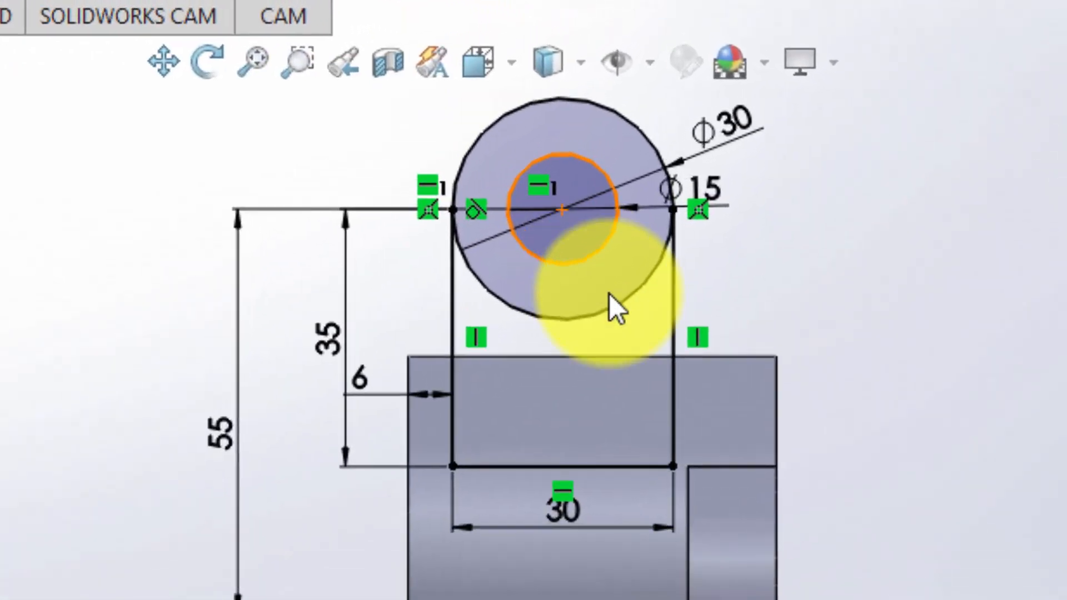
{"action": "left_click_drag", "start_coordinate": [652, 235], "coordinate": [639, 215]}
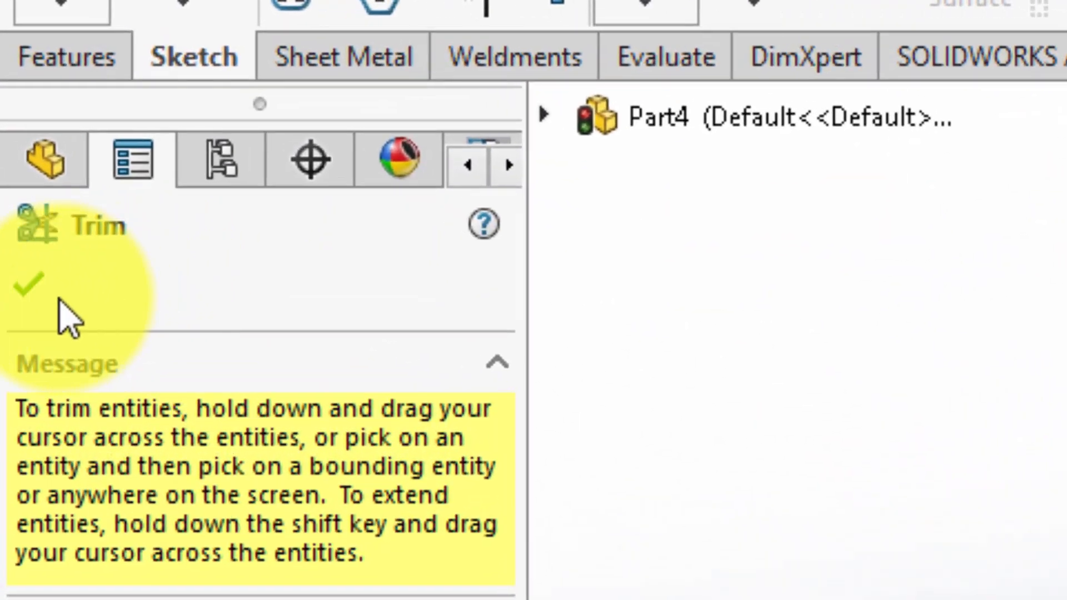
{"action": "left_click", "coordinate": [28, 285]}
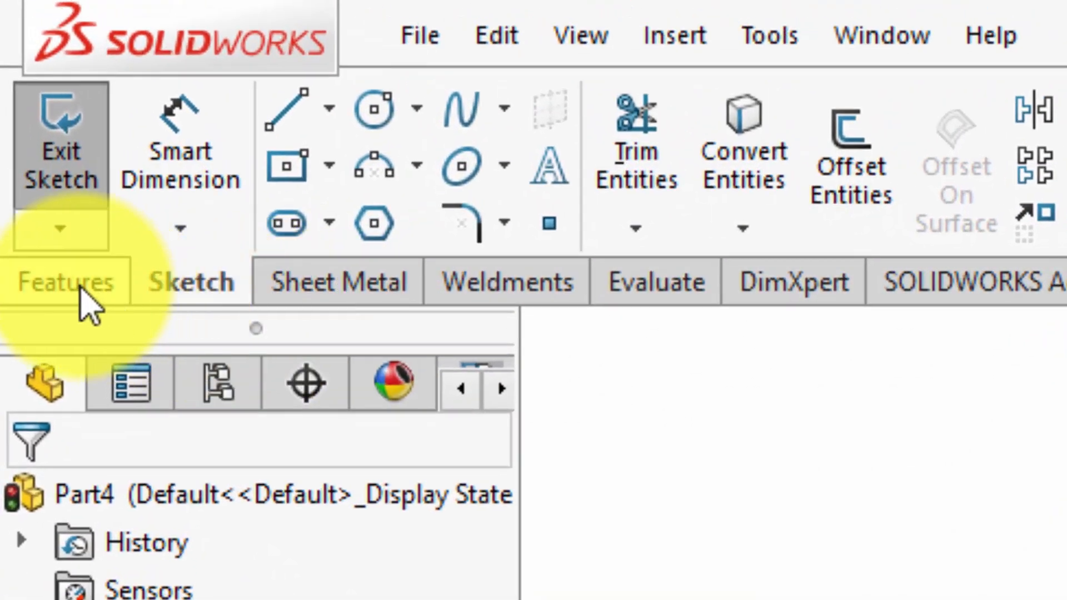
Extrude the lug profile as a blind boss 10 cm deep, merged with the body.
{"action": "left_click", "coordinate": [29, 9]}
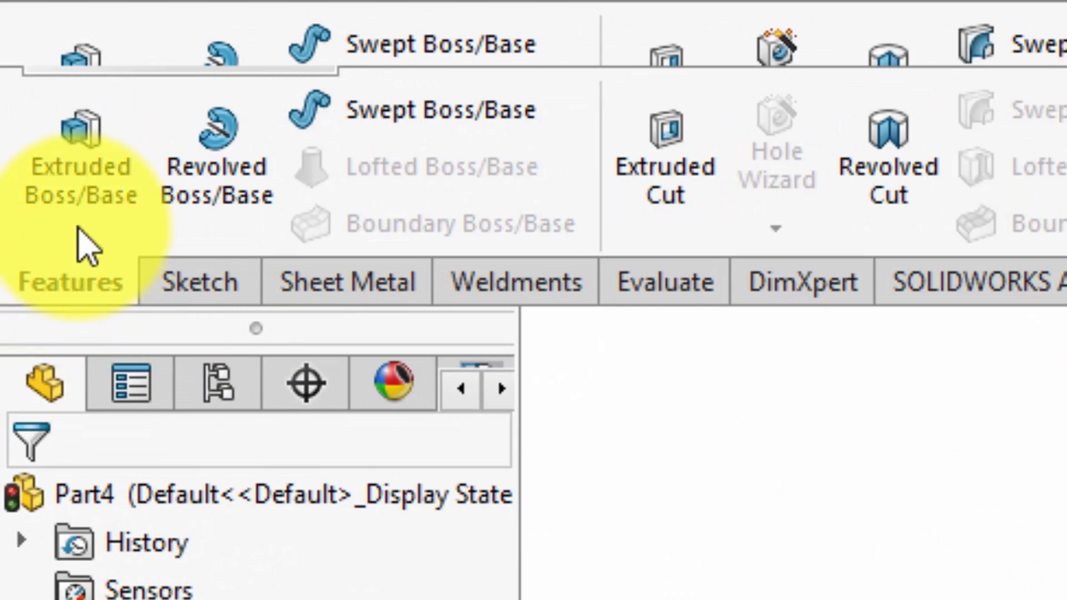
{"action": "left_click", "coordinate": [85, 173]}
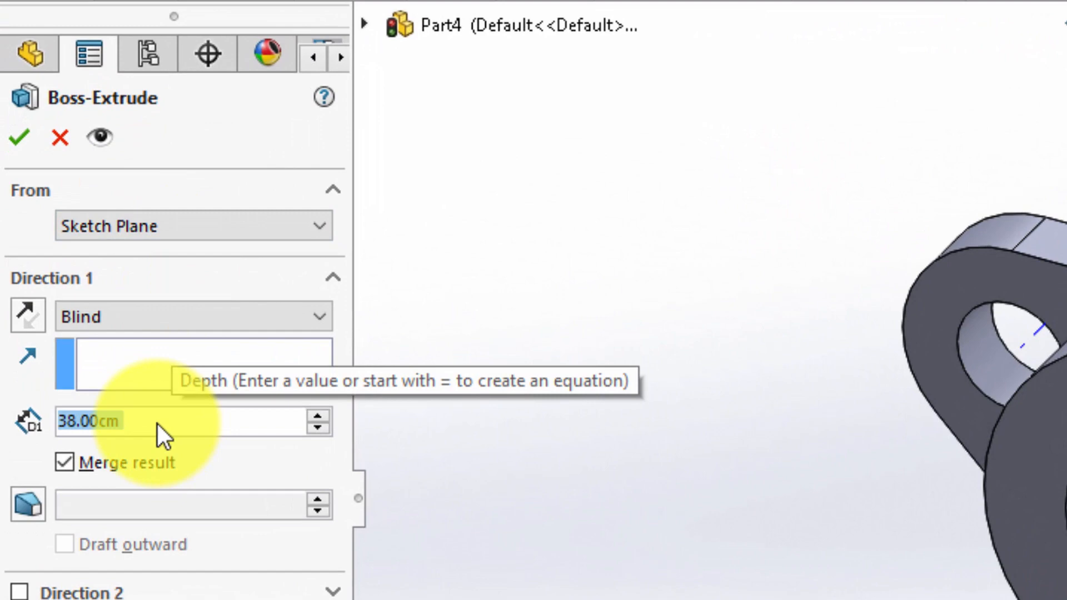
{"action": "type", "text": "1"}
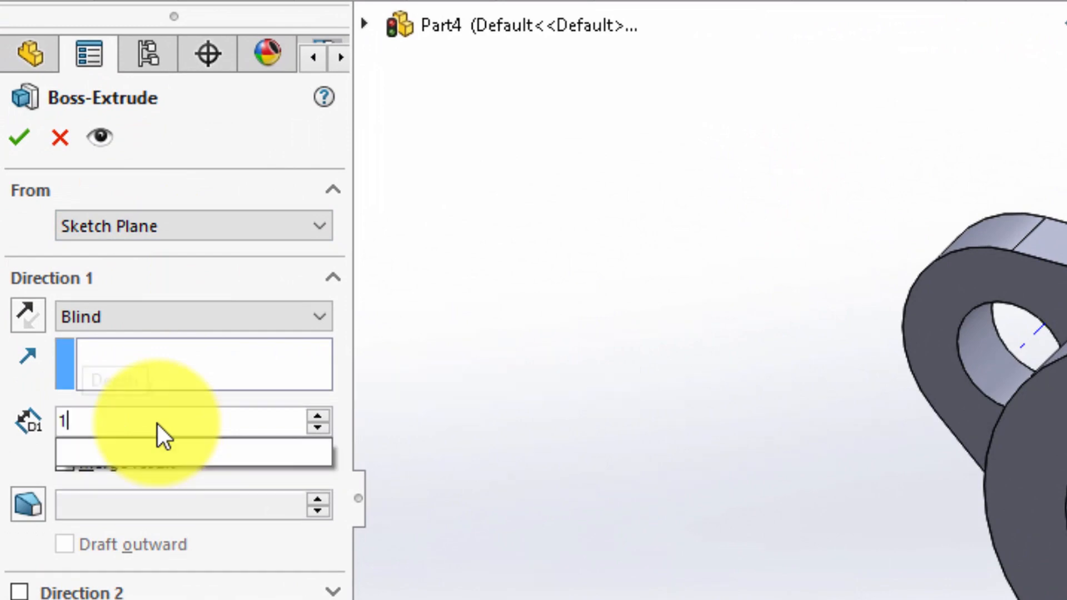
{"action": "type", "text": "0"}
{"action": "key", "text": "Return"}
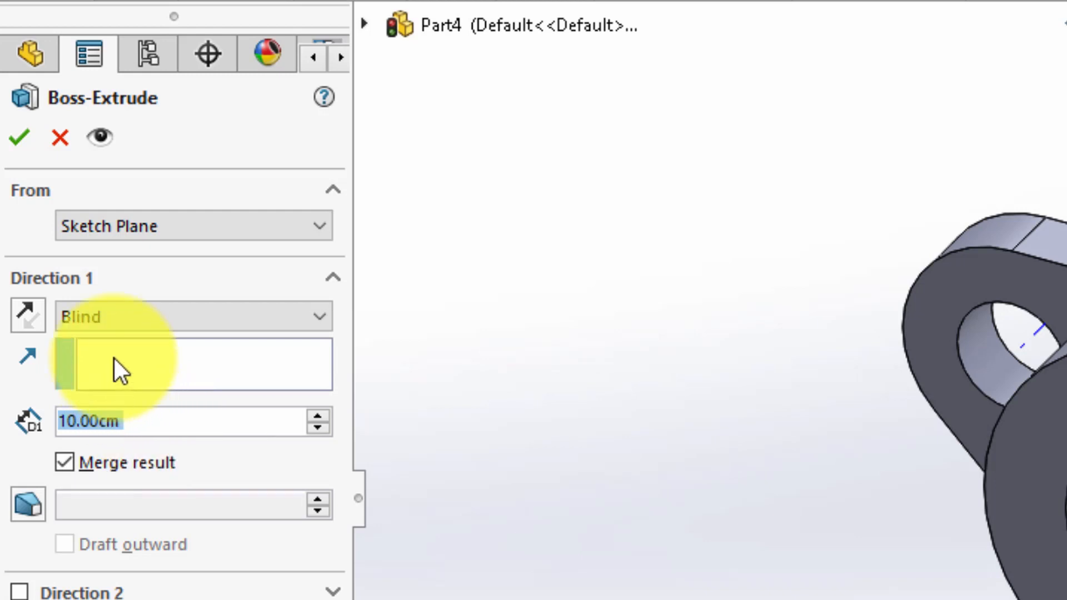
{"action": "left_click", "coordinate": [21, 139]}
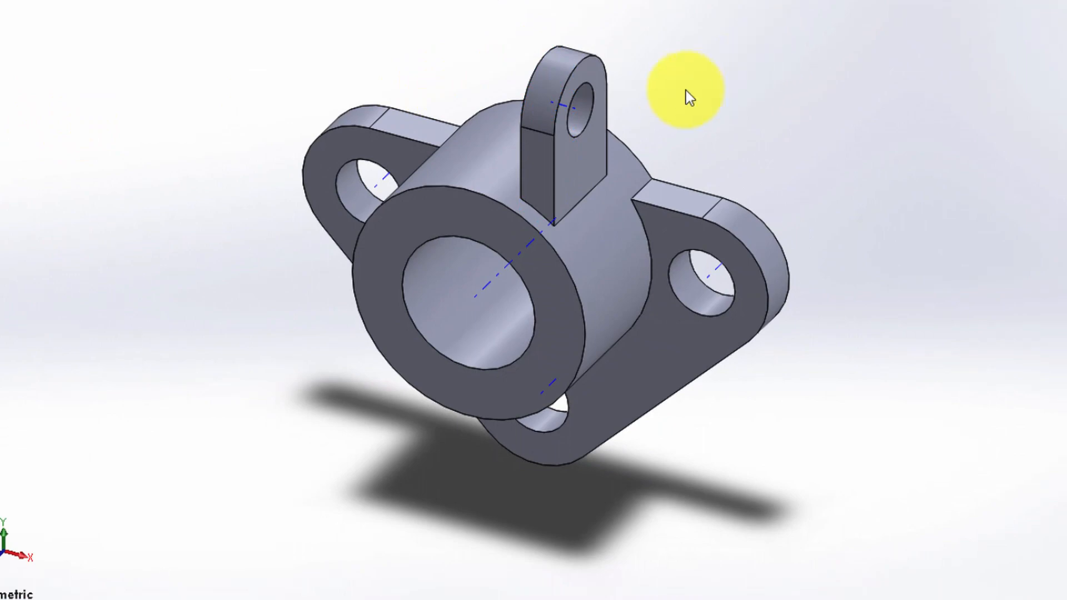
Start a new sketch on the flat outer face of the lug.
{"action": "left_click", "coordinate": [583, 152]}
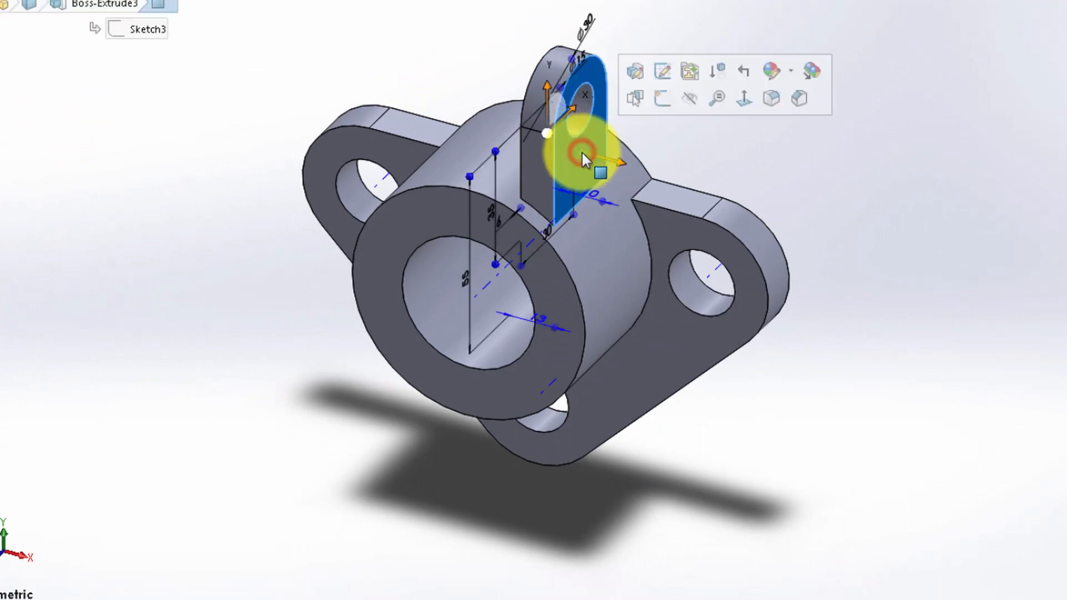
{"action": "left_click", "coordinate": [662, 98]}
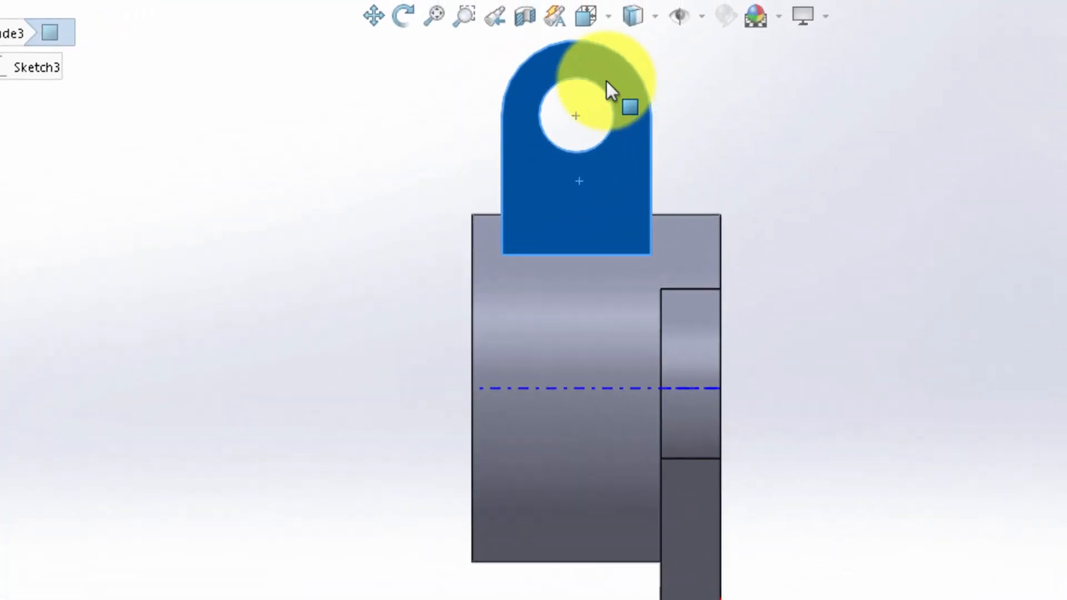
{"action": "left_click", "coordinate": [464, 17]}
{"action": "left_click_drag", "start_coordinate": [431, 148], "coordinate": [545, 149]}
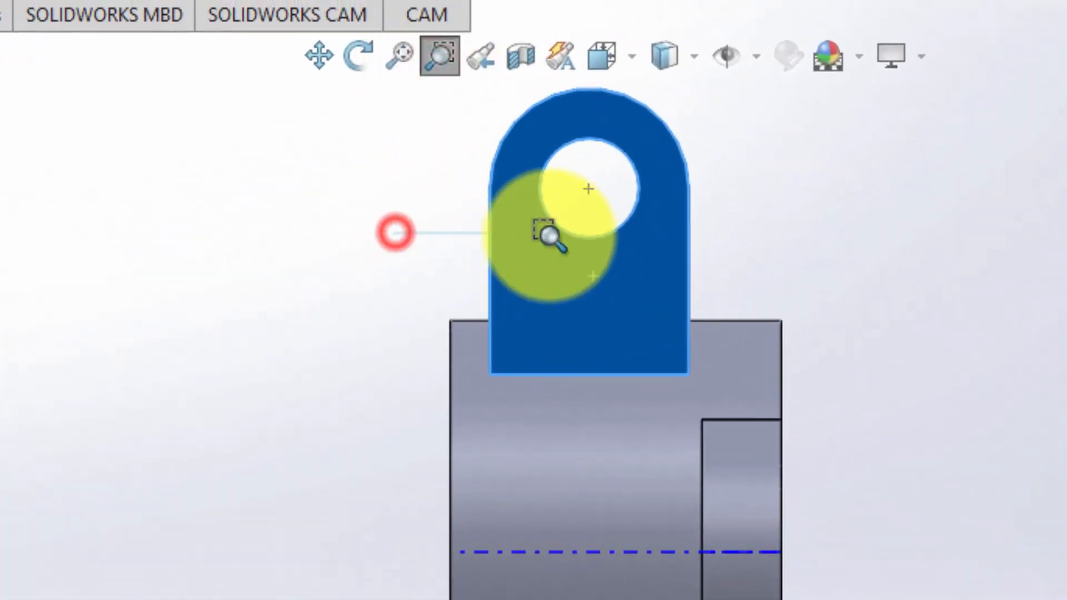
{"action": "left_click_drag", "start_coordinate": [551, 236], "coordinate": [777, 95]}
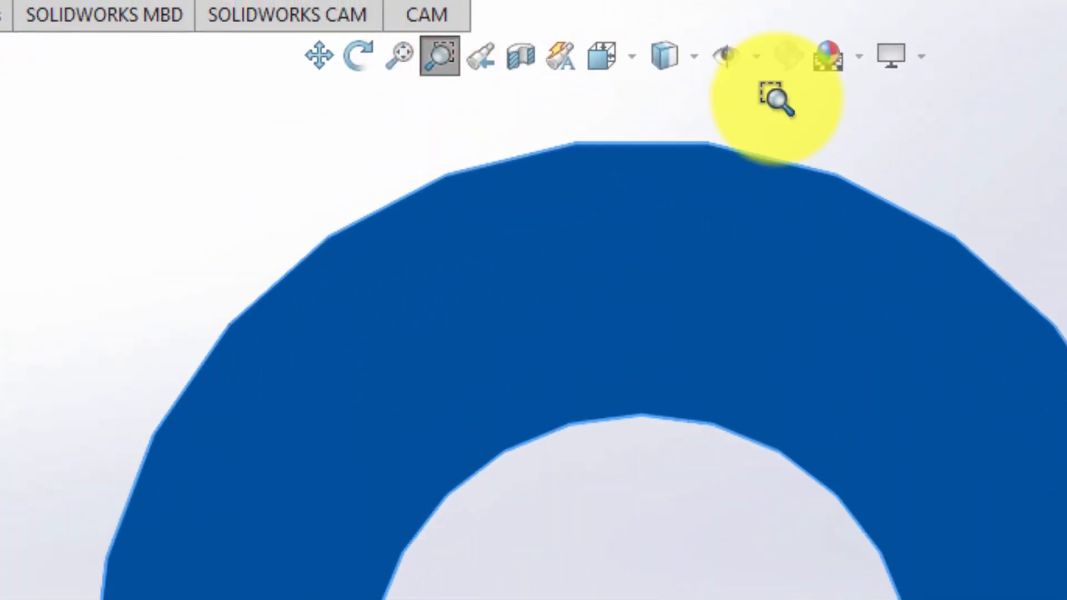
{"action": "left_click", "coordinate": [444, 61]}
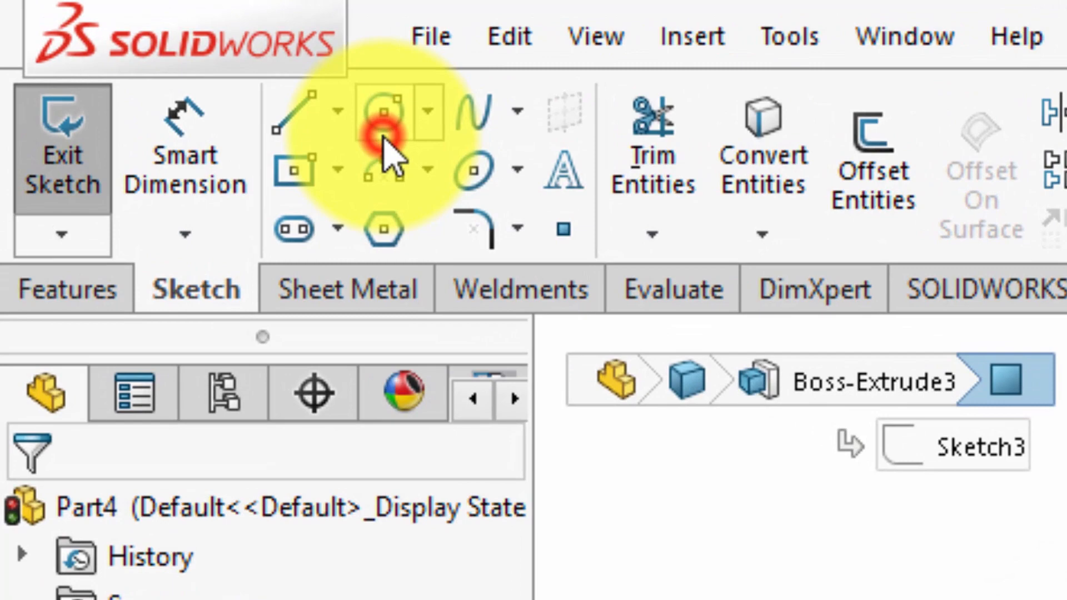
Draw two concentric circles of 15 cm and 30 cm diameter centred on the lug's hole.
{"action": "left_click", "coordinate": [302, 108]}
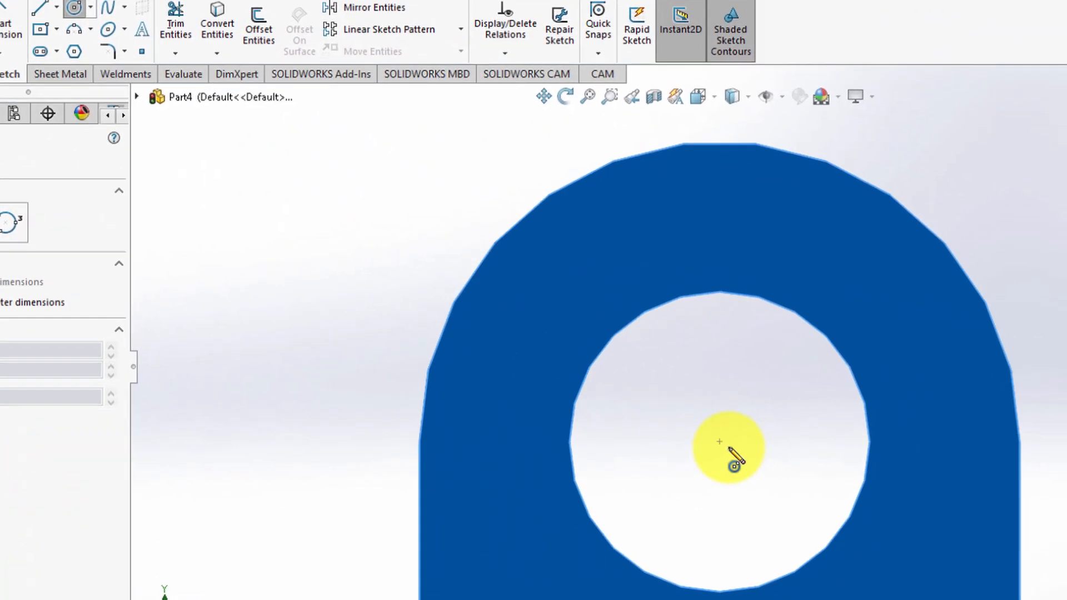
{"action": "left_click", "coordinate": [930, 561]}
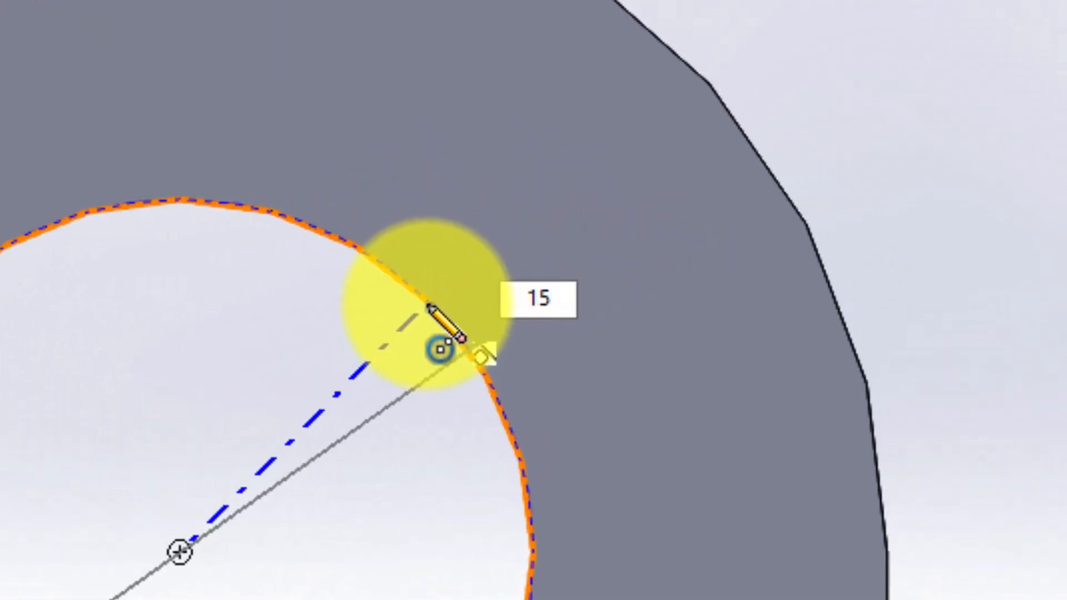
{"action": "left_click", "coordinate": [429, 307]}
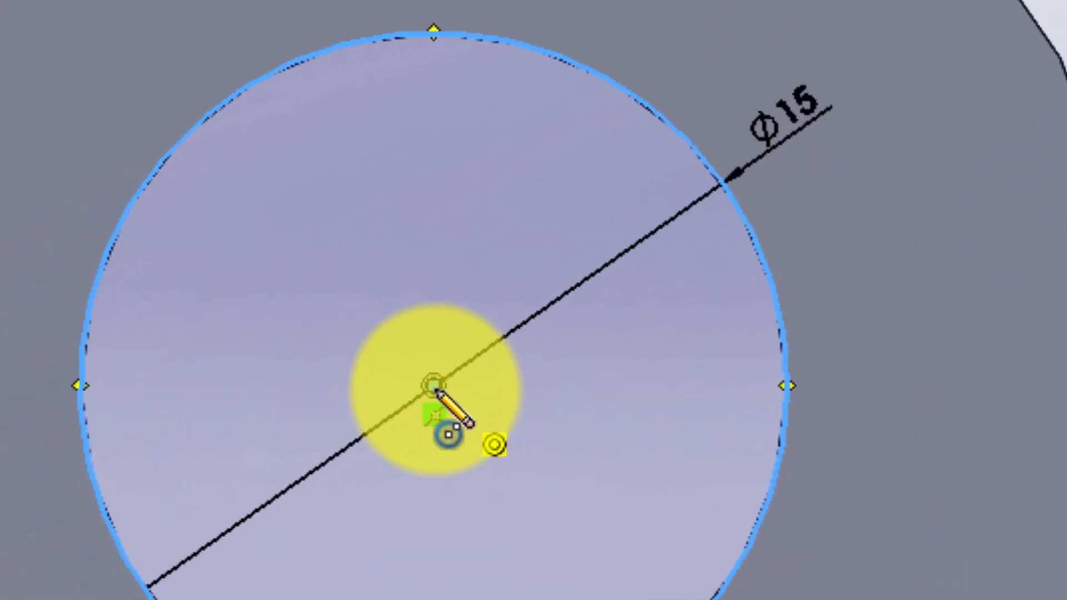
{"action": "left_click", "coordinate": [434, 386]}
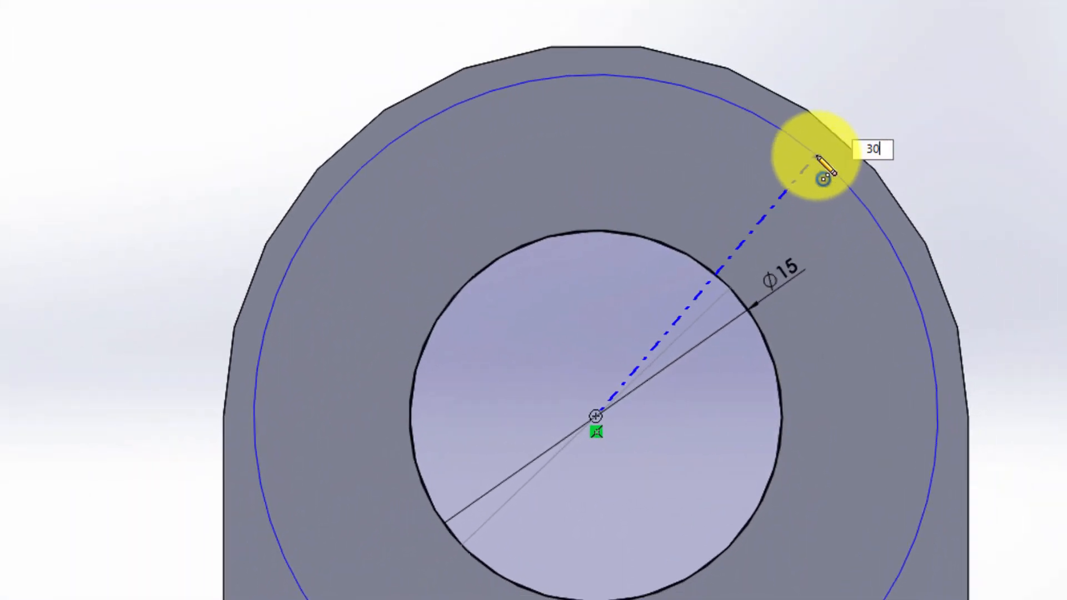
{"action": "key", "text": "Return"}
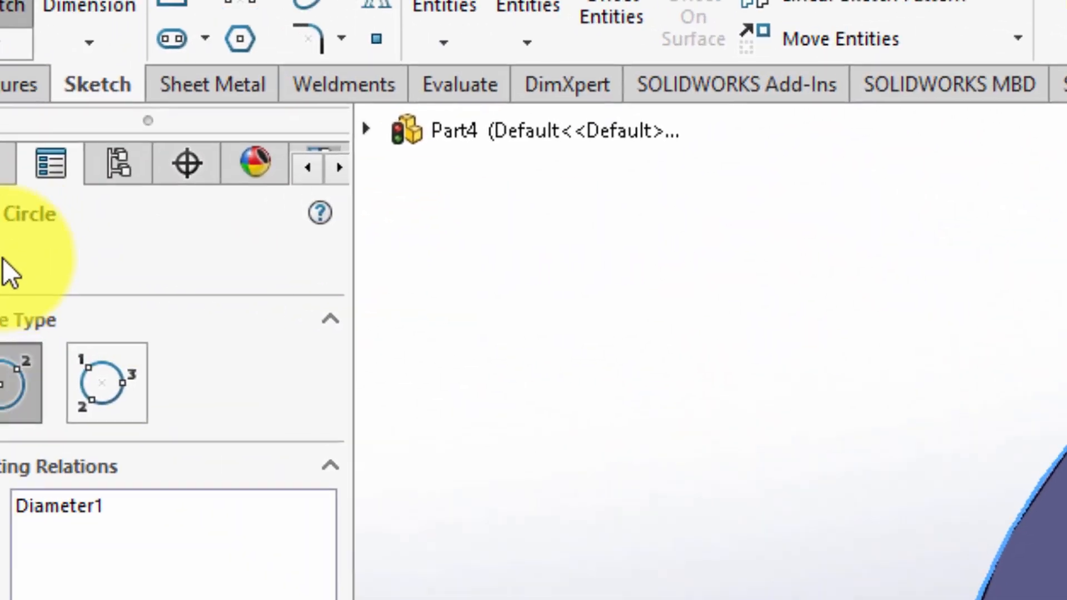
Extrude the ring sketched on the lug's outer face as a blind boss 4 cm deep, merged with the body.
{"action": "left_click", "coordinate": [32, 285]}
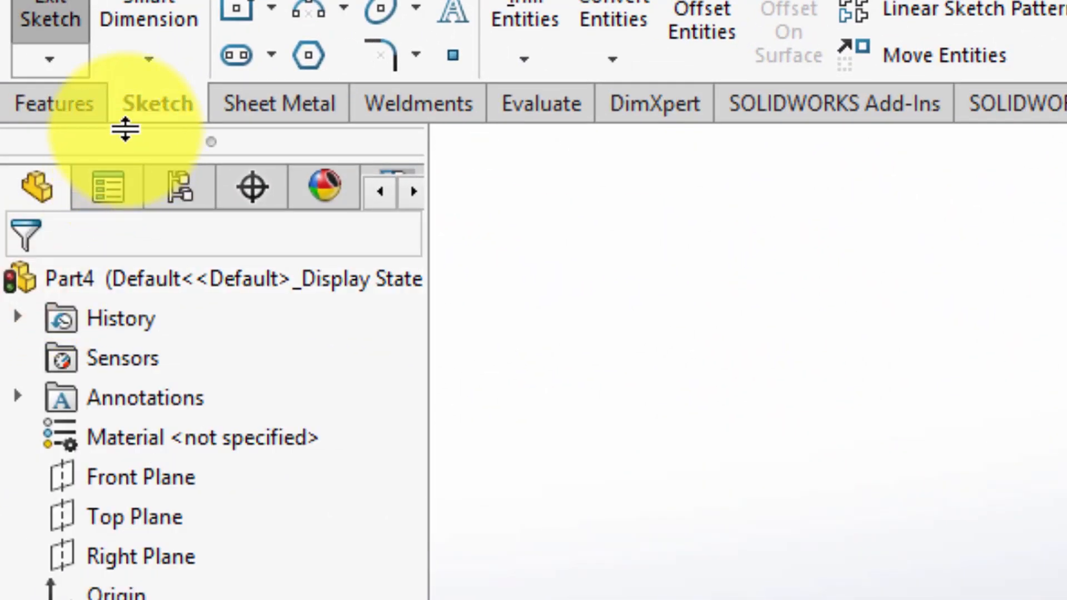
{"action": "left_click", "coordinate": [65, 112]}
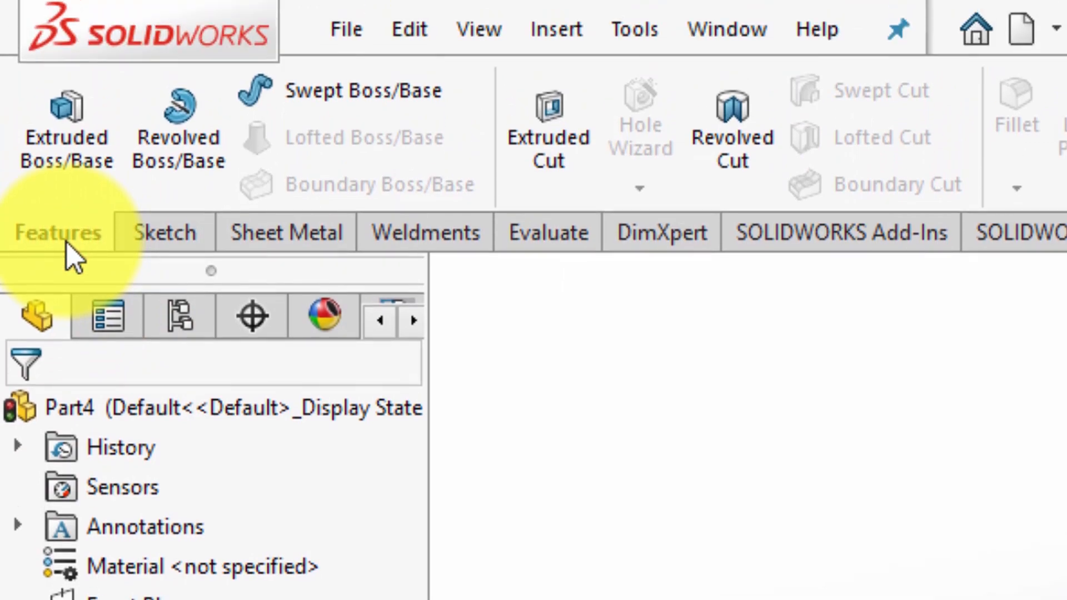
{"action": "left_click", "coordinate": [66, 160]}
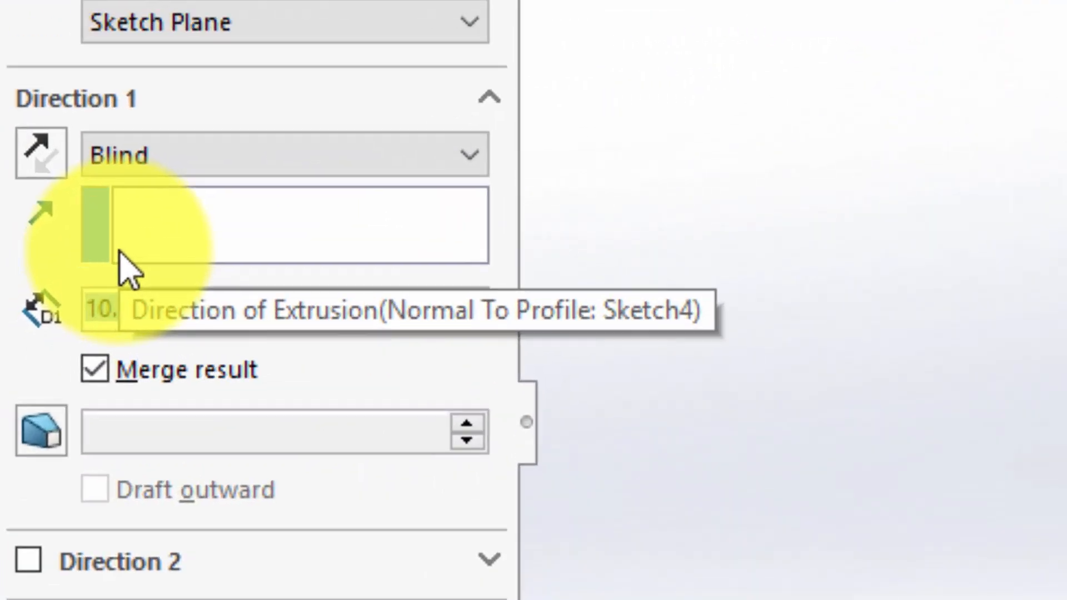
{"action": "type", "text": "4"}
{"action": "key", "text": "Return"}
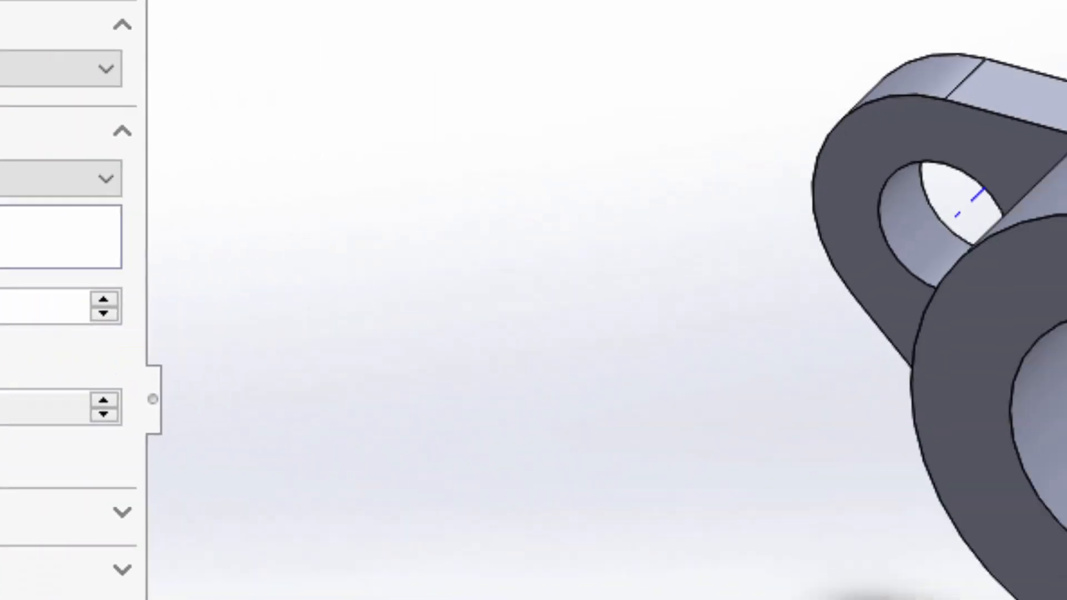
{"action": "key", "text": "Return"}
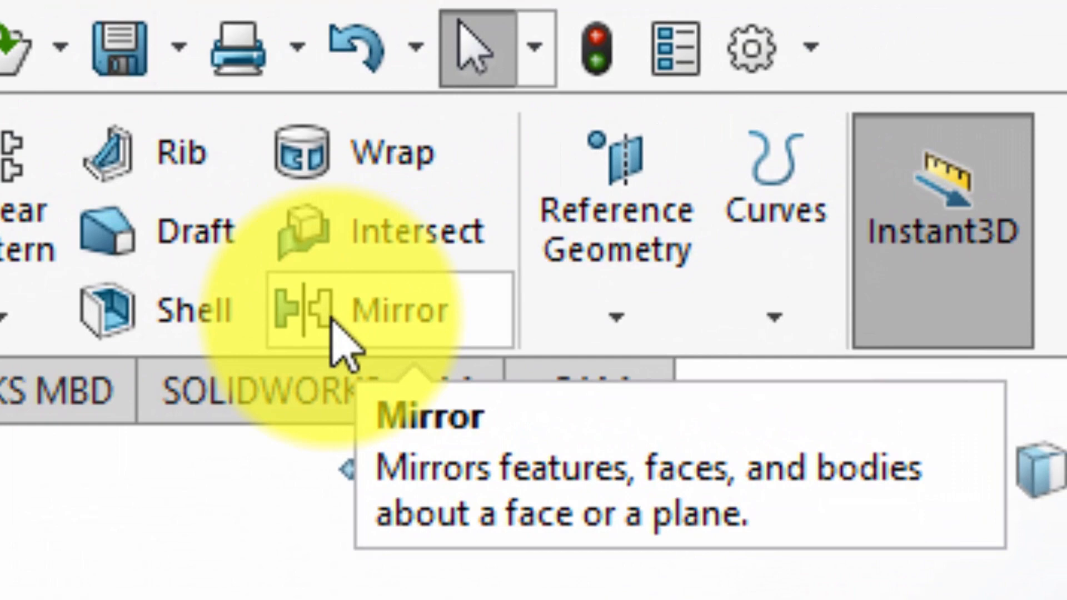
Mirror the lug and its circular boss, Boss-Extrude3 and Boss-Extrude4, about the Right Plane.
{"action": "left_click", "coordinate": [333, 322]}
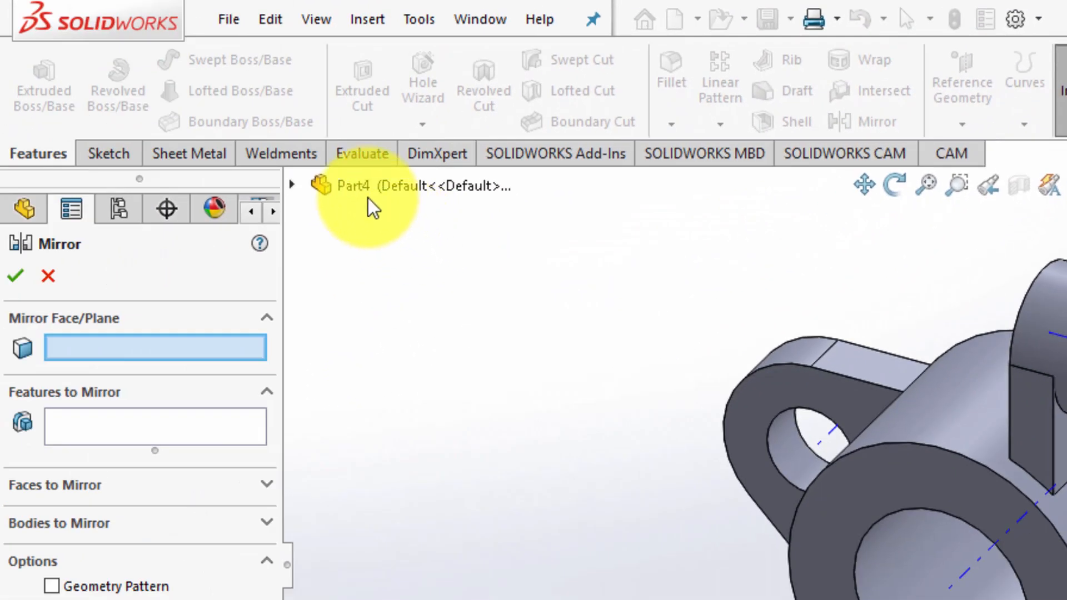
{"action": "left_click", "coordinate": [292, 185]}
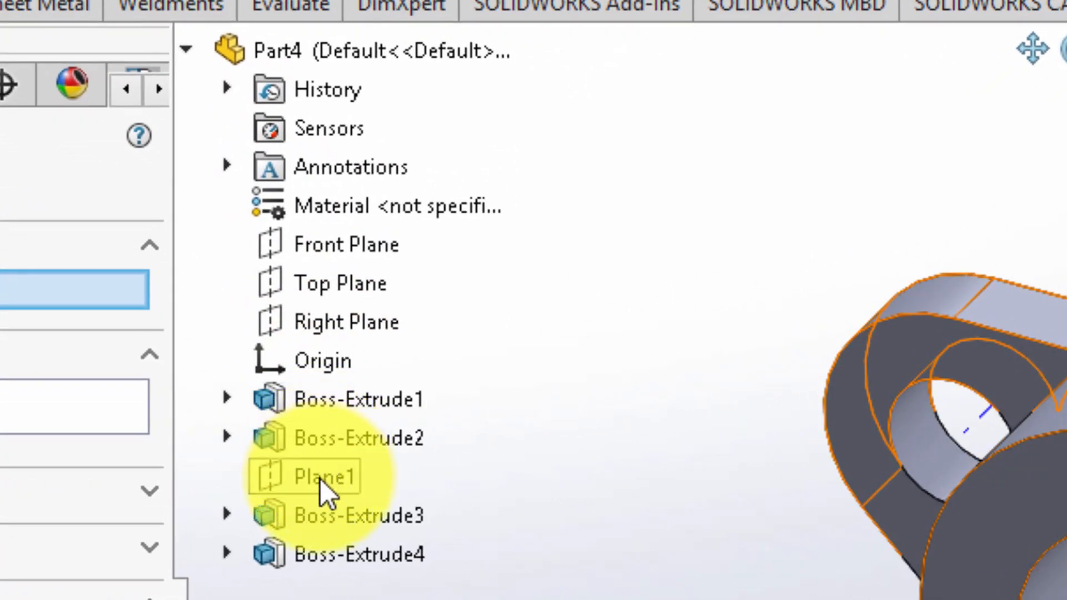
{"action": "left_click", "coordinate": [329, 321]}
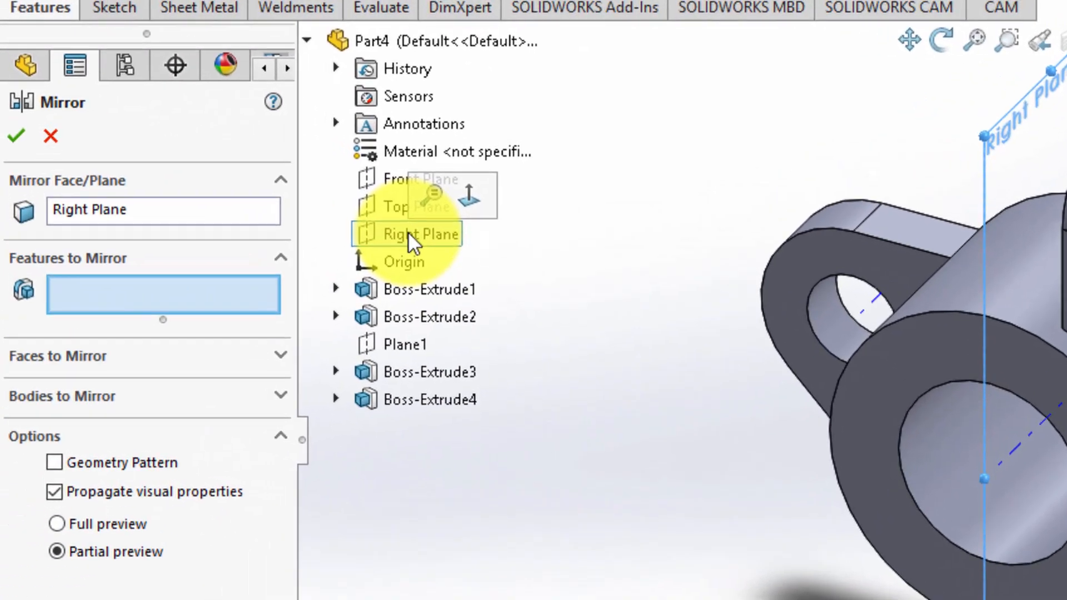
{"action": "left_click", "coordinate": [417, 378]}
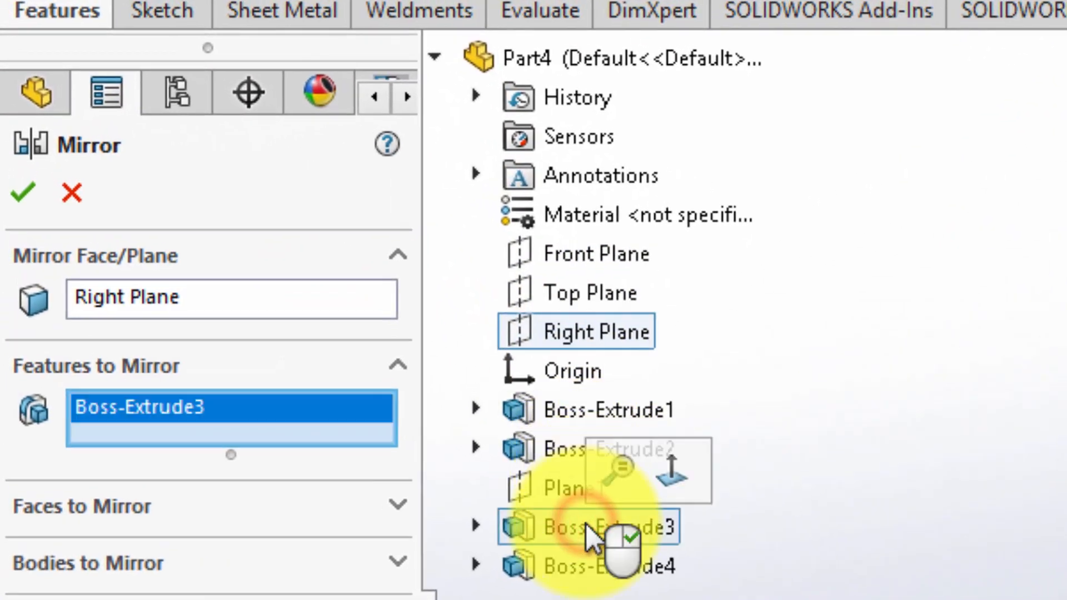
{"action": "left_click", "coordinate": [583, 560]}
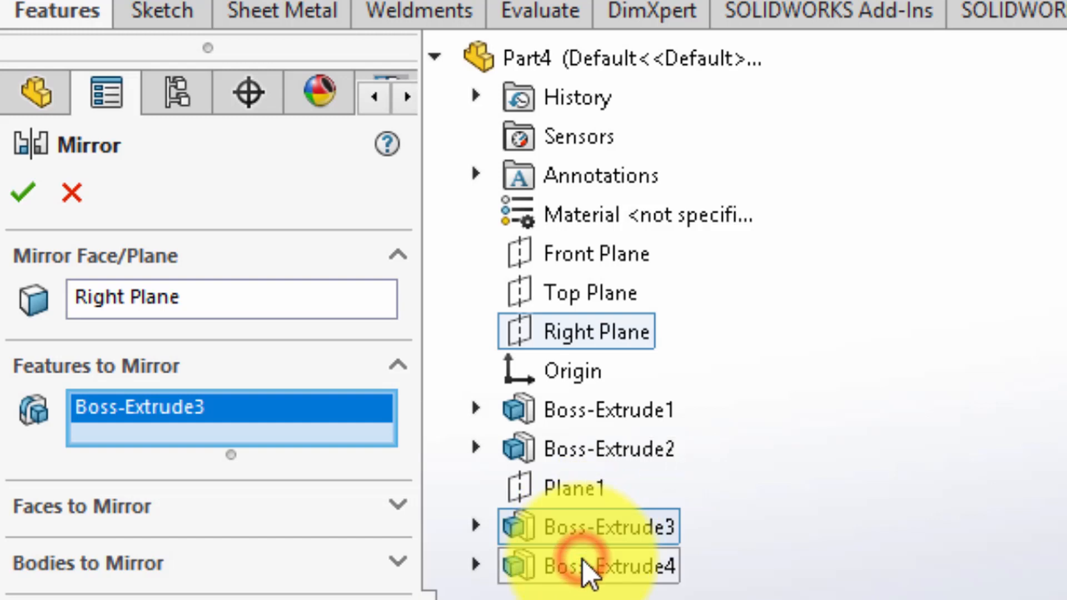
{"action": "left_click", "coordinate": [578, 566]}
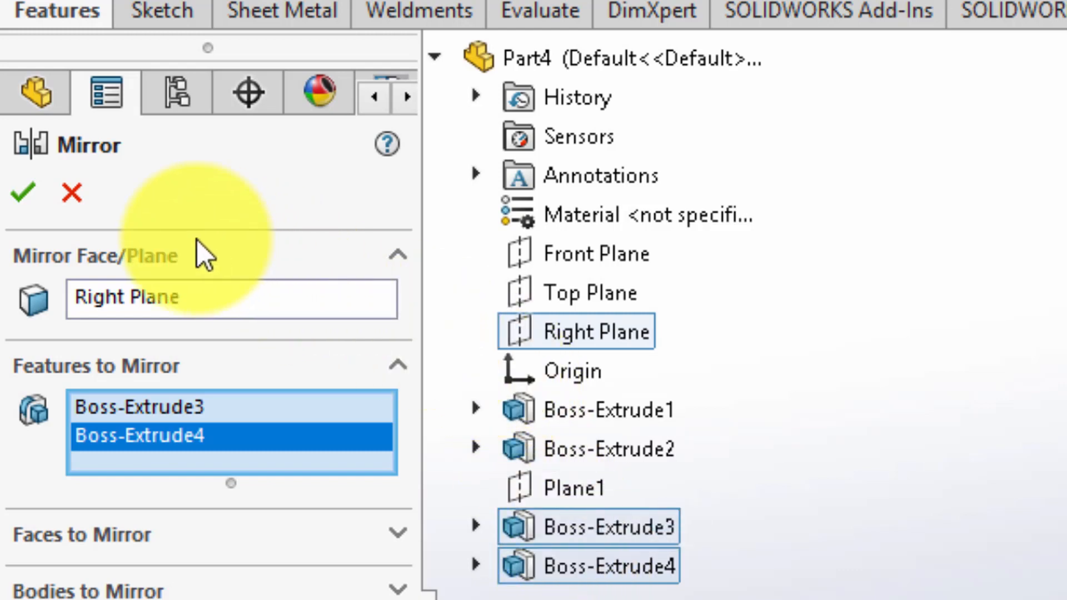
{"action": "left_click", "coordinate": [19, 197]}
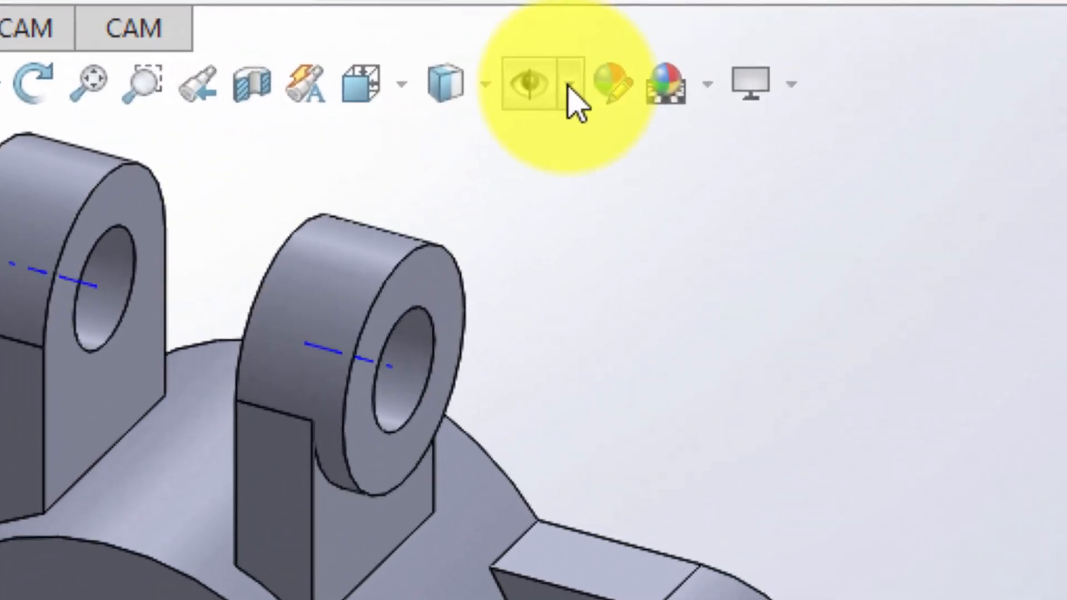
Hide the temporary axes running through the part's holes and cylinders.
{"action": "left_click", "coordinate": [755, 53]}
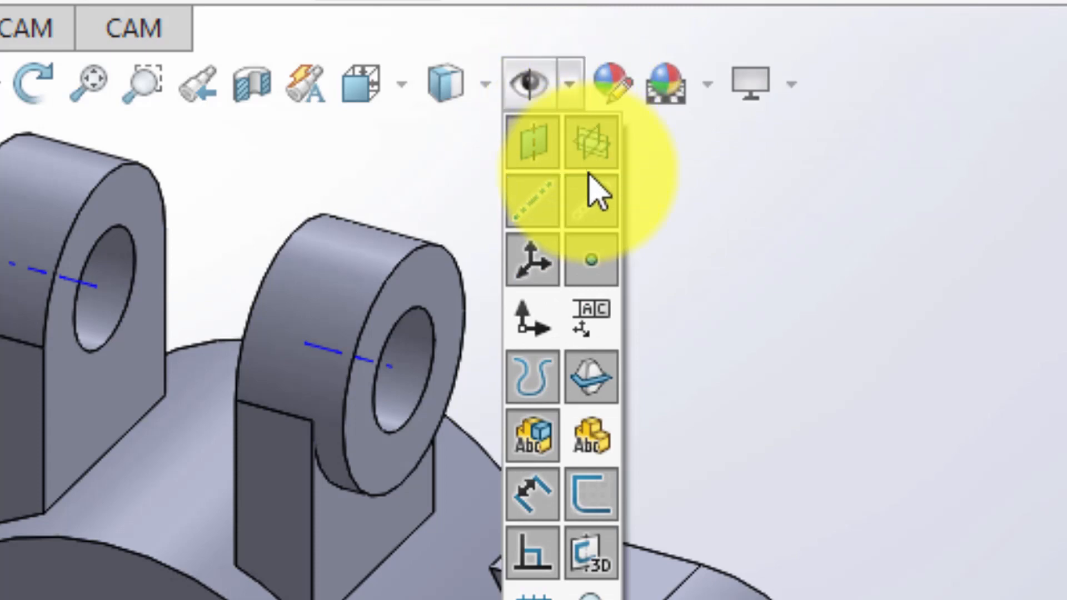
{"action": "left_click", "coordinate": [592, 218]}
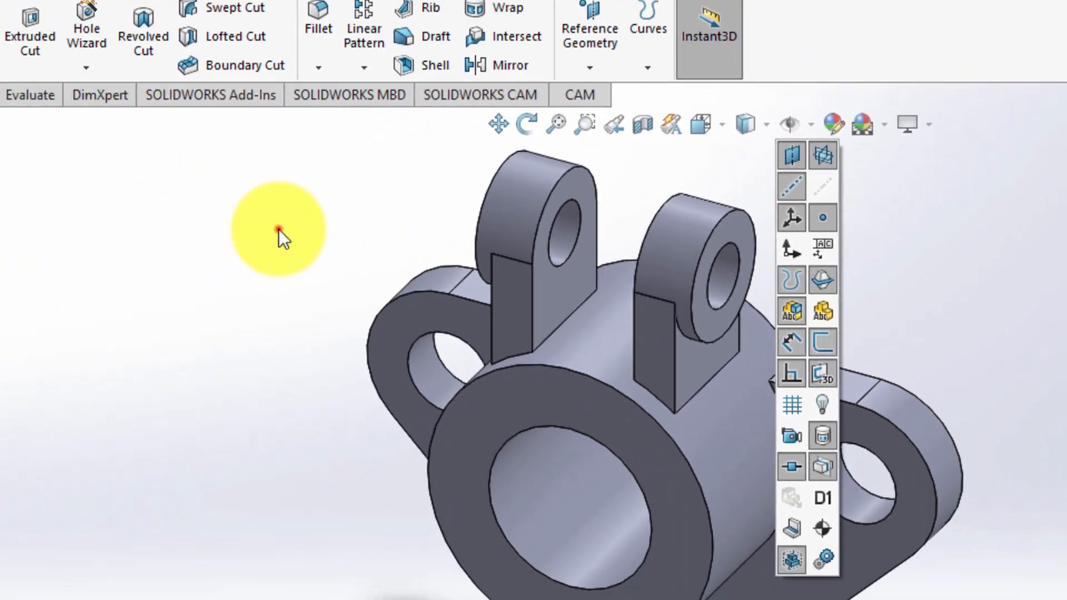
{"action": "left_click", "coordinate": [279, 229]}
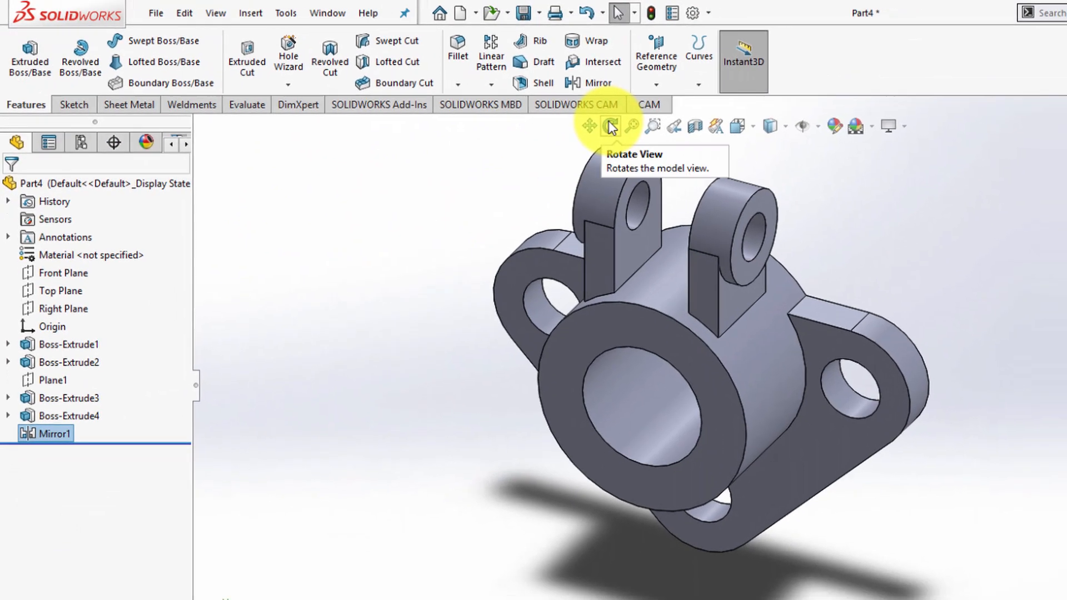
{"action": "left_click", "coordinate": [652, 134]}
{"action": "left_click_drag", "start_coordinate": [679, 263], "coordinate": [719, 238]}
{"action": "left_click_drag", "start_coordinate": [555, 183], "coordinate": [920, 322]}
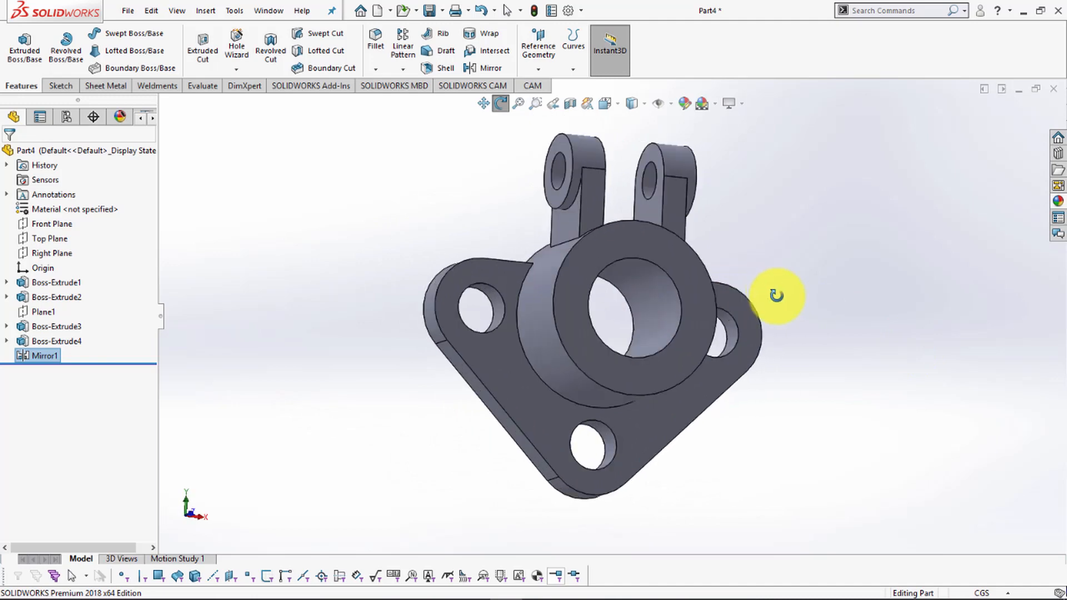